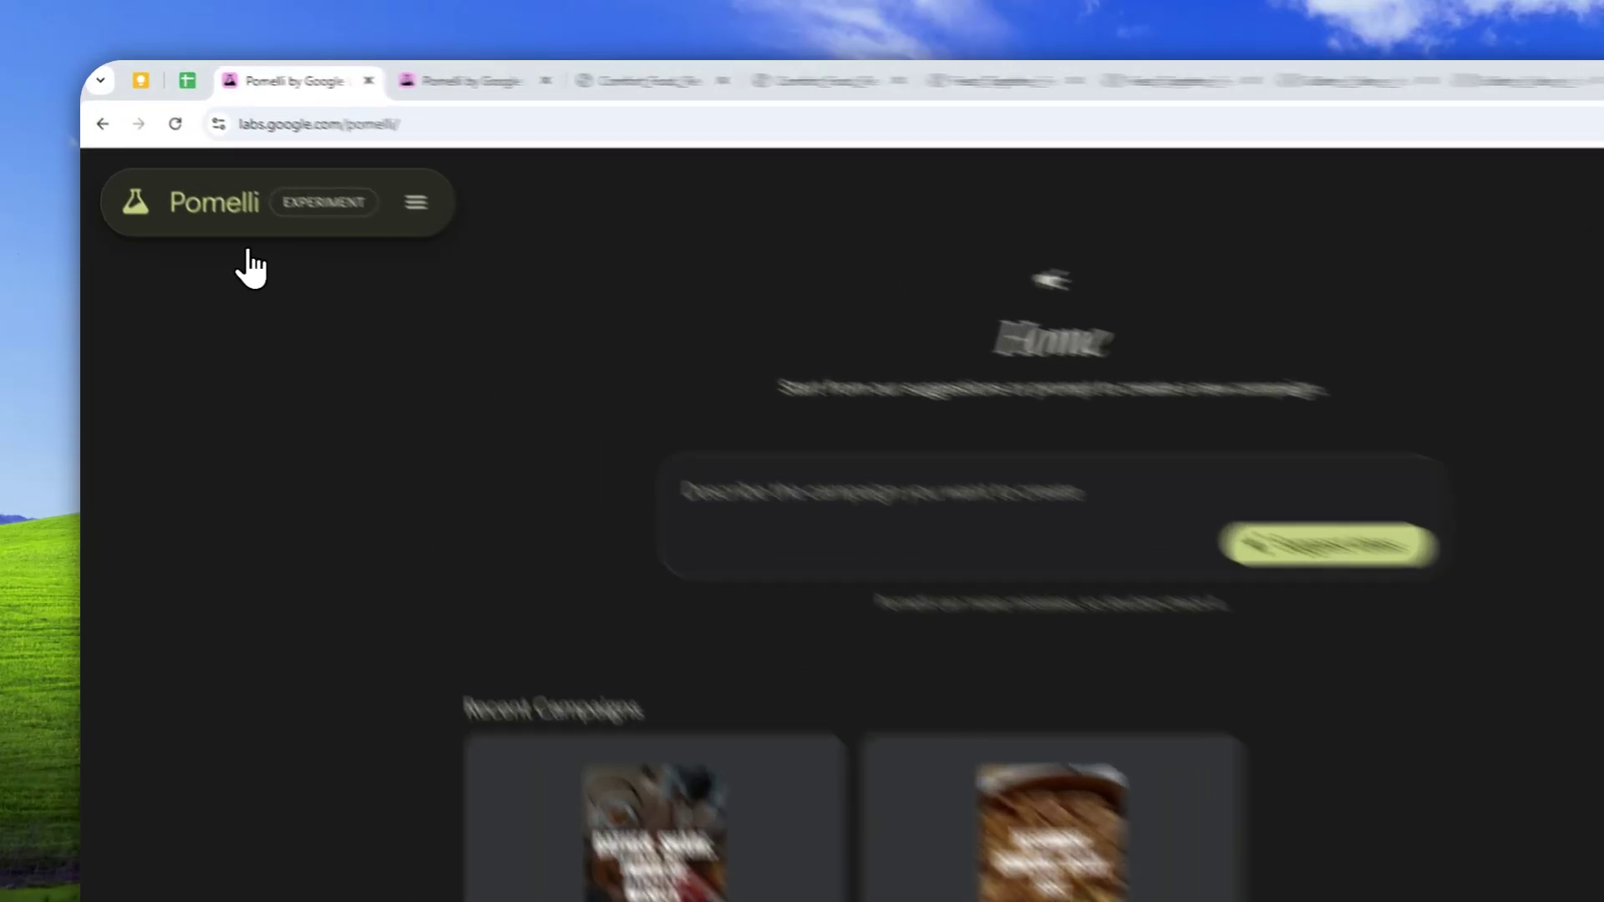
Switch to the existing 'Gather. Share. Indulge Wisely.' campaign page from the Pomelli navigation panel.
{"action": "left_click", "coordinate": [171, 169]}
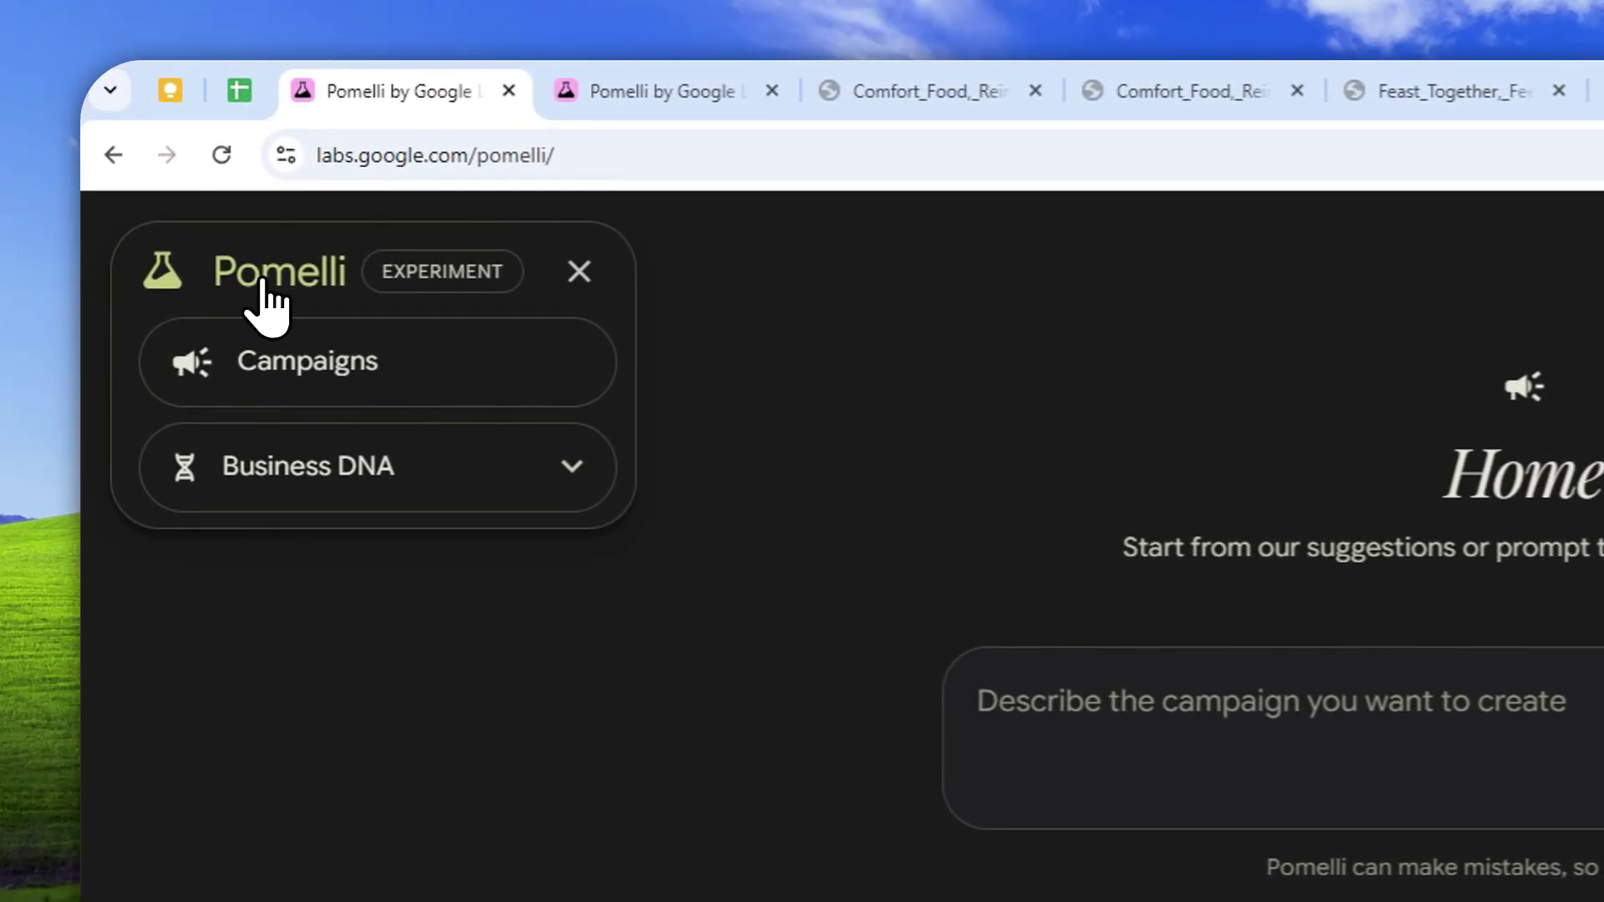
{"action": "left_click", "coordinate": [663, 91]}
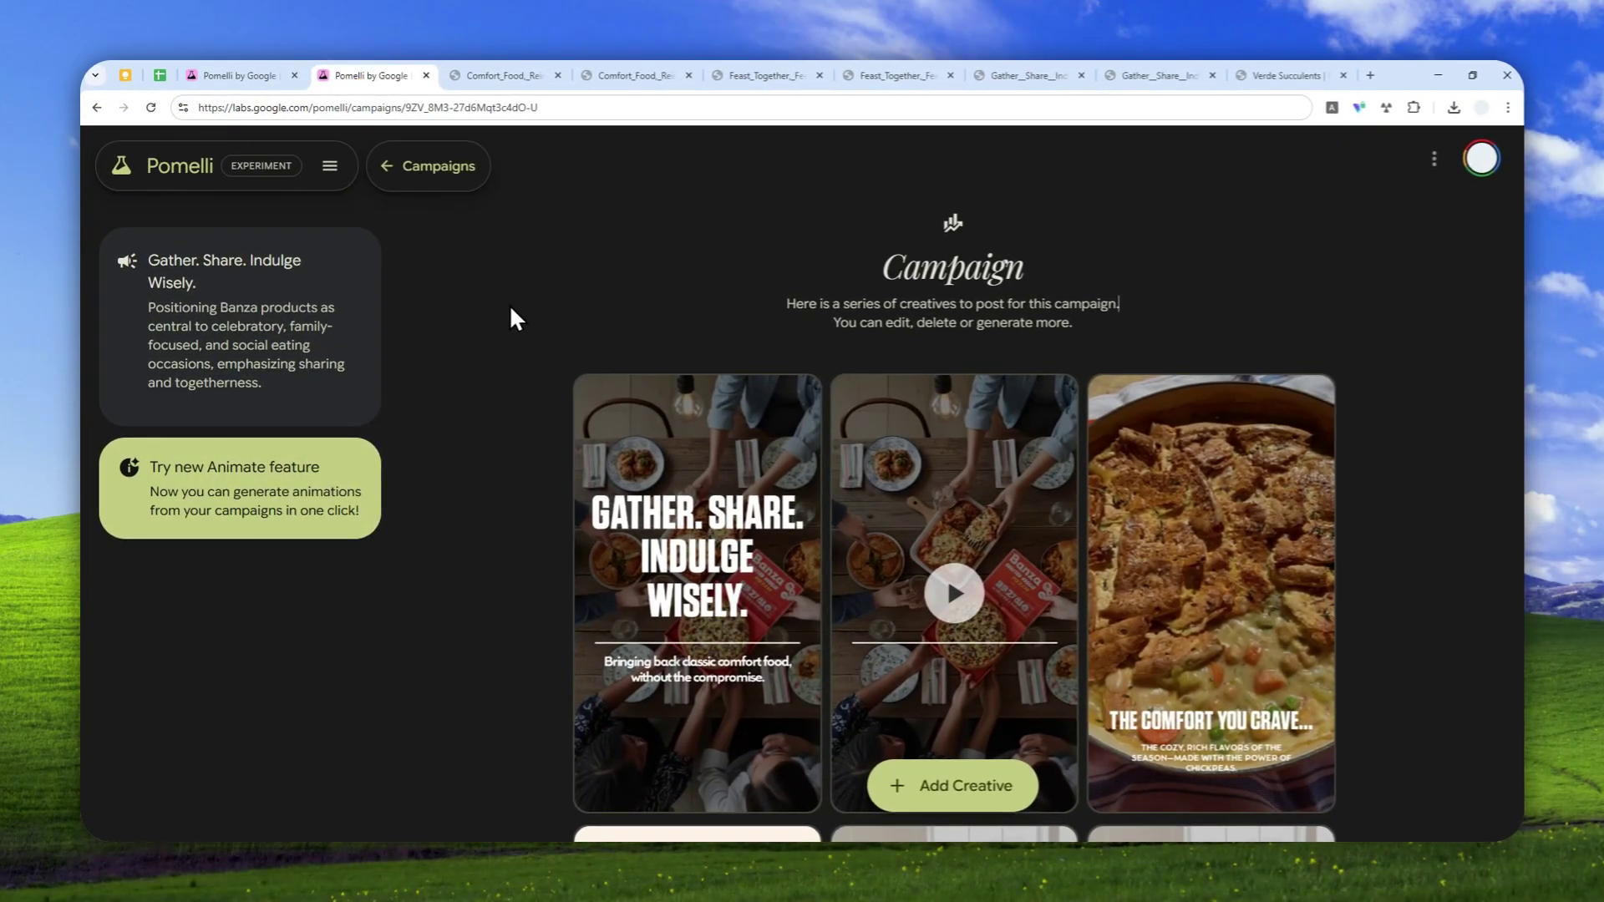
Review the Comfort Food Reimagined, Feast Together and Gather Share Indulge Wisely images and videos.
{"action": "left_click", "coordinate": [499, 76]}
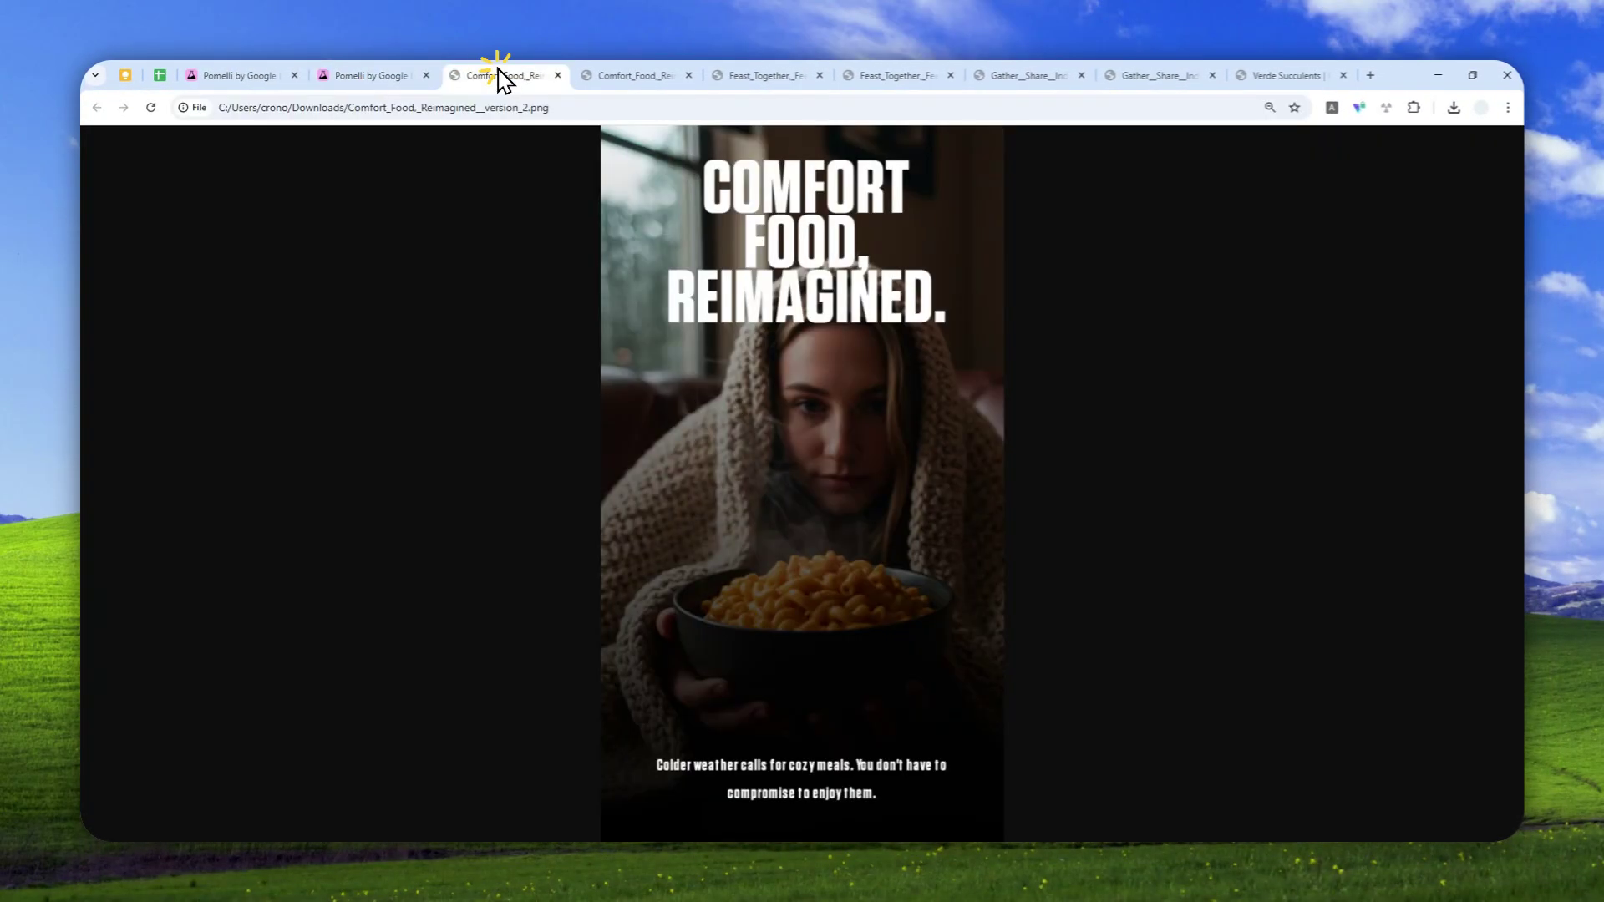
{"action": "left_click", "coordinate": [638, 65]}
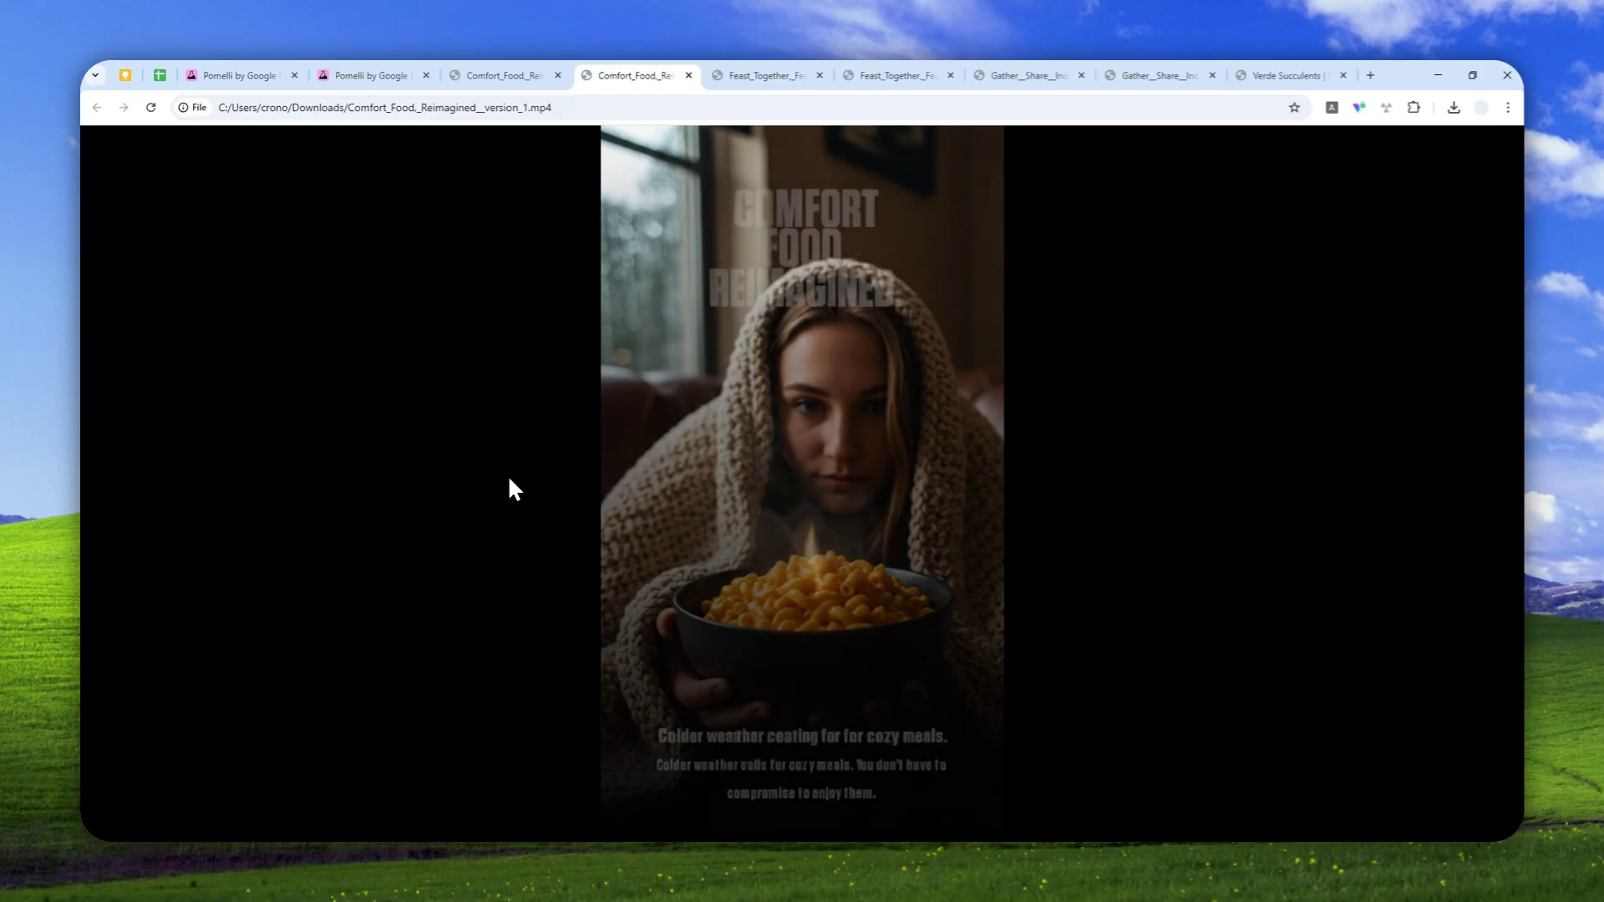
{"action": "left_click", "coordinate": [760, 73]}
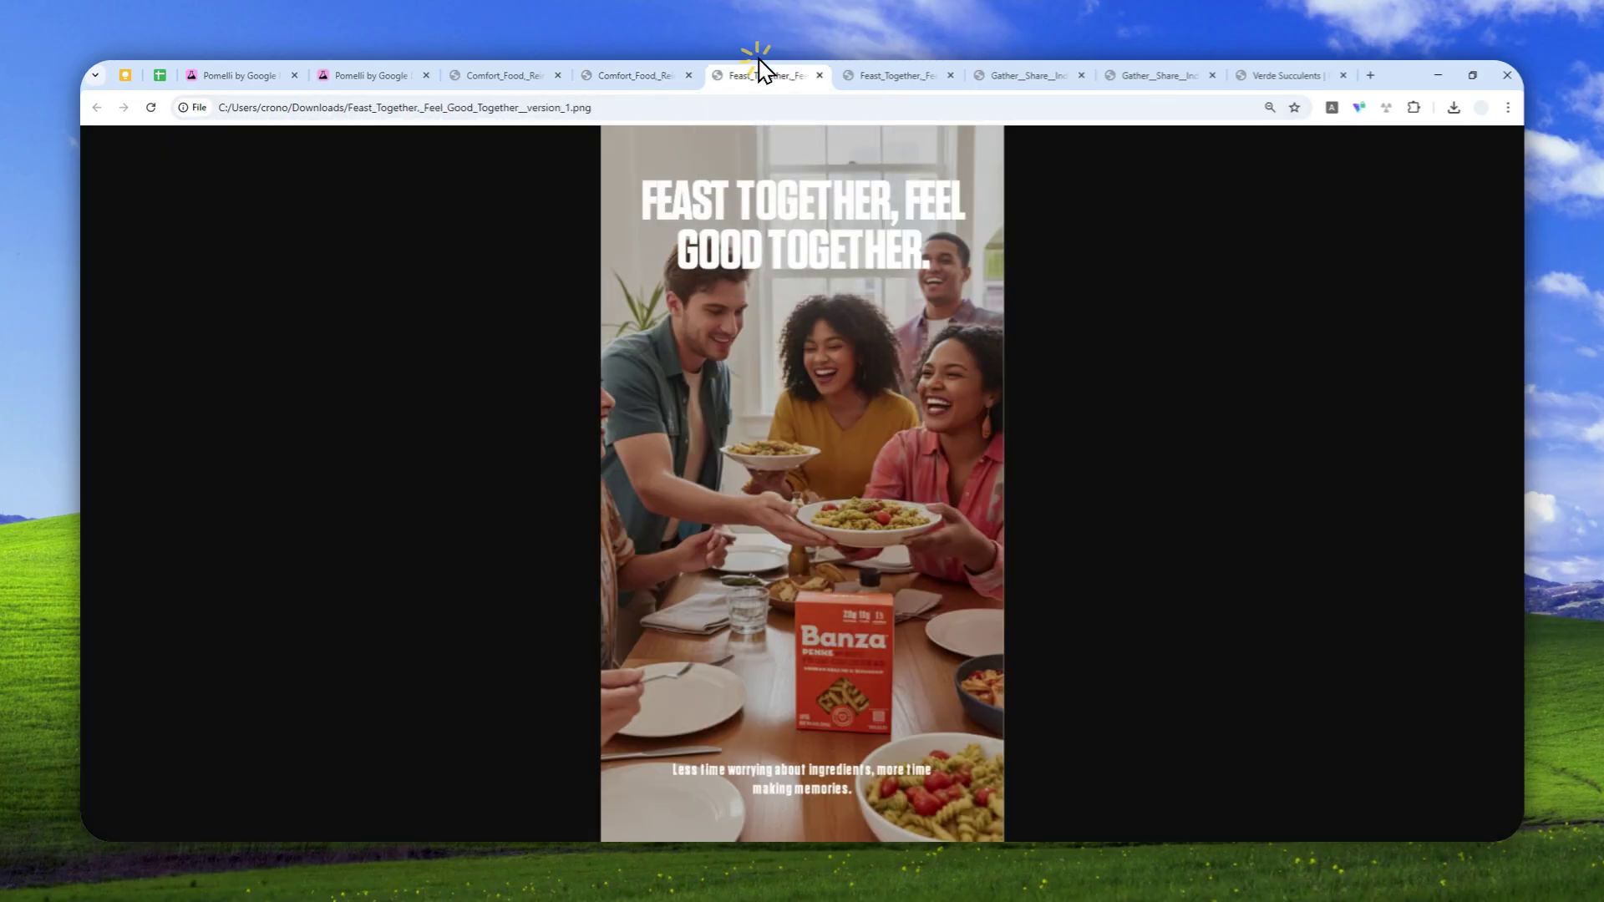
{"action": "left_click", "coordinate": [919, 73]}
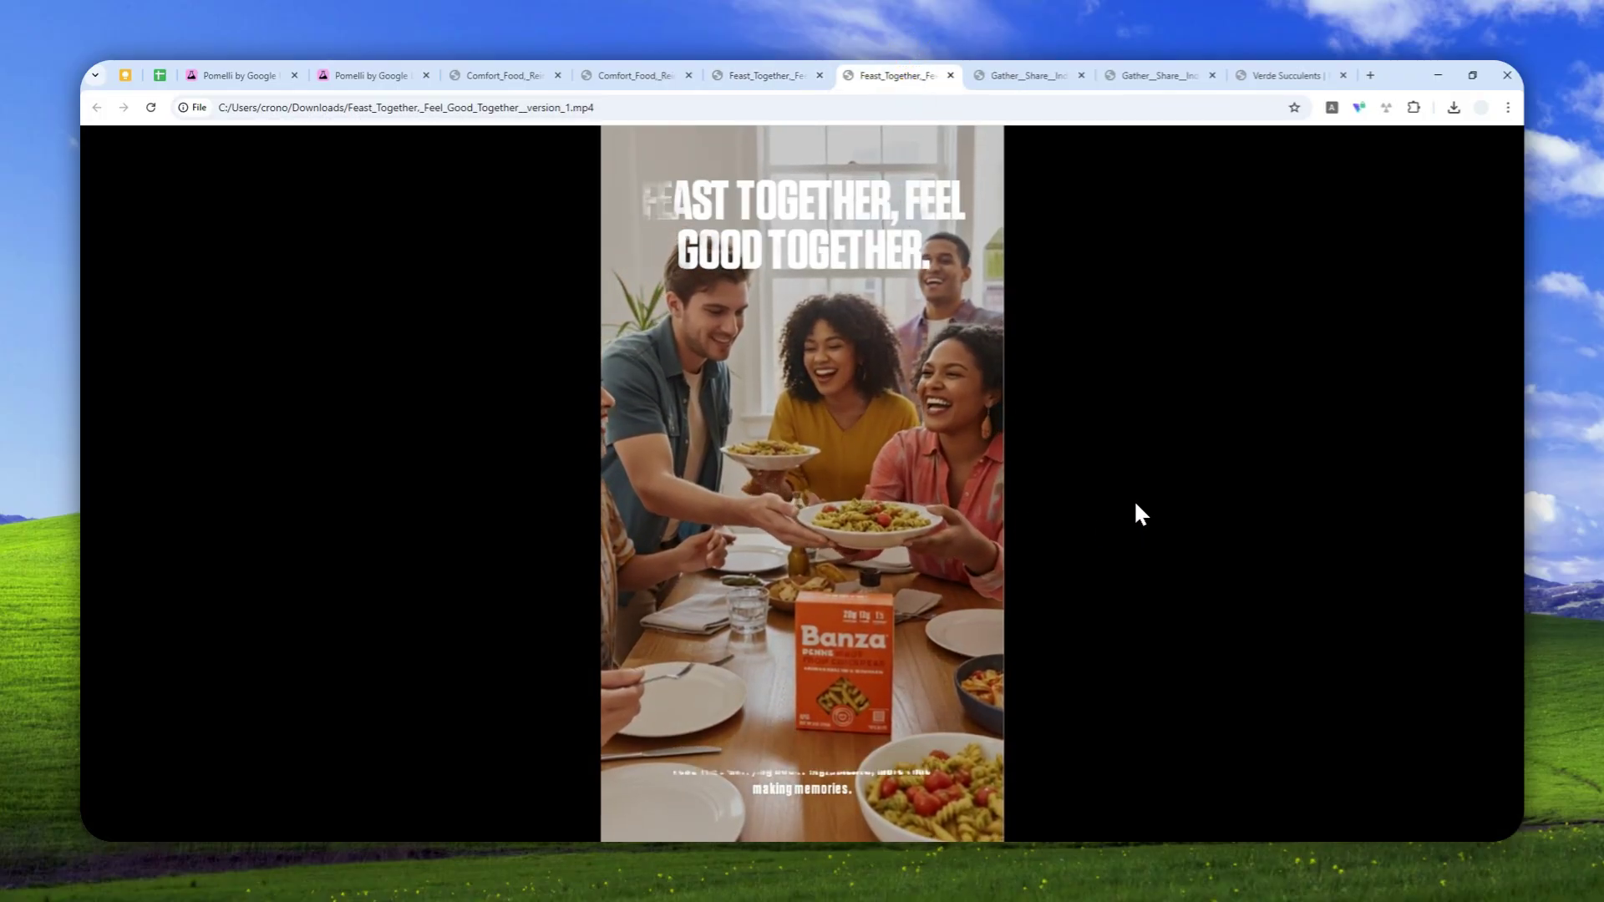
{"action": "left_click", "coordinate": [1015, 67]}
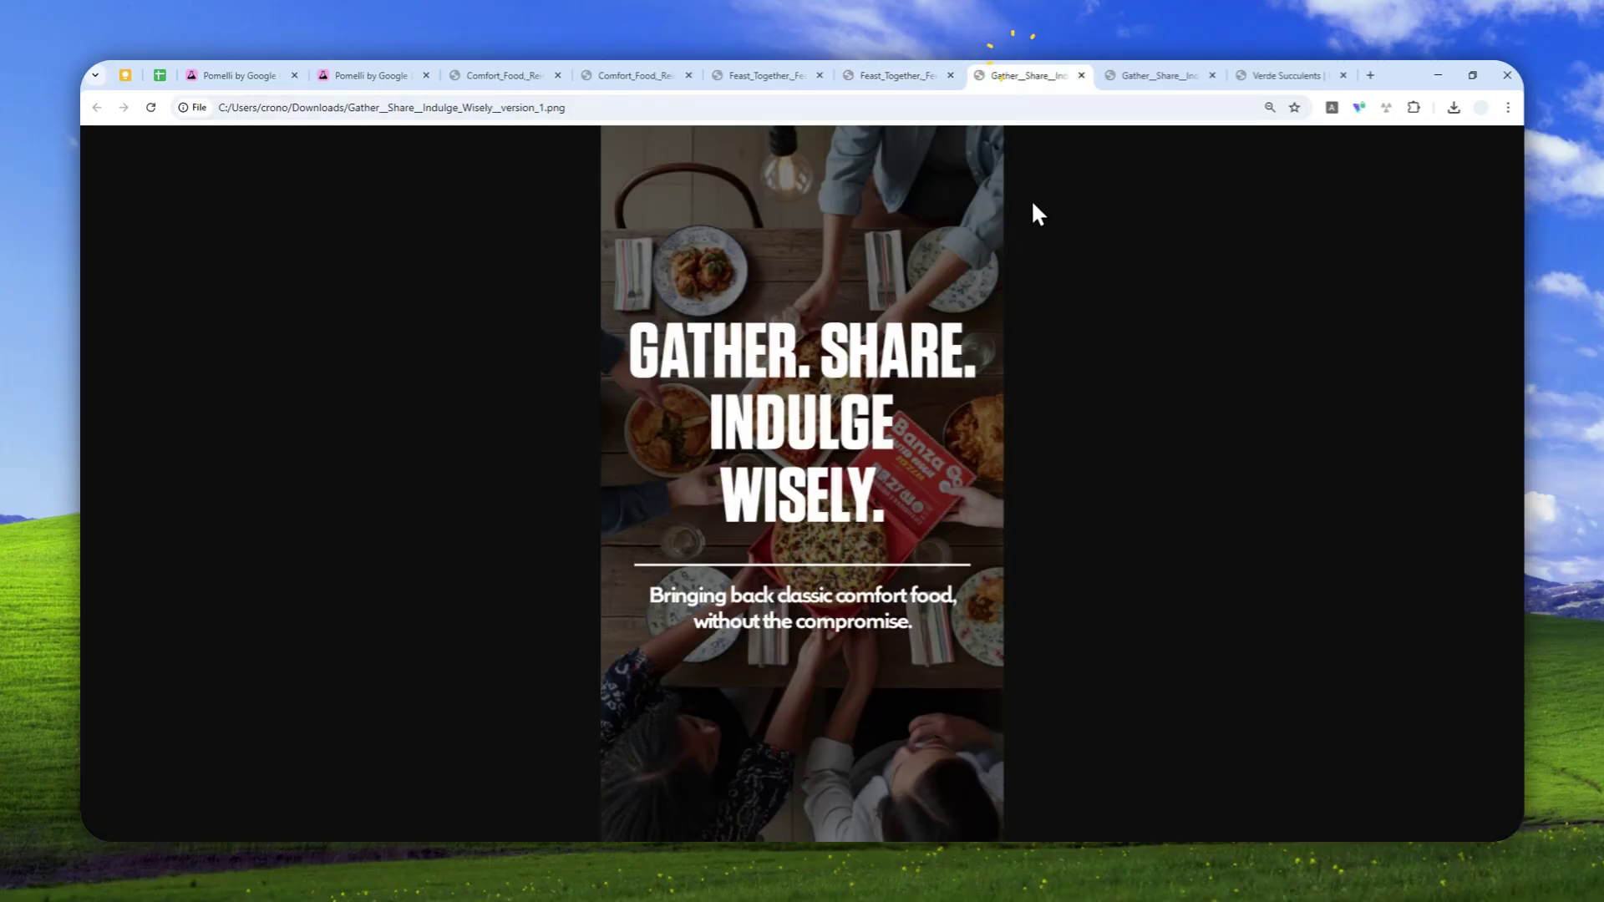
{"action": "left_click", "coordinate": [1155, 75]}
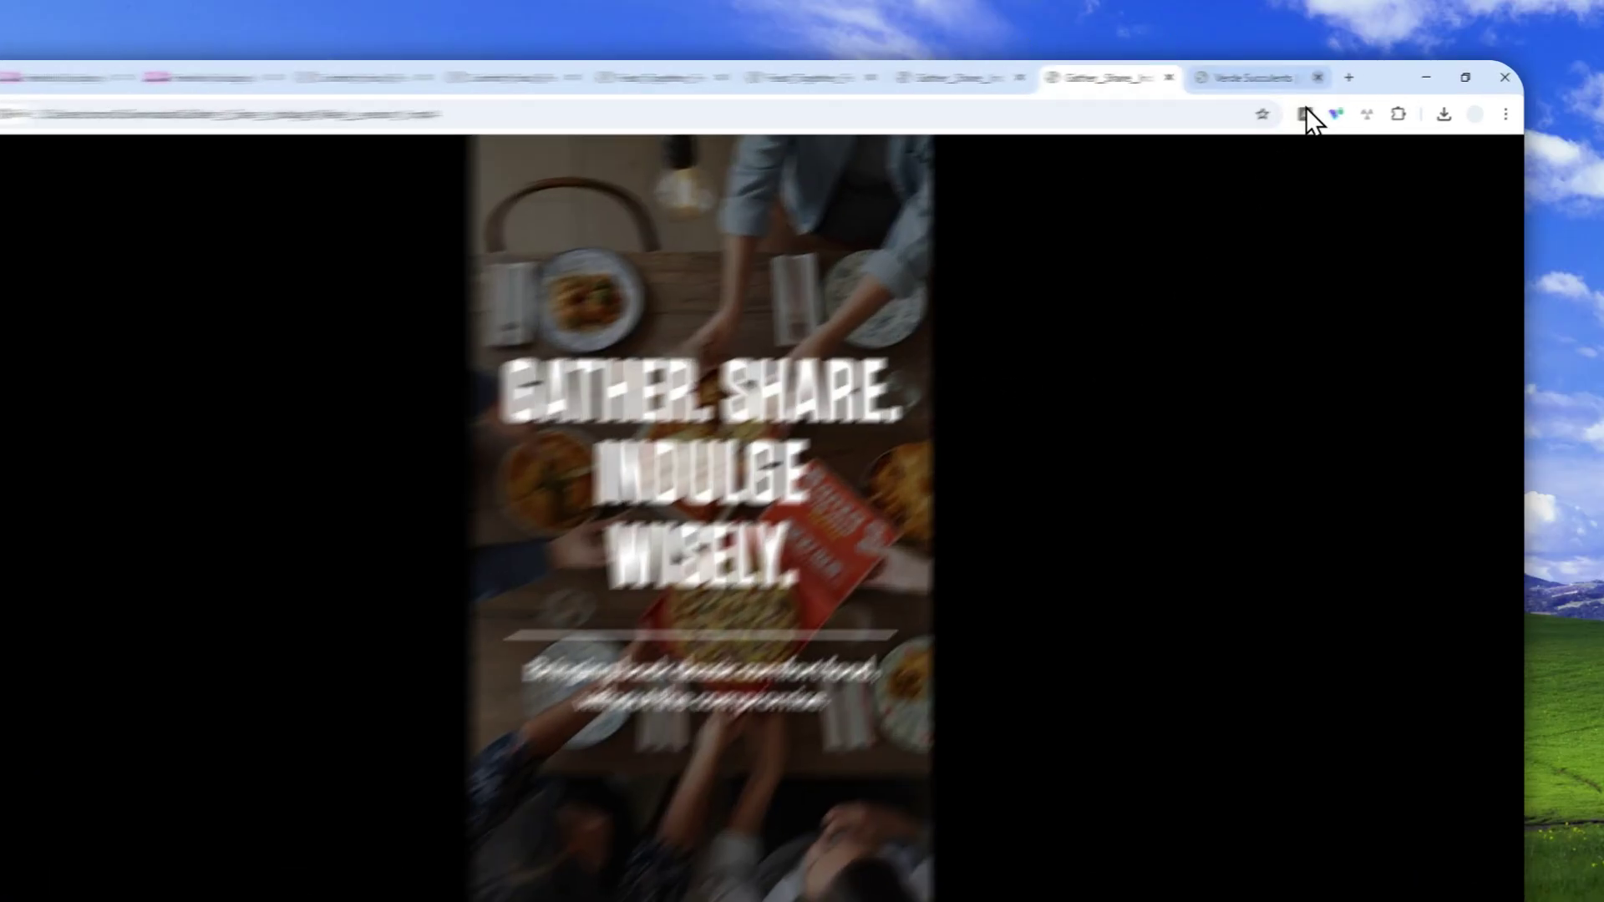
Paste the Pomelli address into a new tab and load the site.
{"action": "left_click", "coordinate": [1348, 76]}
{"action": "right_click", "coordinate": [359, 157]}
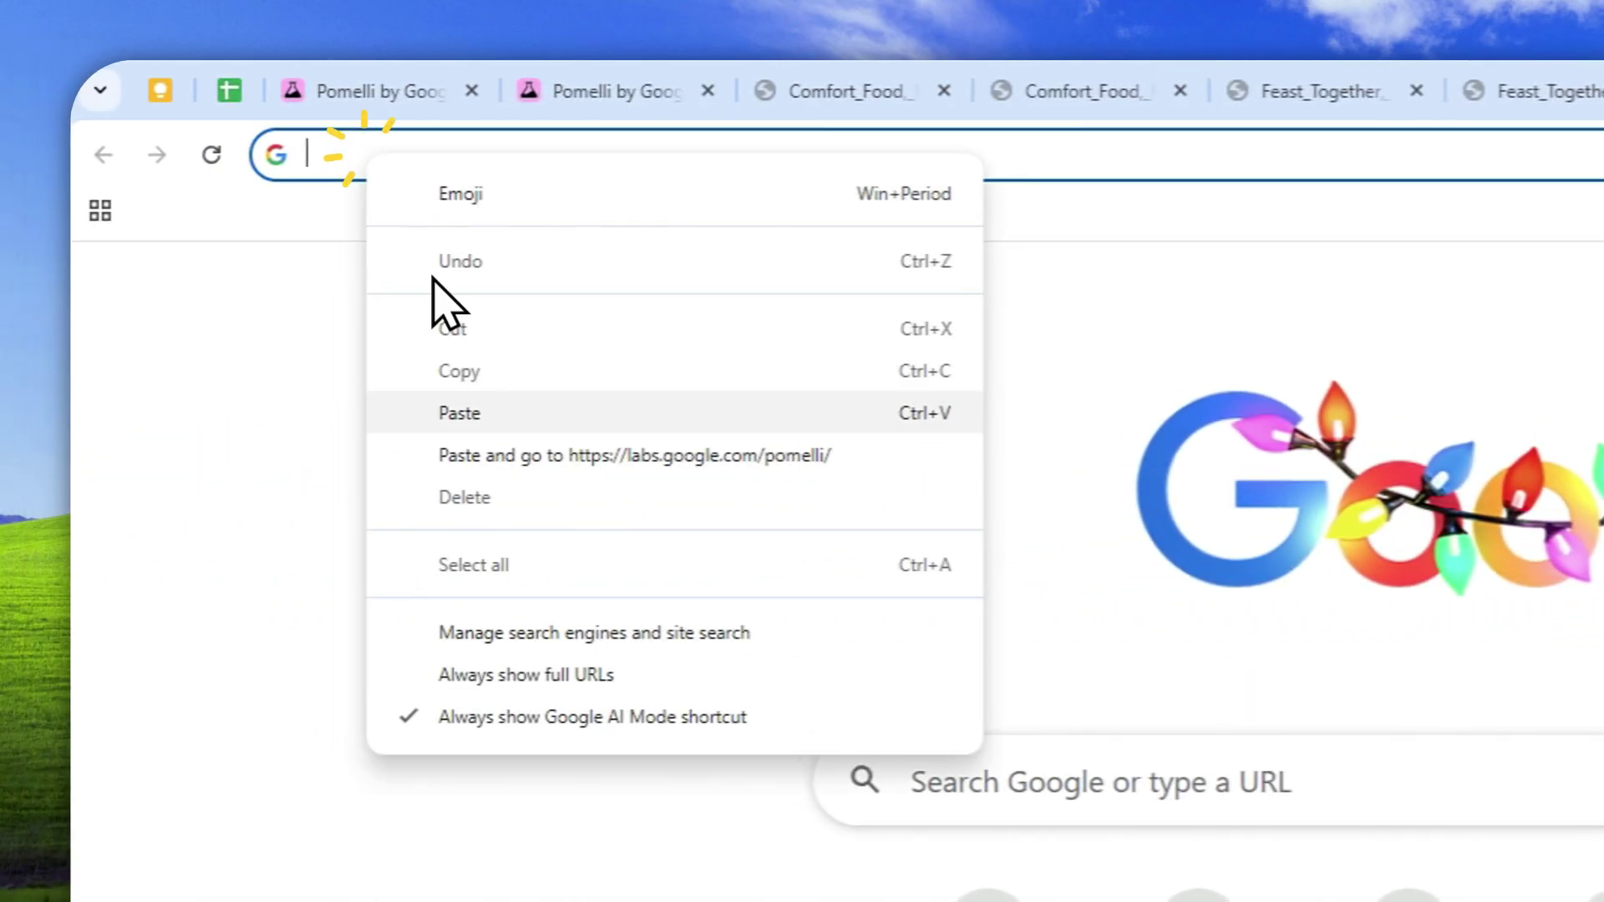
{"action": "left_click", "coordinate": [506, 414]}
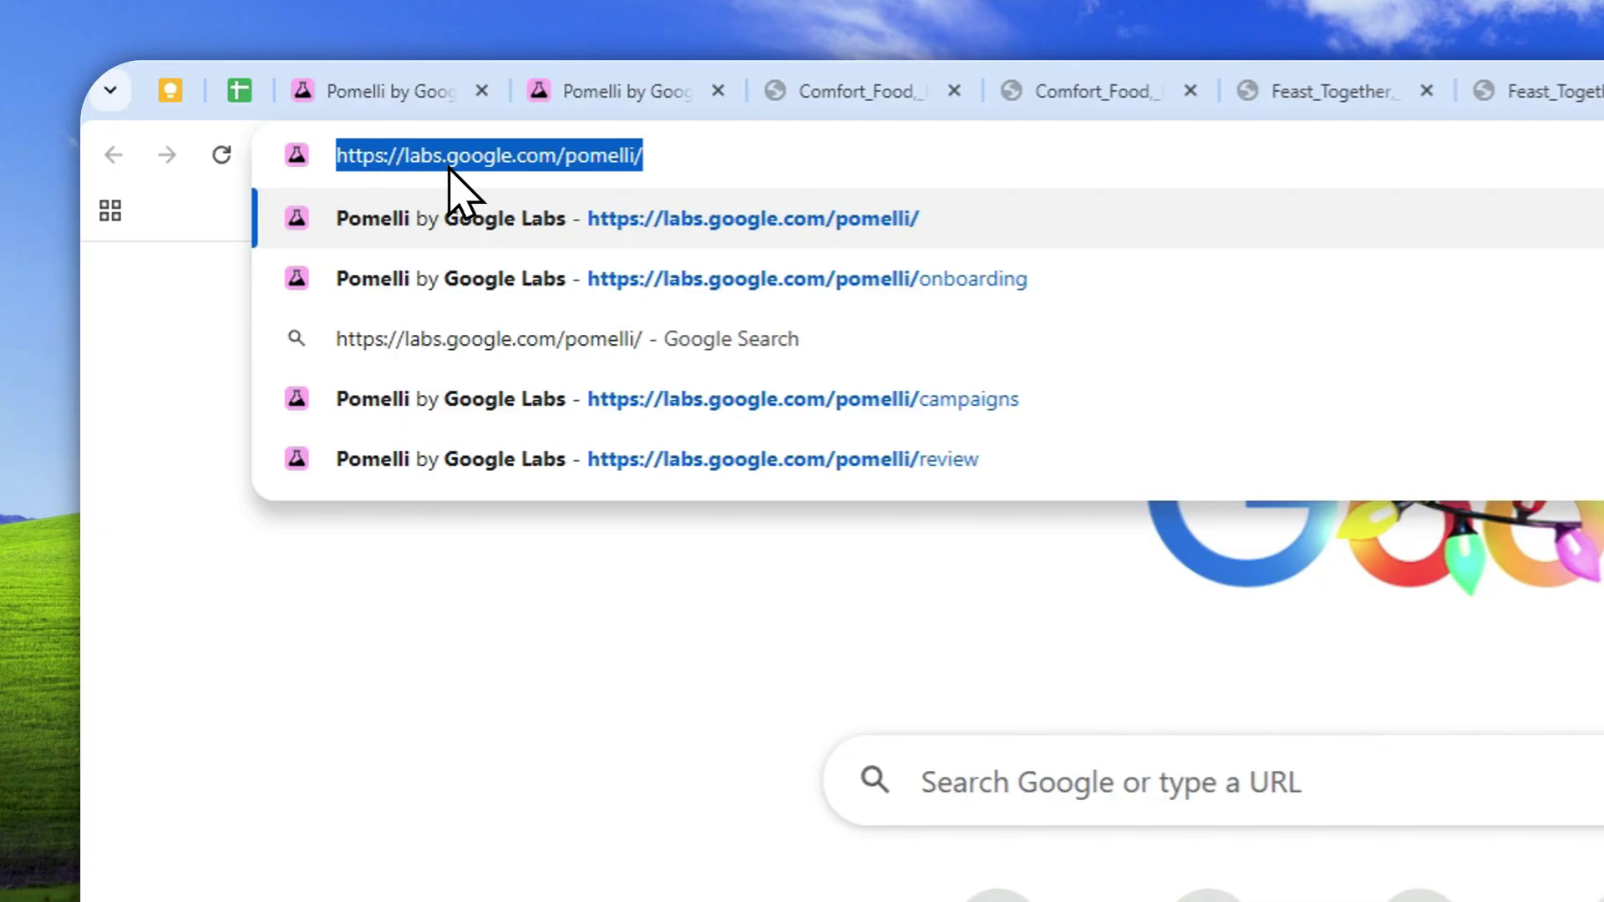
{"action": "key", "text": "Return"}
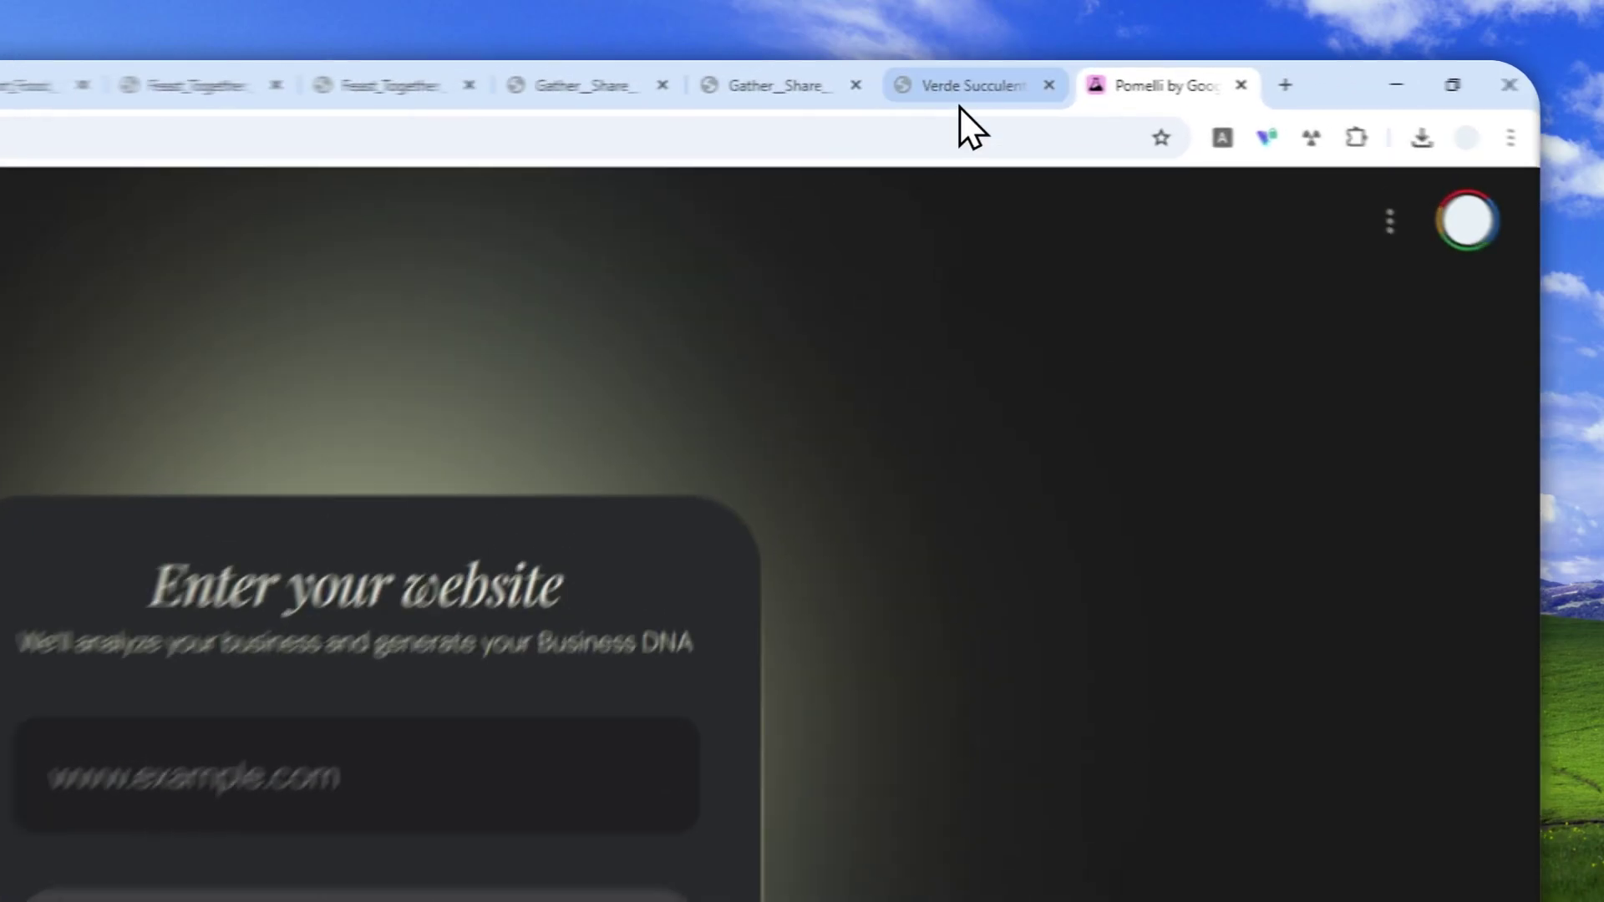
Copy the Verde Succulents shop's web address from its site's address bar.
{"action": "left_click", "coordinate": [961, 102]}
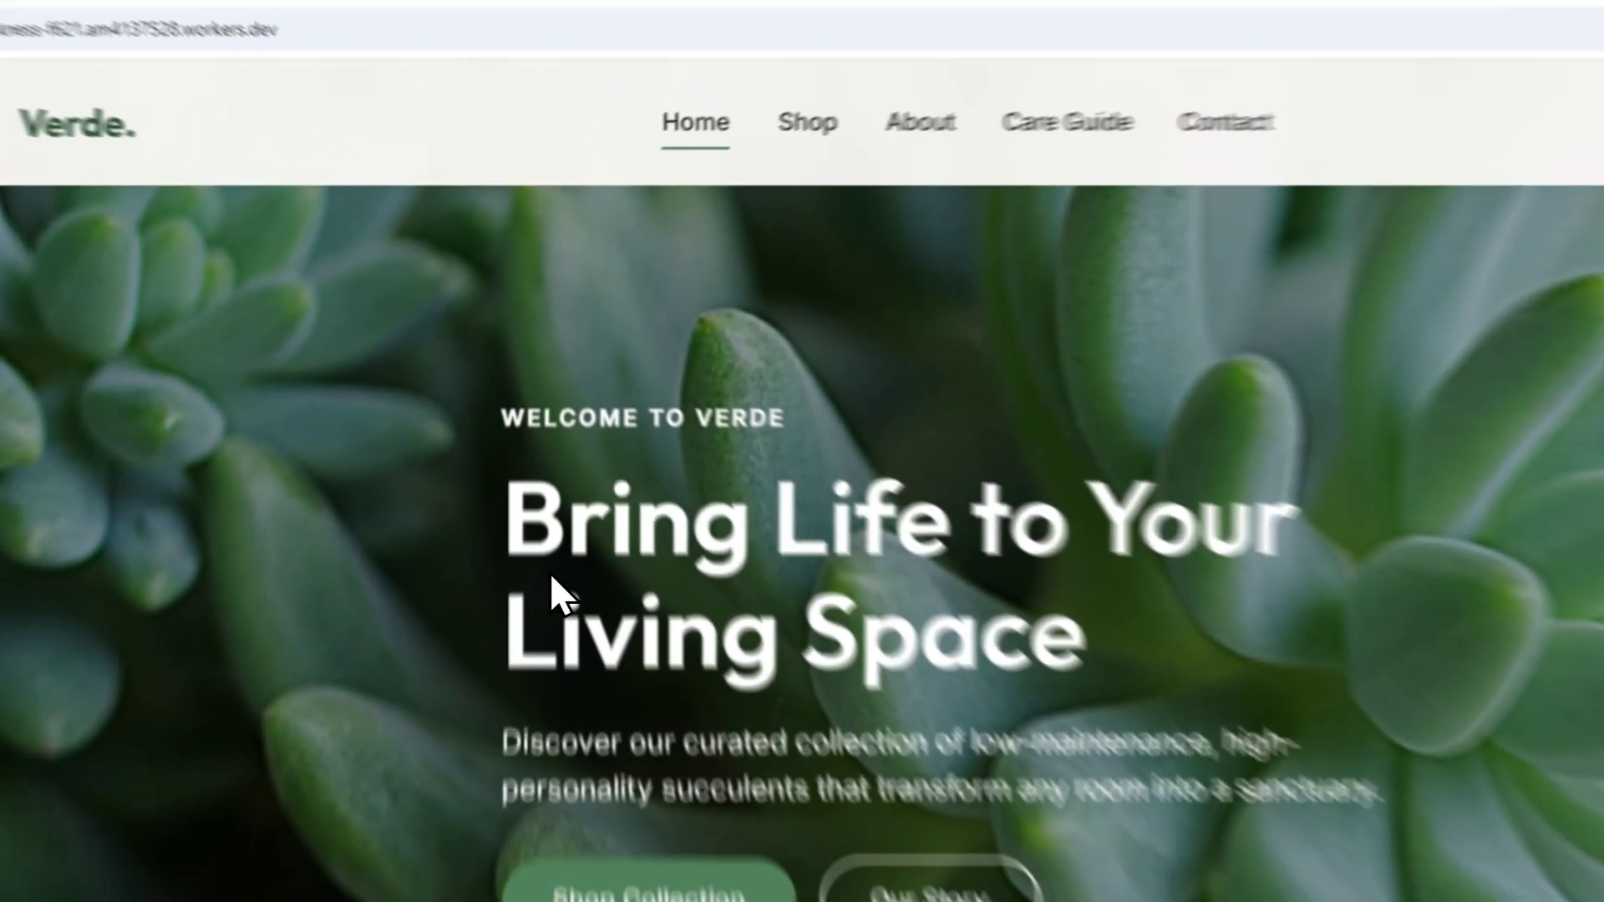
{"action": "scroll", "coordinate": [561, 451], "scroll_direction": "down", "scroll_amount": 5}
{"action": "scroll", "coordinate": [562, 437], "scroll_direction": "down", "scroll_amount": 12}
{"action": "scroll", "coordinate": [562, 437], "scroll_direction": "up", "scroll_amount": 4}
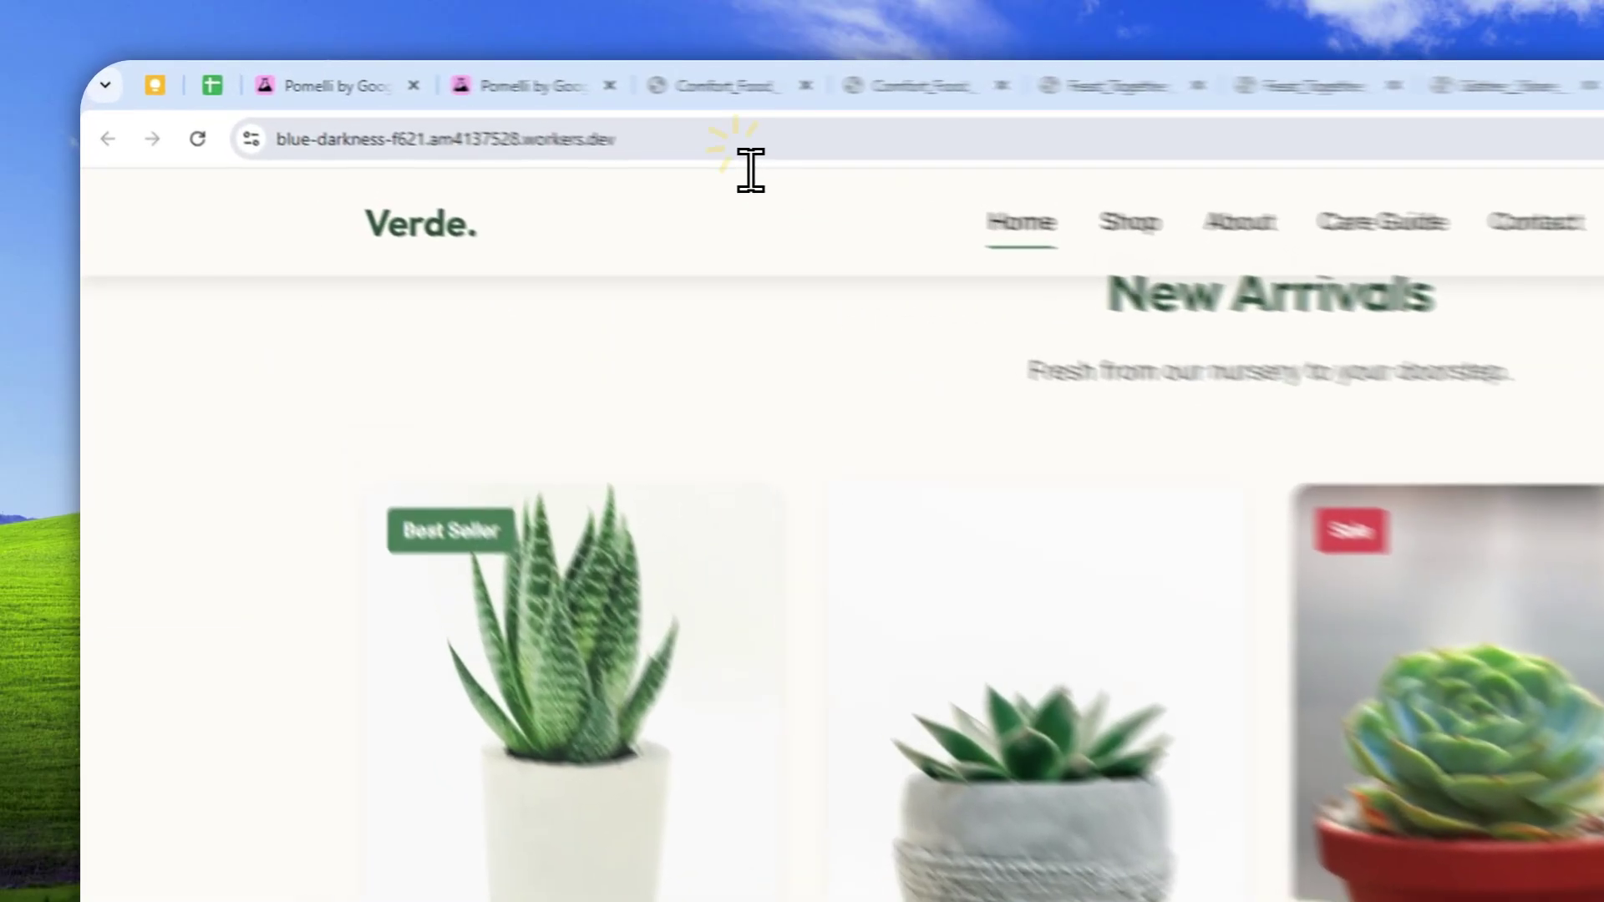
{"action": "left_click", "coordinate": [468, 106]}
{"action": "right_click", "coordinate": [389, 159]}
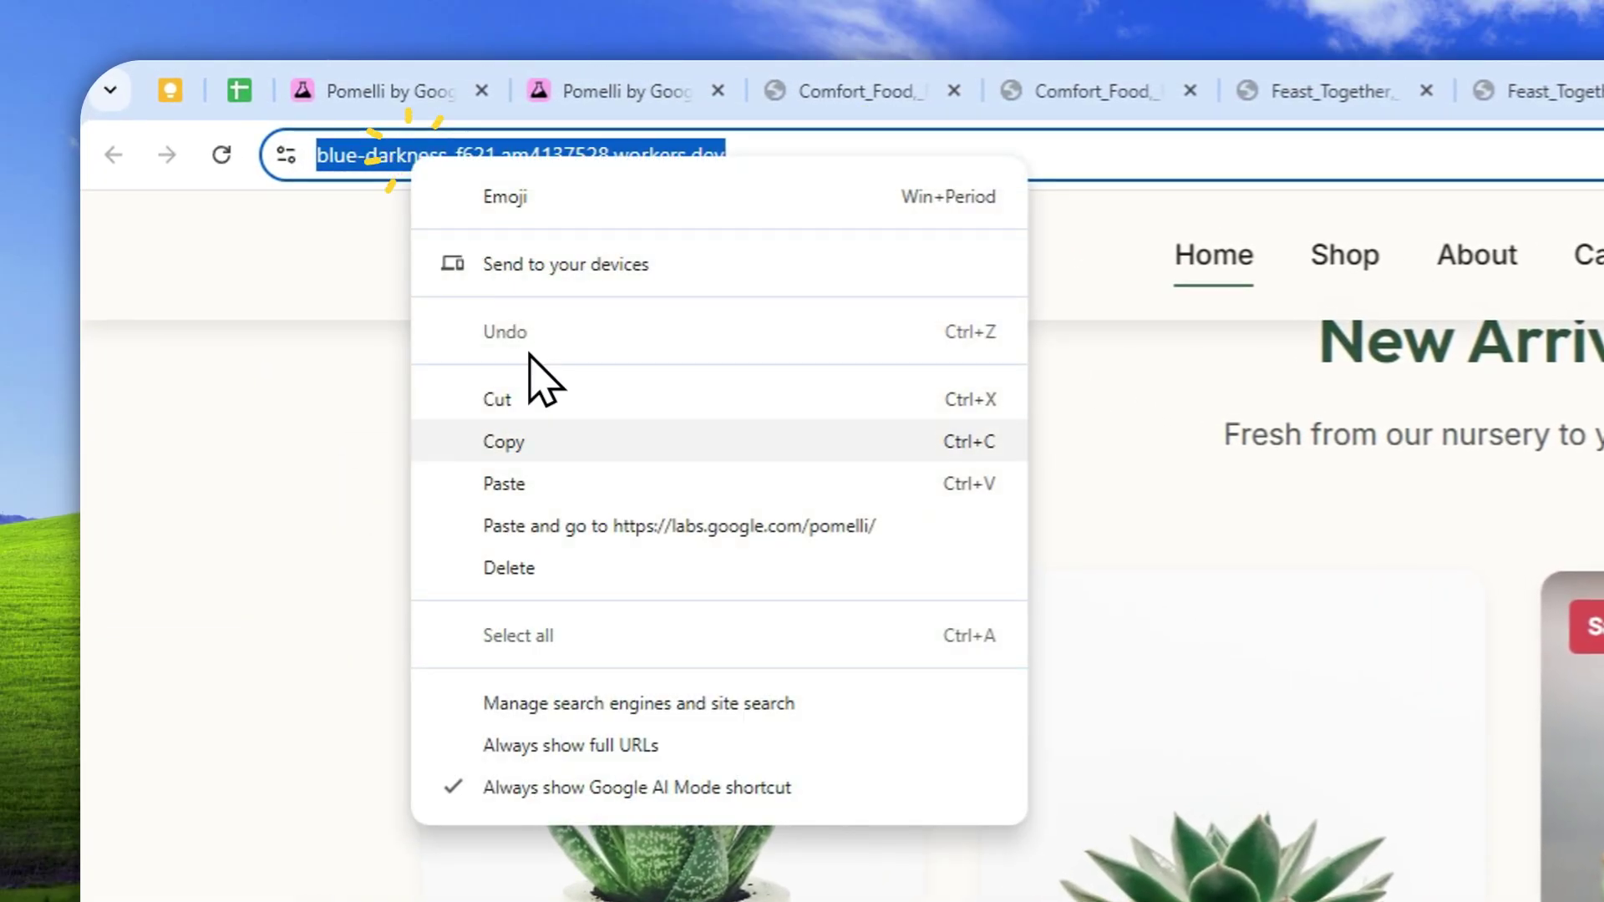
{"action": "left_click", "coordinate": [537, 436]}
Paste the Verde shop URL into Pomelli's website field and generate its Business DNA.
{"action": "left_click", "coordinate": [1325, 90]}
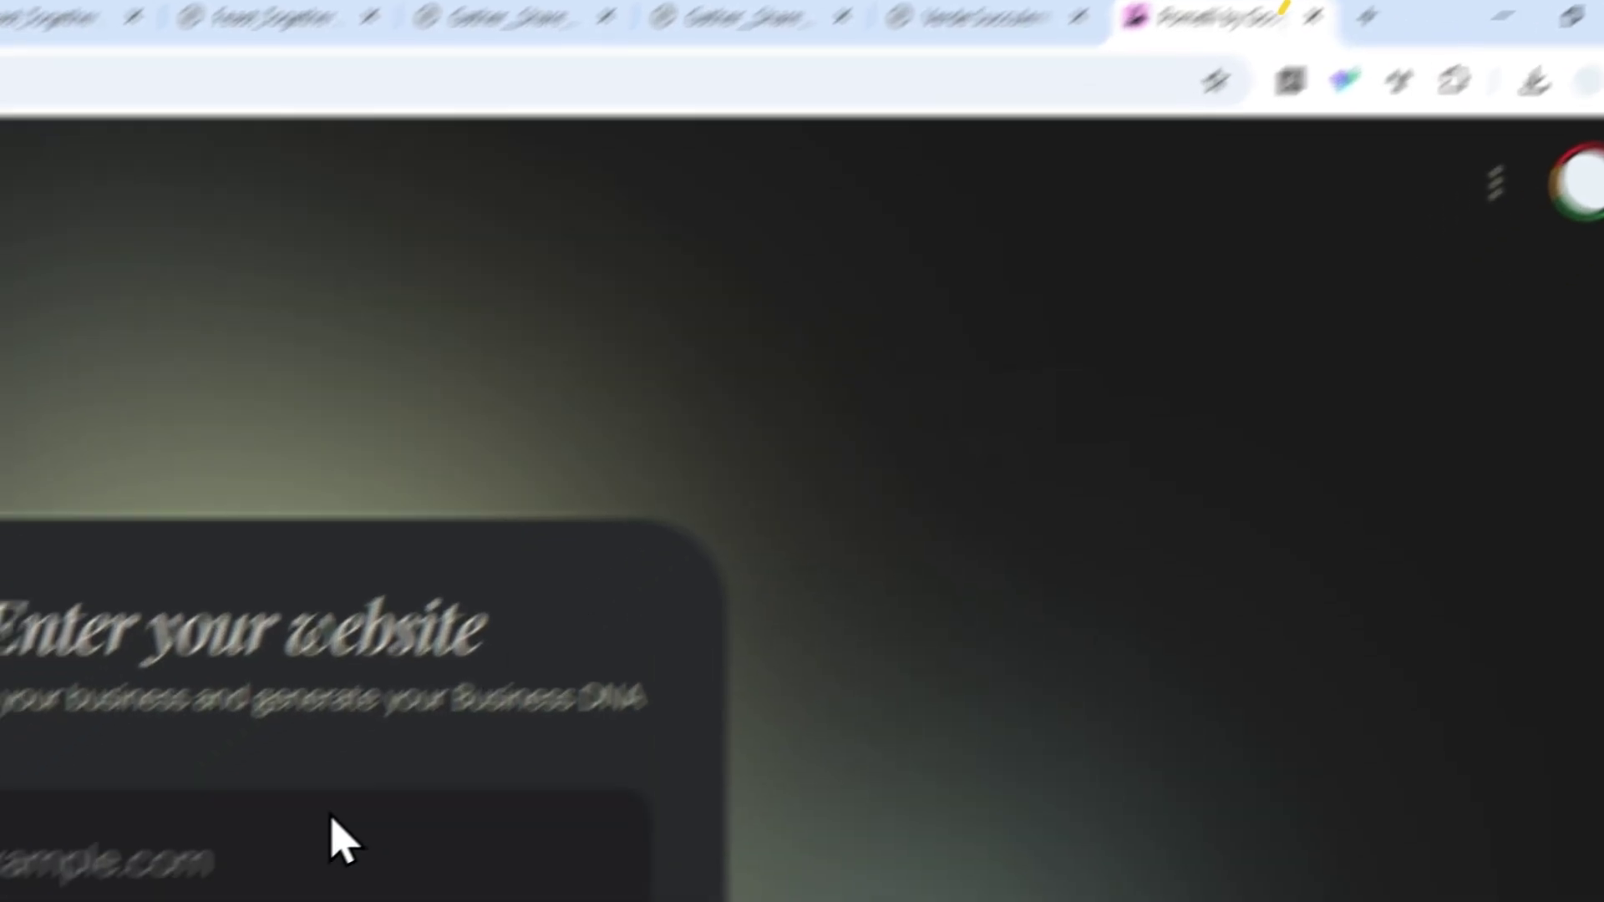
{"action": "left_click", "coordinate": [56, 860]}
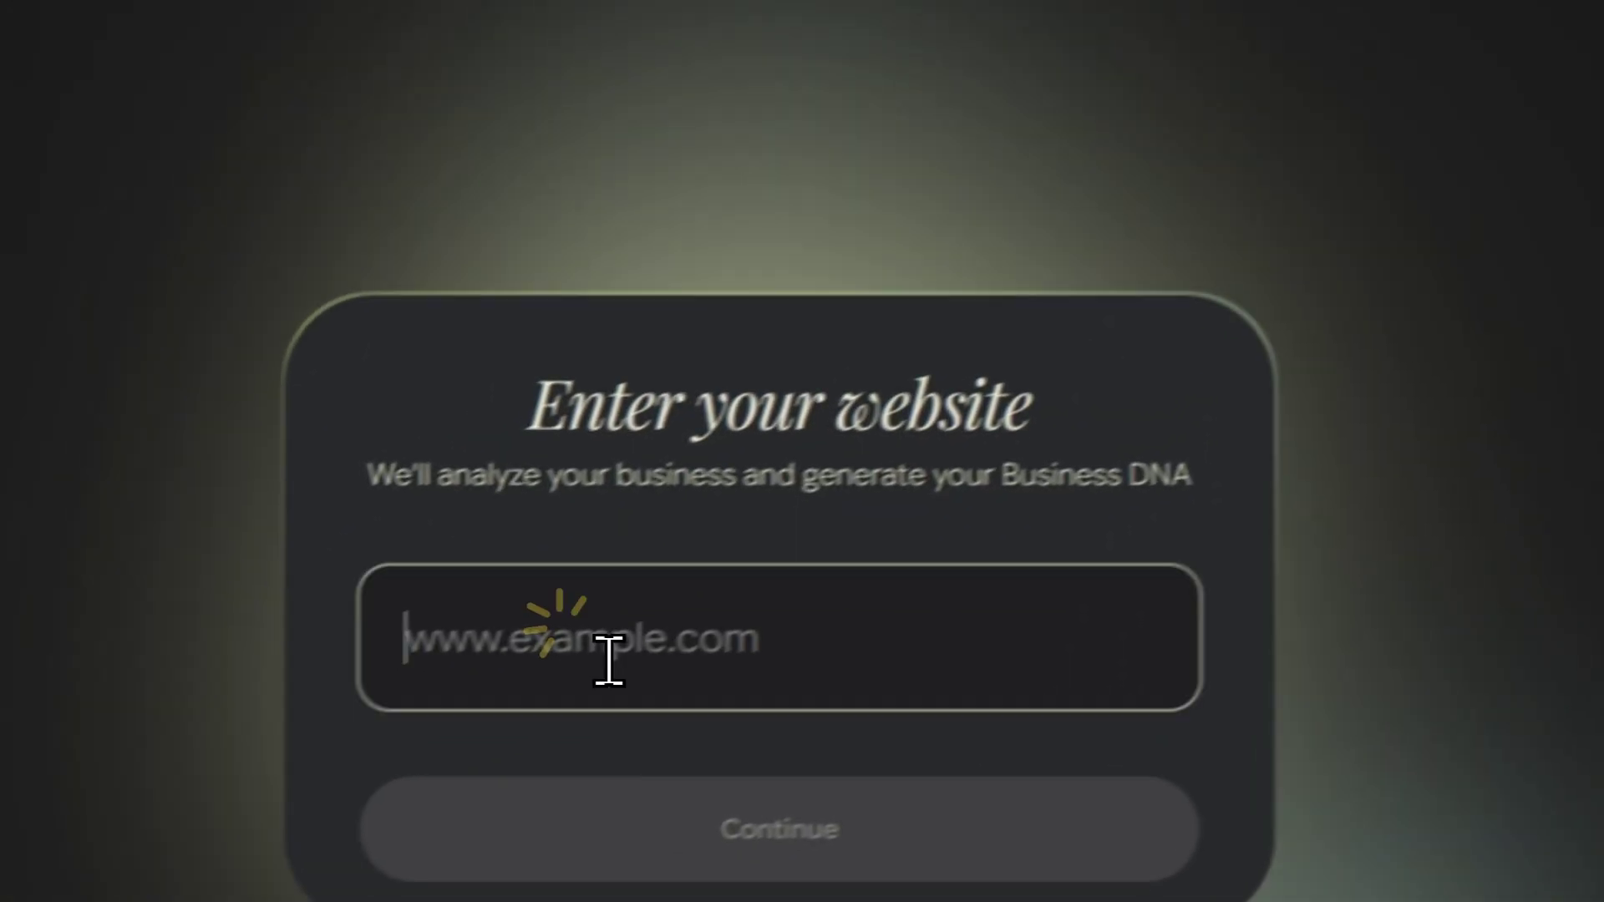
{"action": "right_click", "coordinate": [58, 877]}
{"action": "left_click", "coordinate": [106, 508]}
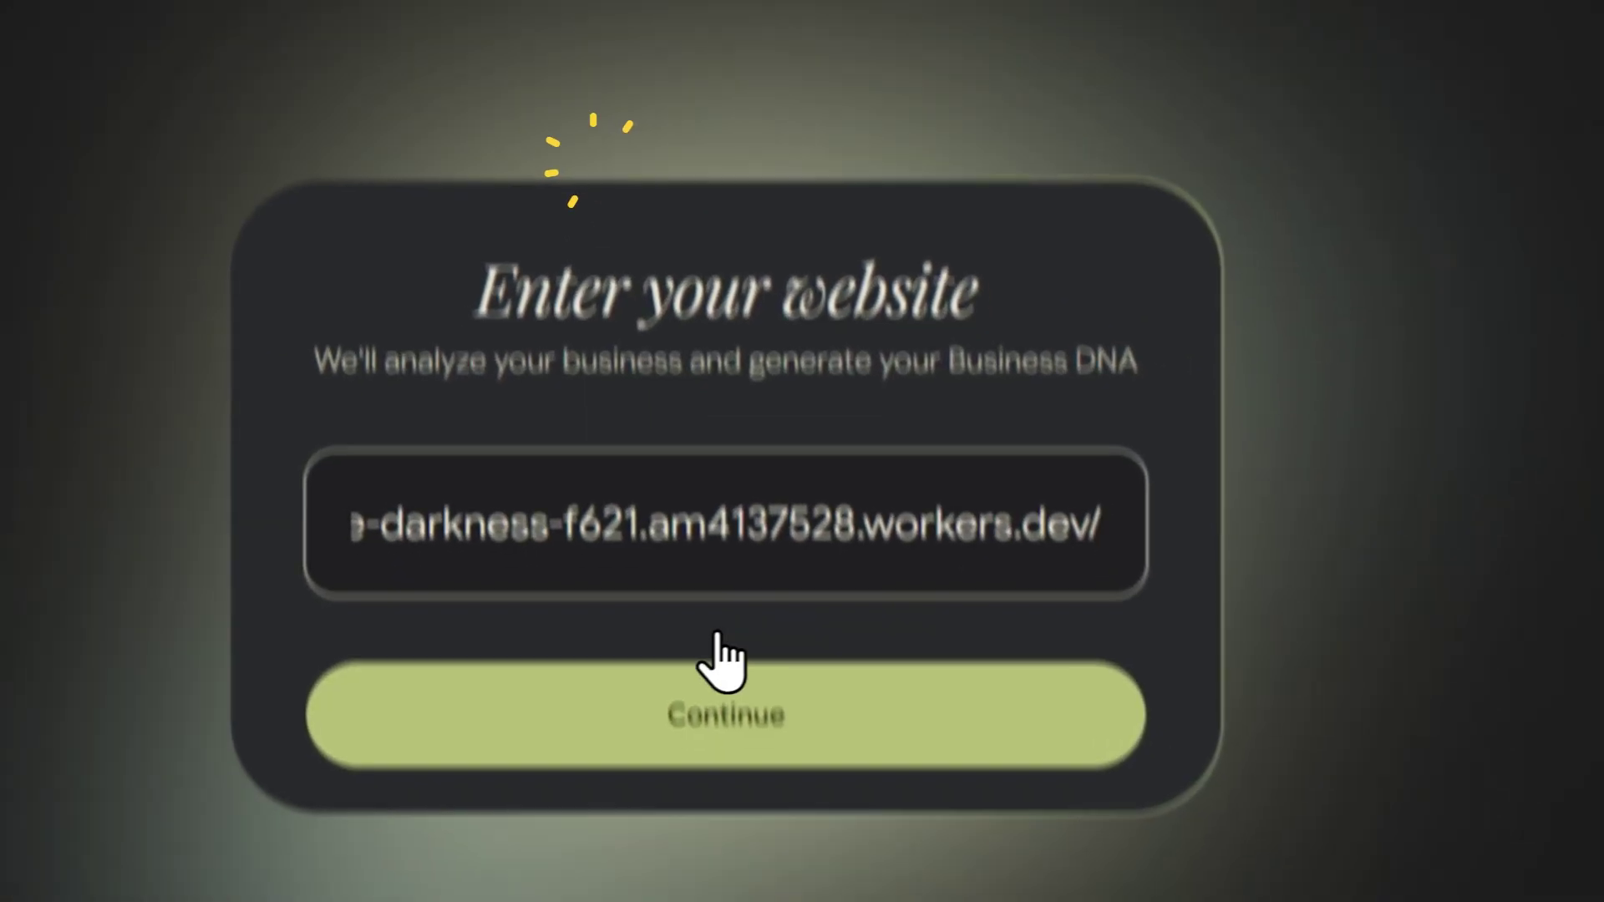
{"action": "left_click", "coordinate": [672, 827]}
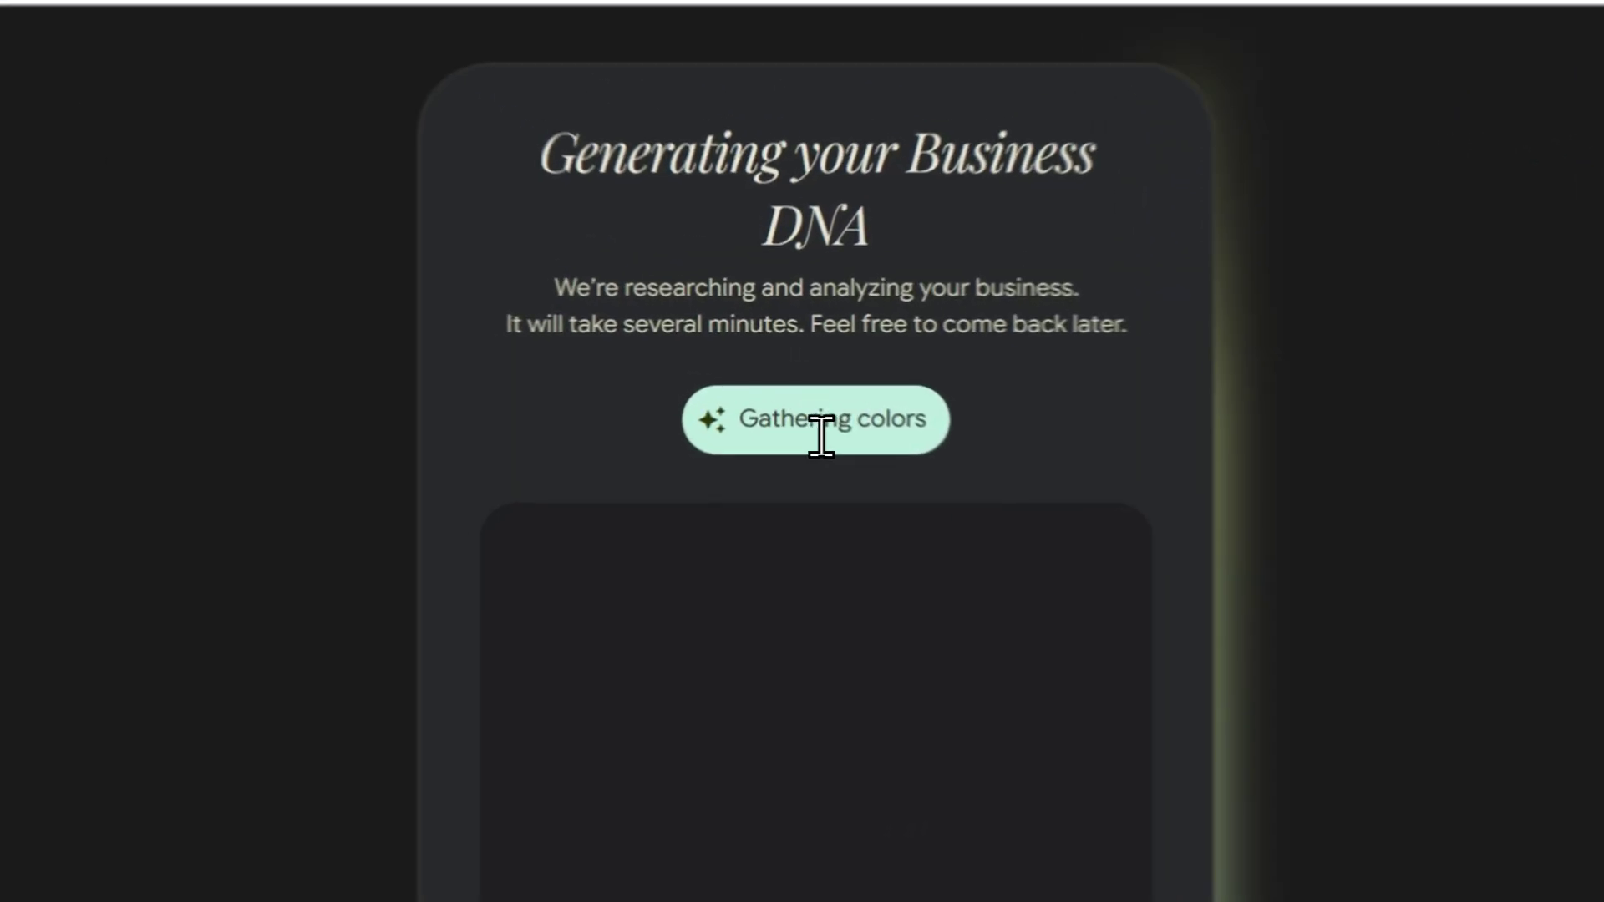
{"action": "left_click", "coordinate": [784, 384]}
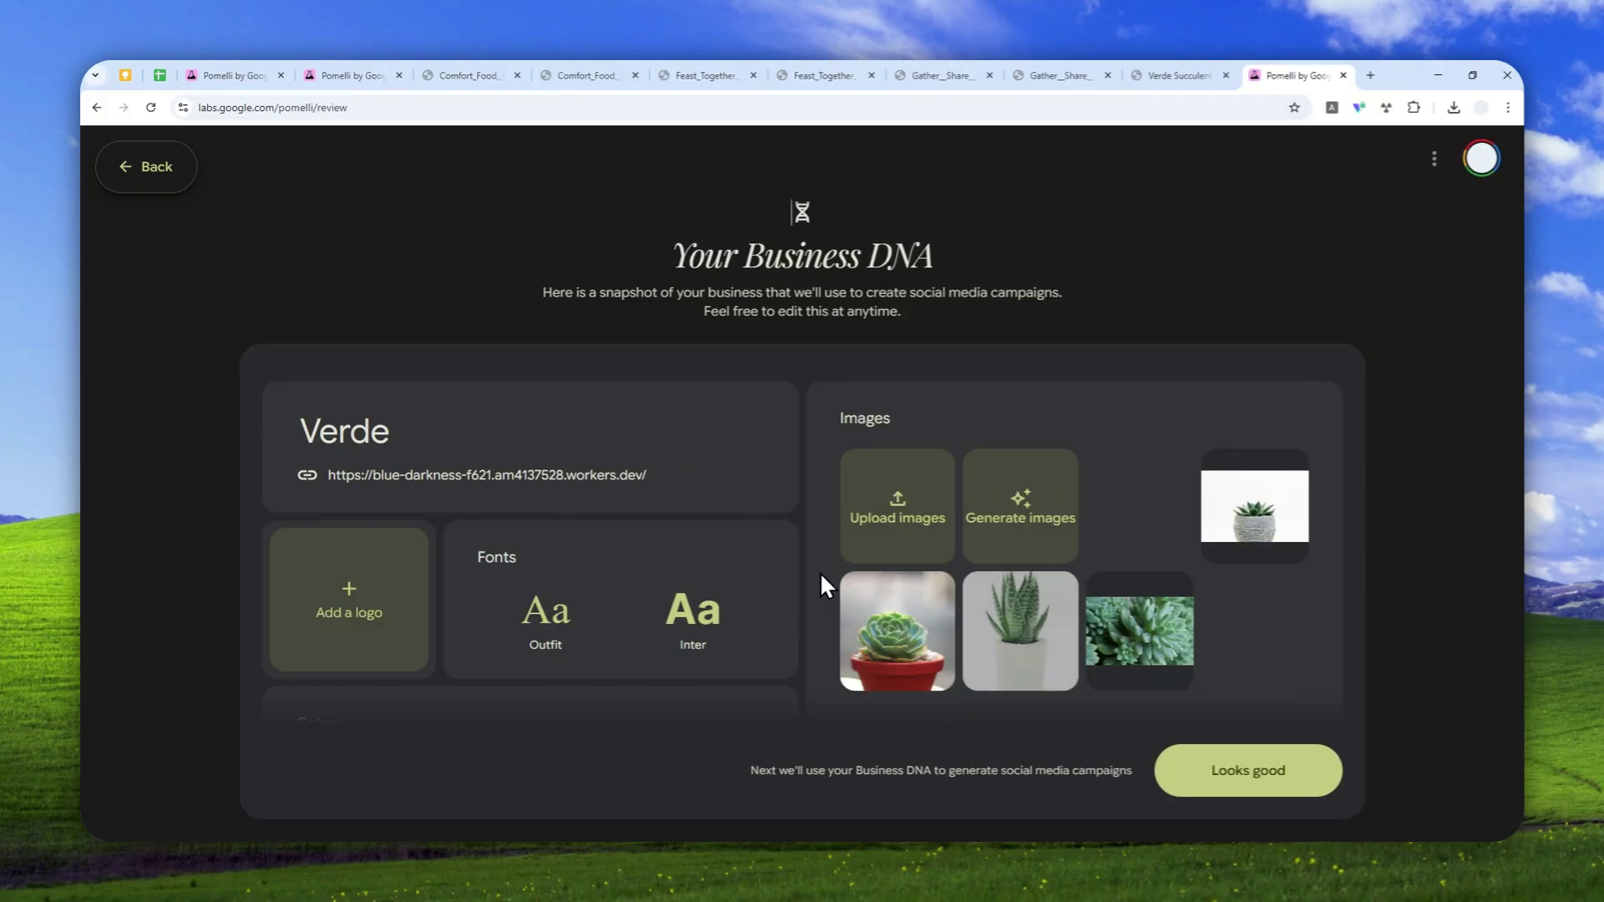
Scroll through Verde's Business DNA review page to reach the logo section.
{"action": "scroll", "coordinate": [653, 552], "scroll_direction": "down", "scroll_amount": 7}
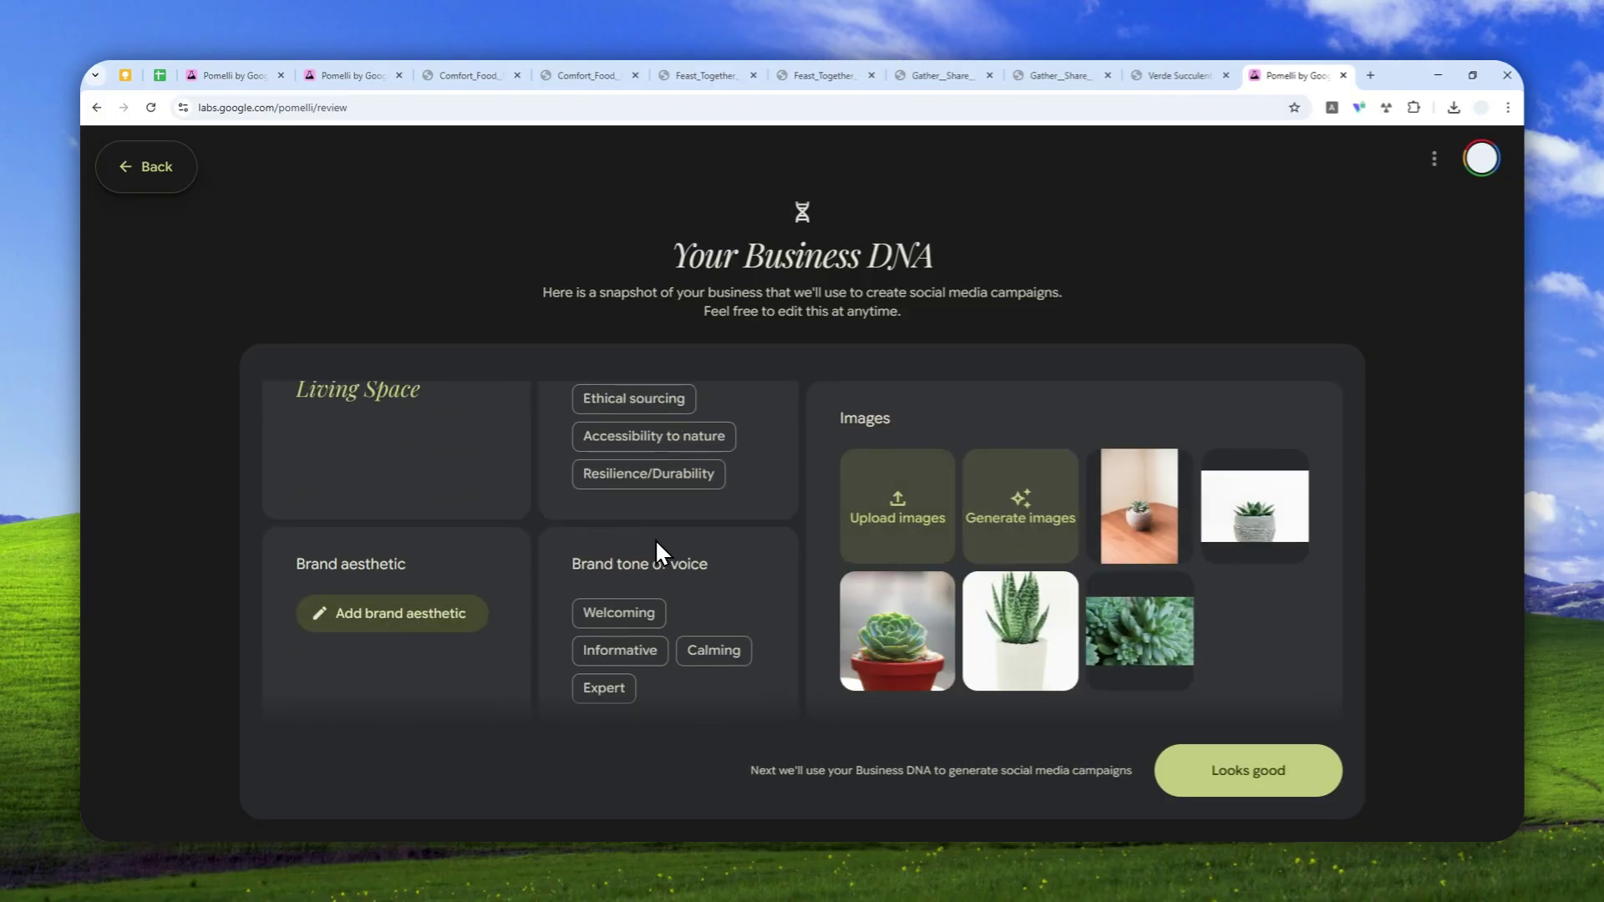
{"action": "scroll", "coordinate": [655, 543], "scroll_direction": "down", "scroll_amount": 2}
{"action": "scroll", "coordinate": [657, 543], "scroll_direction": "up", "scroll_amount": 4}
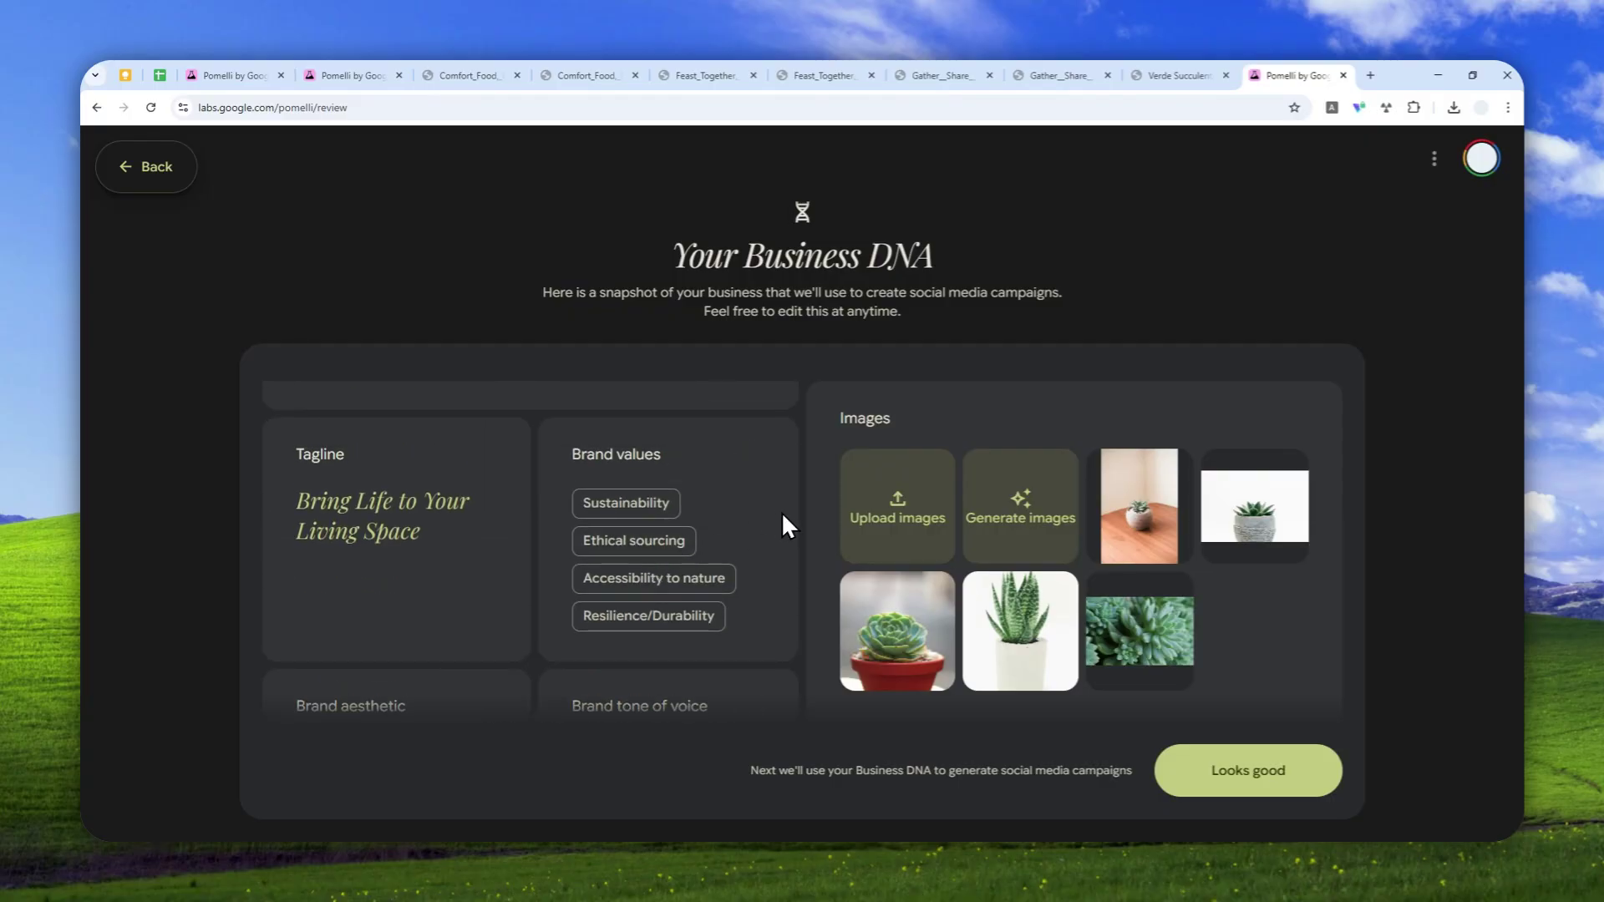
{"action": "scroll", "coordinate": [684, 529], "scroll_direction": "up", "scroll_amount": 5}
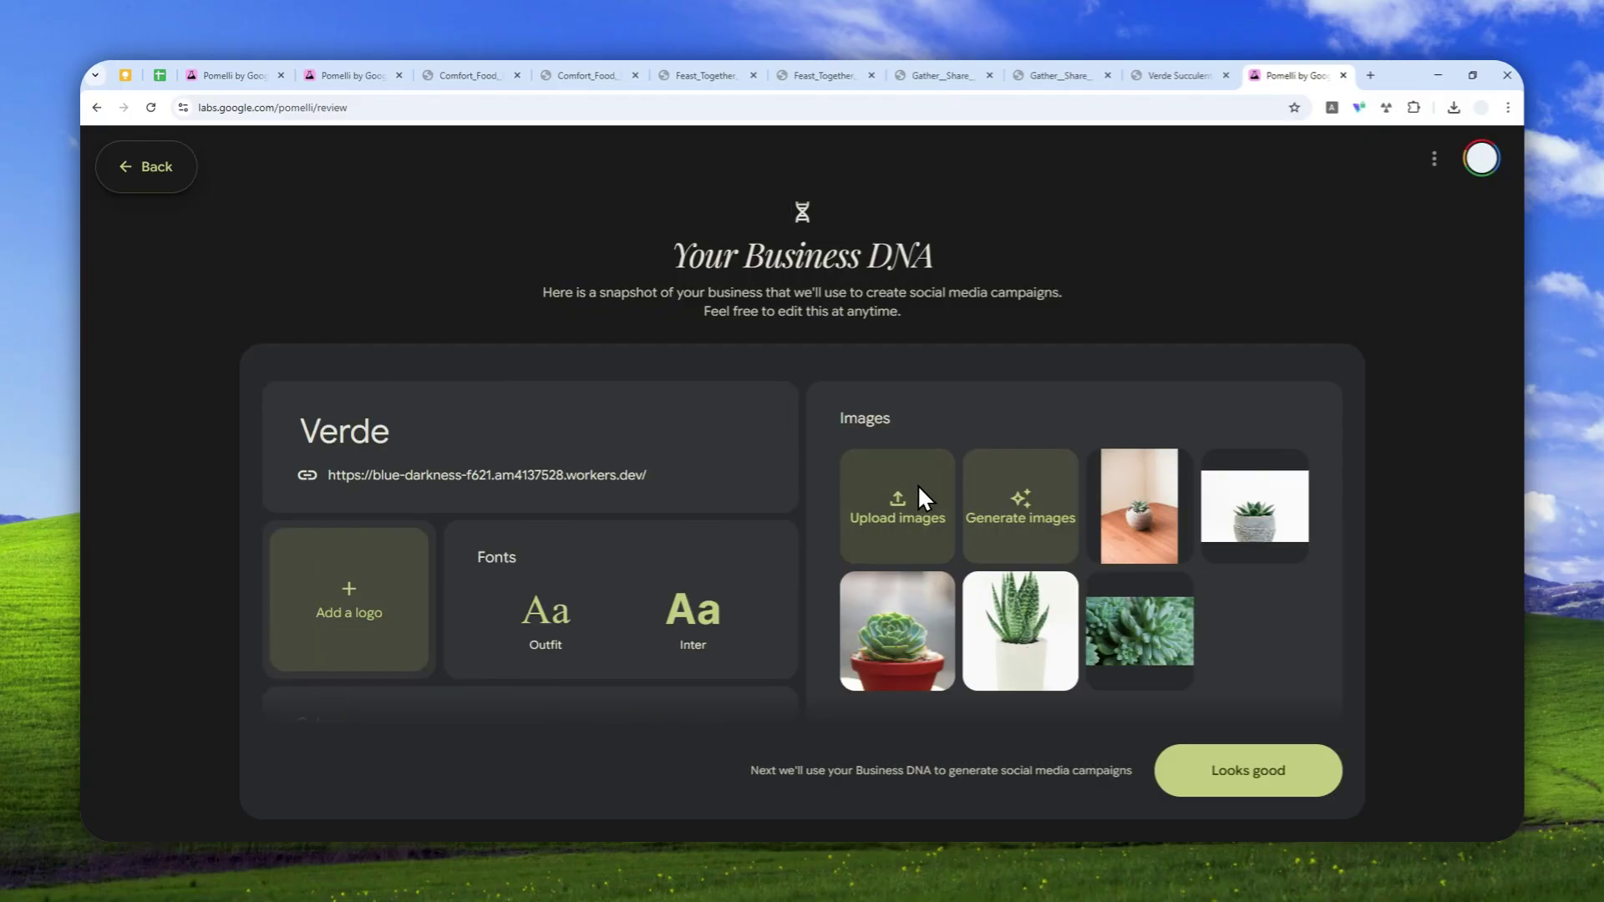
{"action": "scroll", "coordinate": [918, 483], "scroll_direction": "down", "scroll_amount": 2}
{"action": "scroll", "coordinate": [682, 544], "scroll_direction": "down", "scroll_amount": 3}
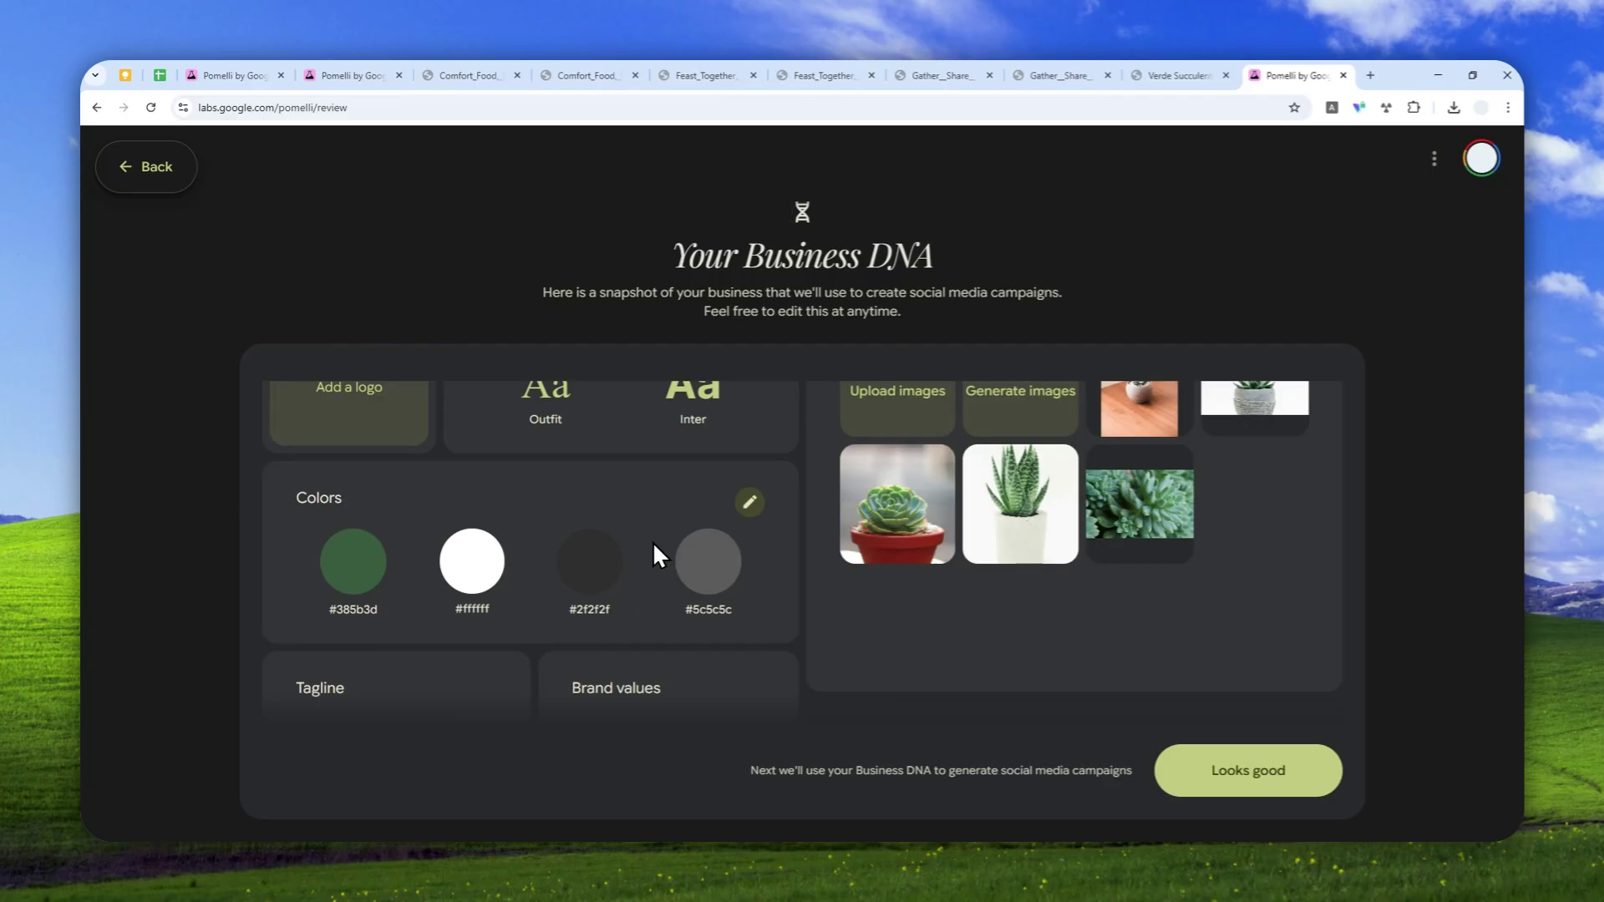
{"action": "scroll", "coordinate": [468, 568], "scroll_direction": "up", "scroll_amount": 3}
Upload Logo.jpg and apply it as Verde's brand logo in the Business DNA.
{"action": "left_click", "coordinate": [347, 575]}
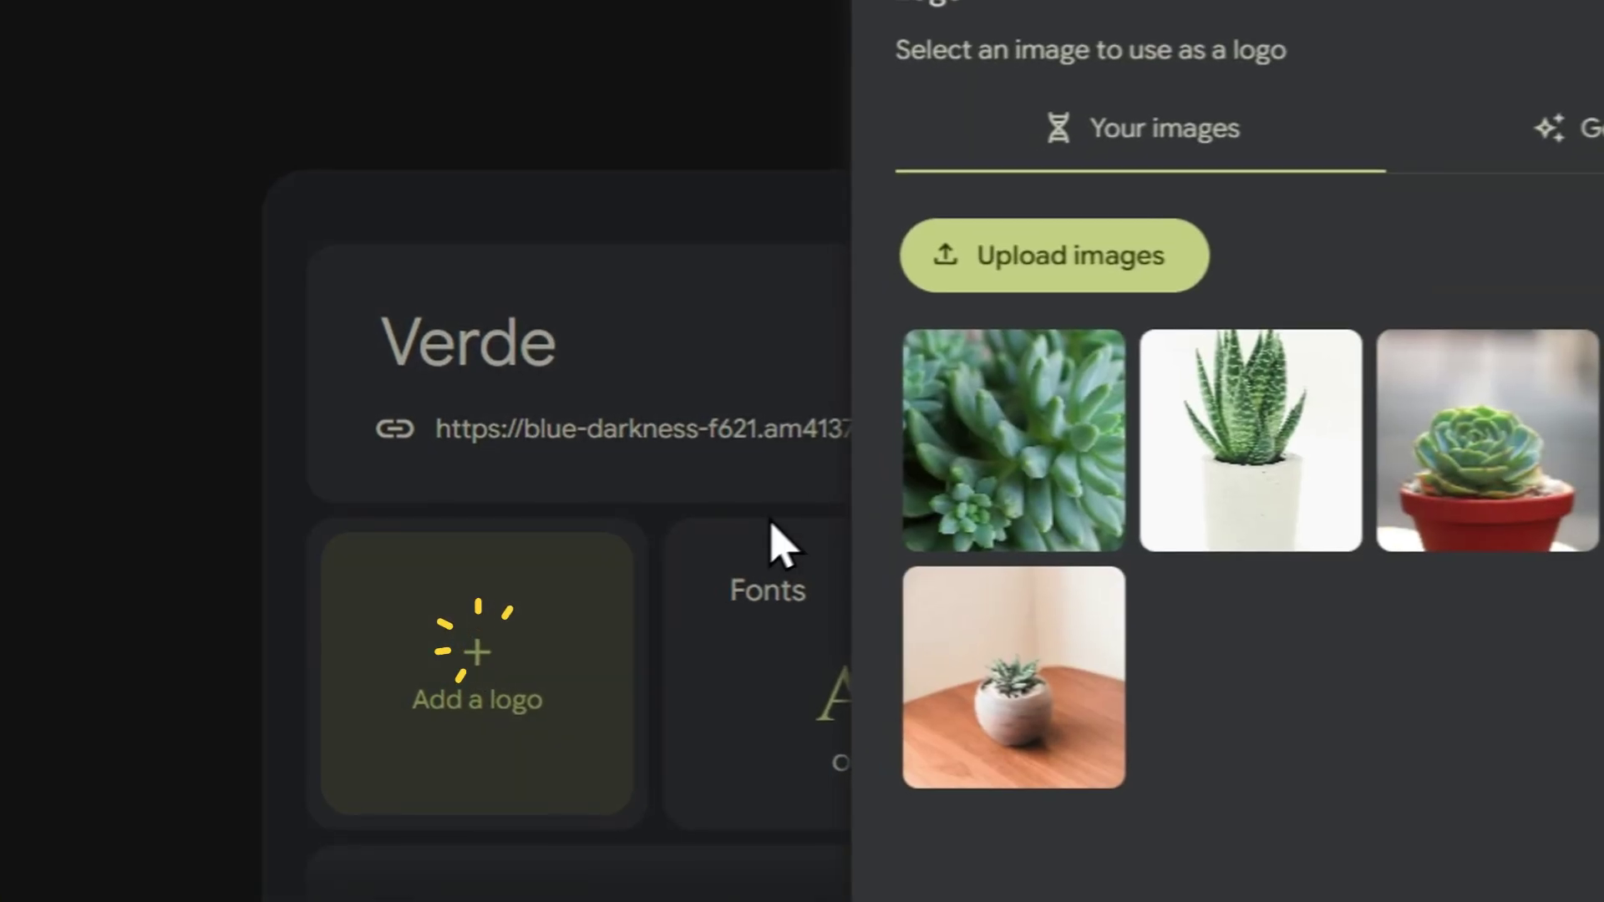
{"action": "left_click", "coordinate": [1113, 252]}
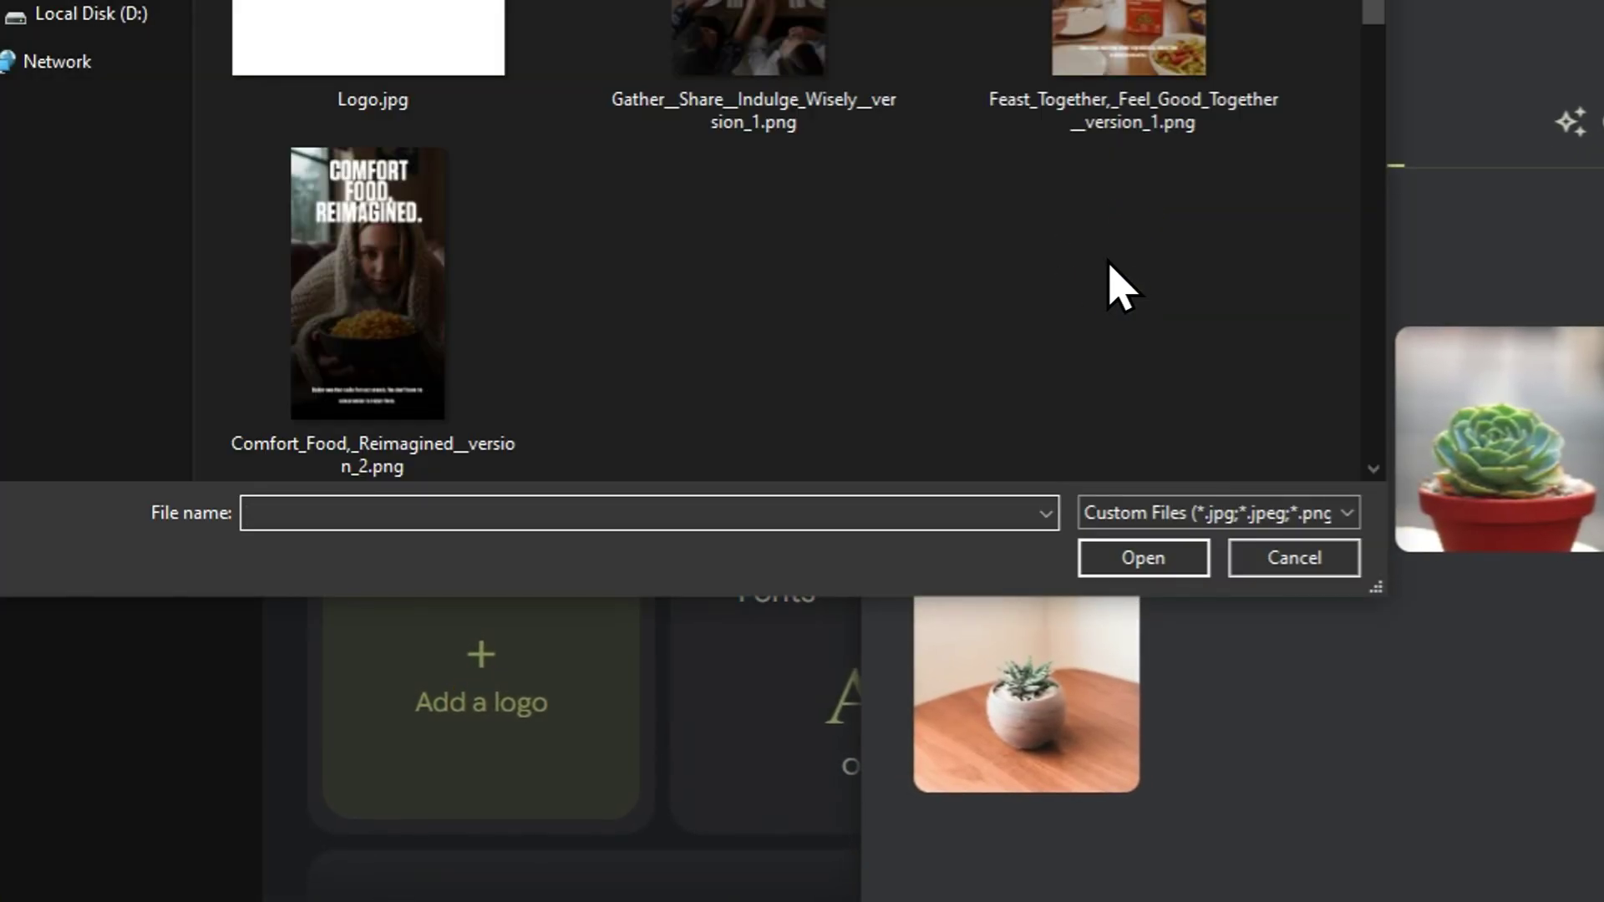
{"action": "left_click", "coordinate": [425, 42]}
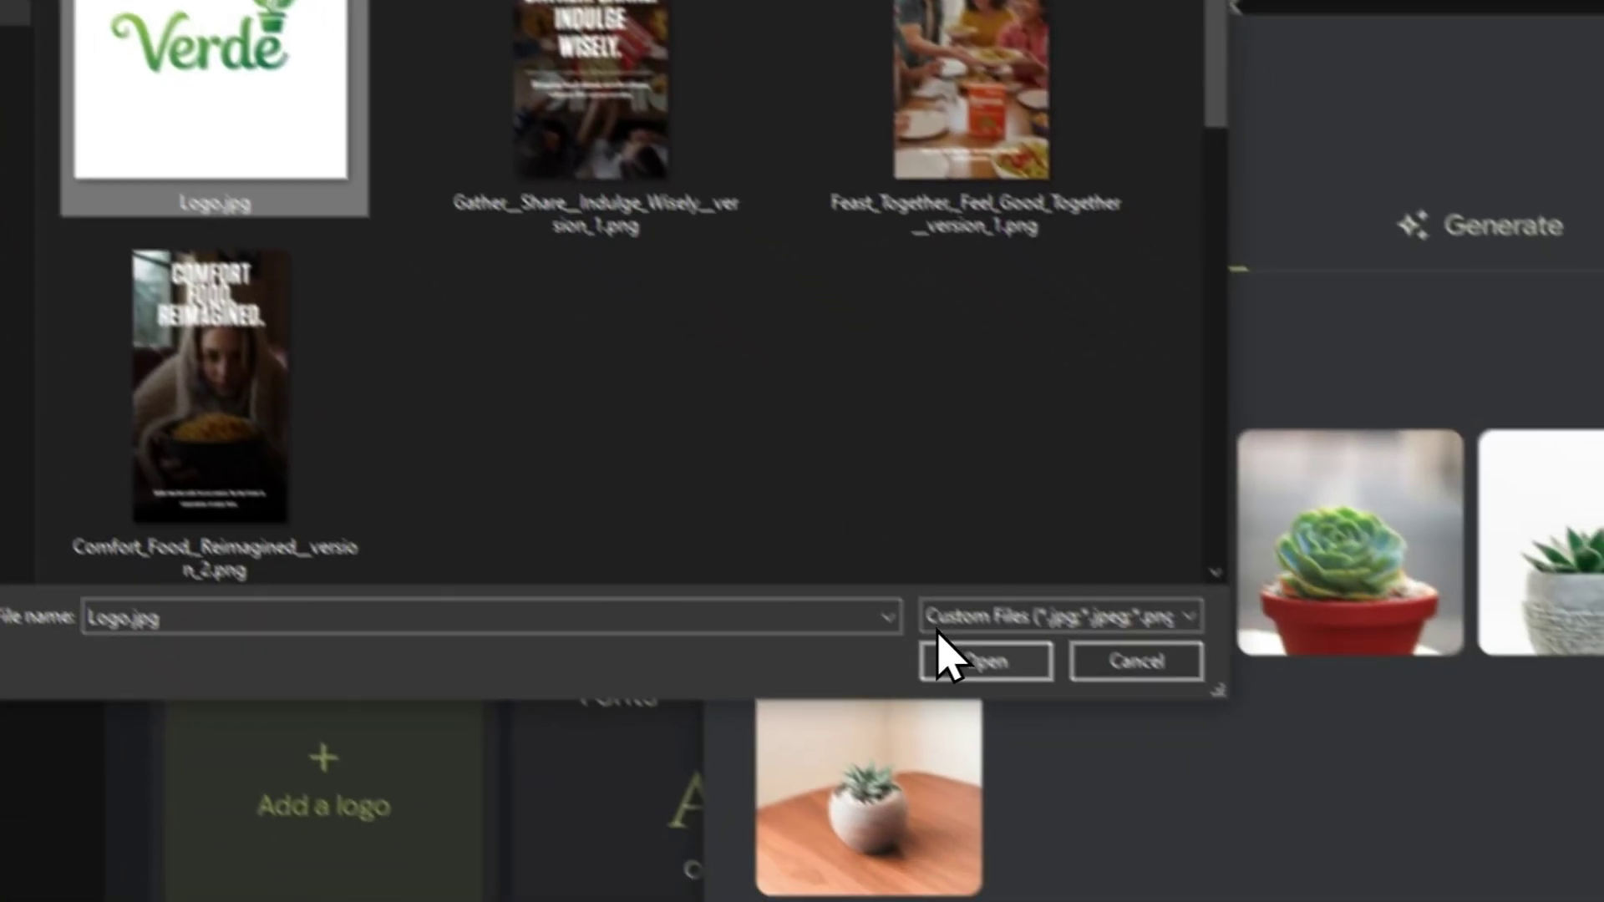
{"action": "left_click", "coordinate": [1131, 572]}
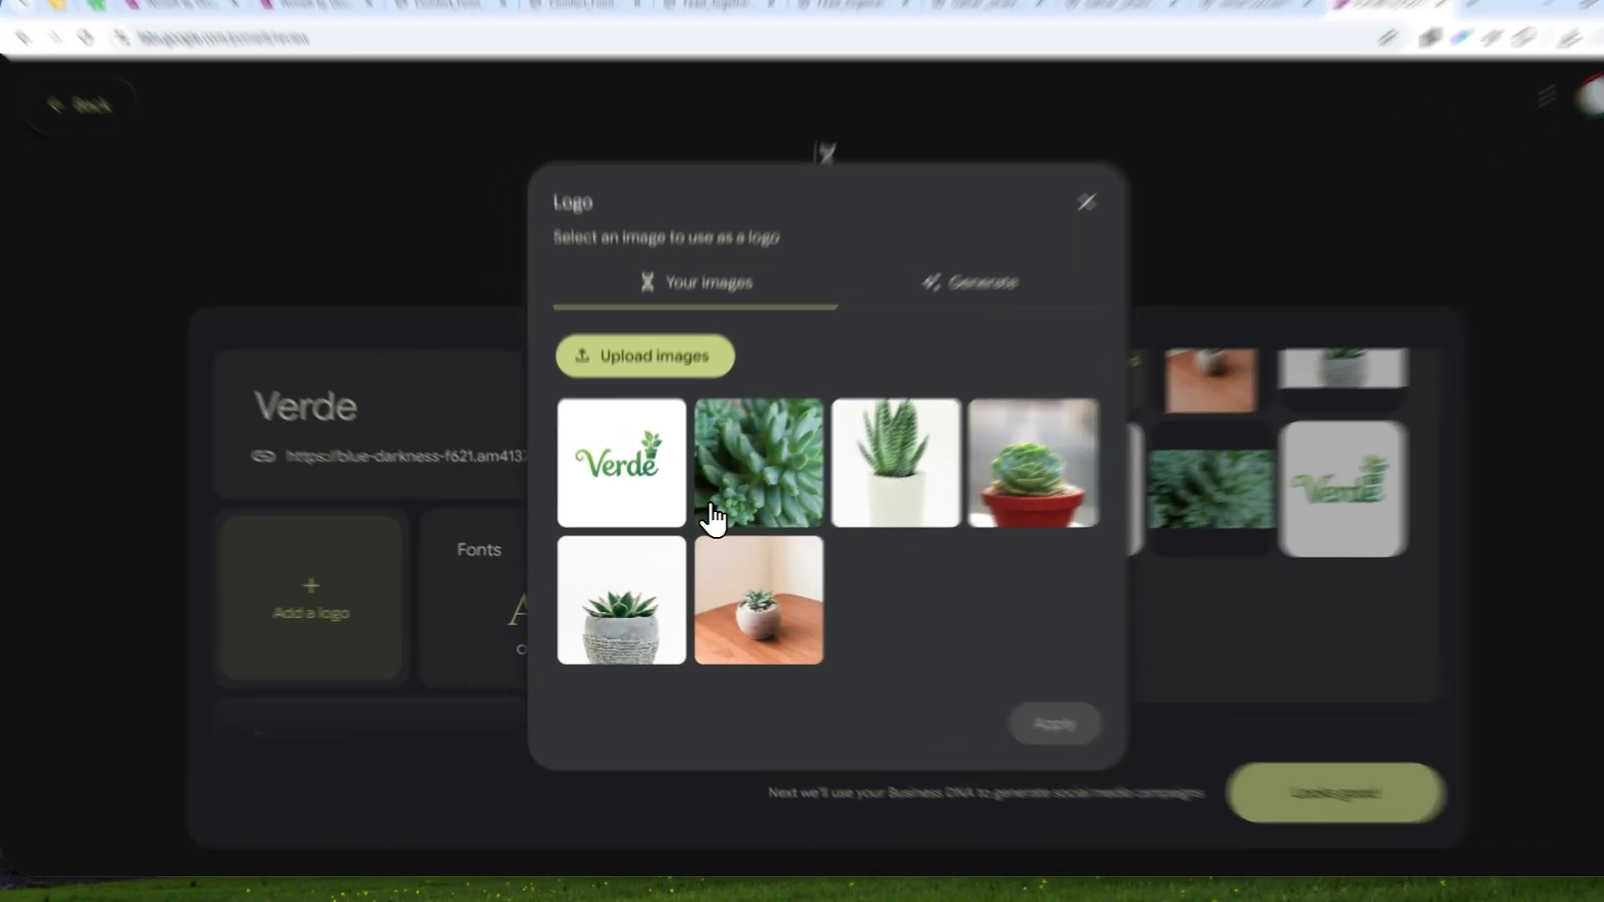
{"action": "left_click", "coordinate": [631, 486]}
{"action": "left_click", "coordinate": [1340, 798]}
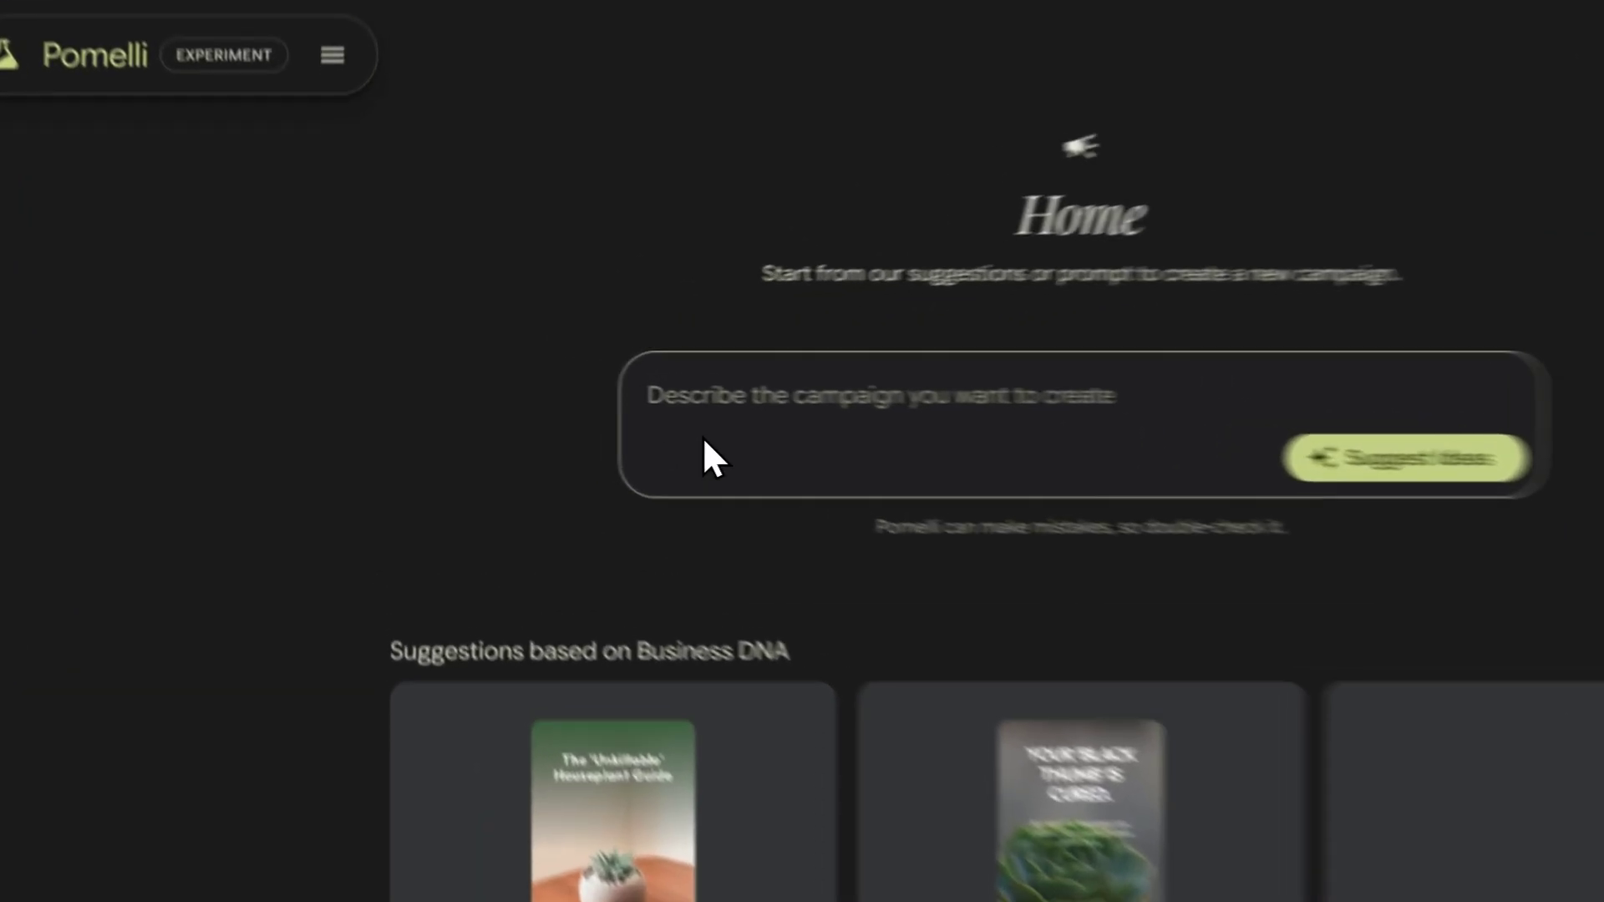
{"action": "left_click", "coordinate": [590, 396]}
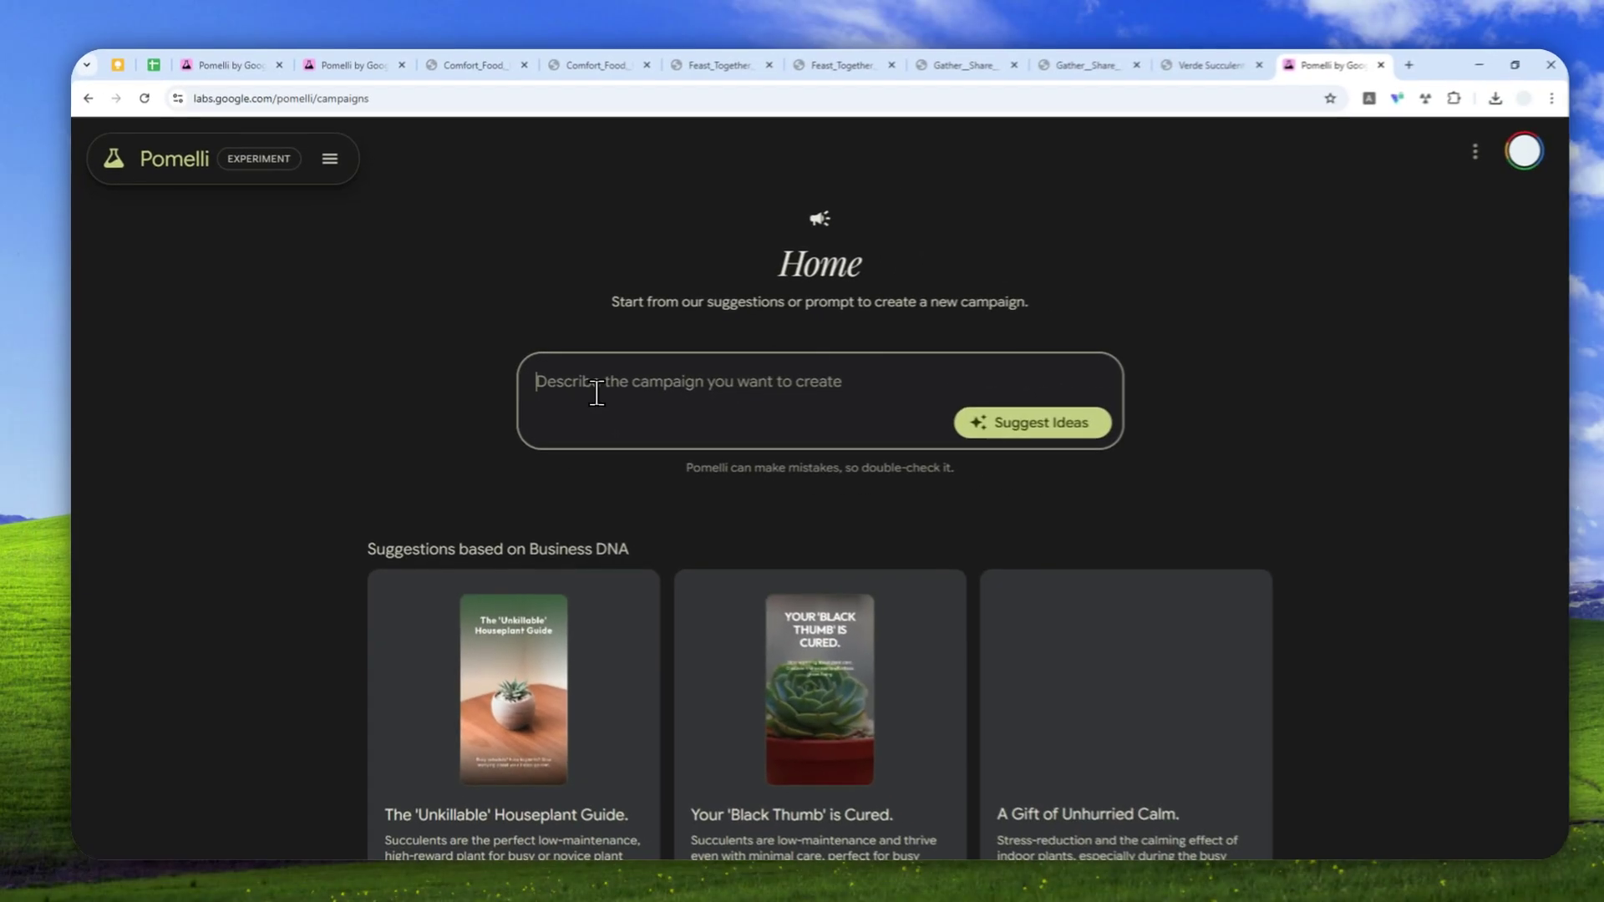
{"action": "scroll", "coordinate": [935, 501], "scroll_direction": "down", "scroll_amount": 2}
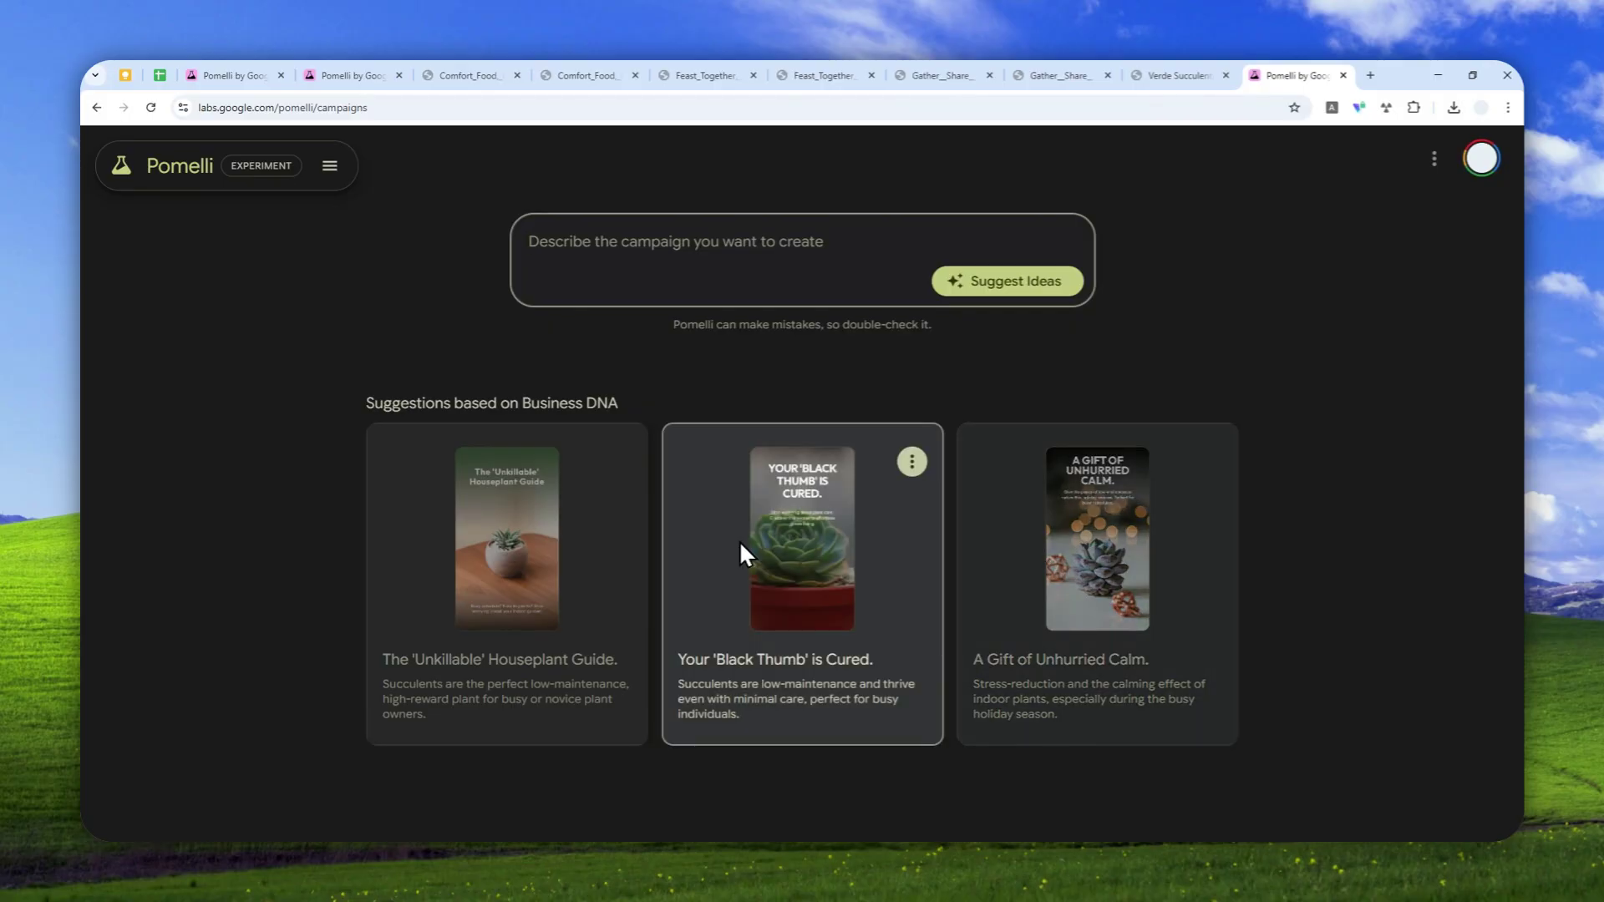
{"action": "scroll", "coordinate": [625, 547], "scroll_direction": "up", "scroll_amount": 2}
{"action": "left_click", "coordinate": [577, 386]}
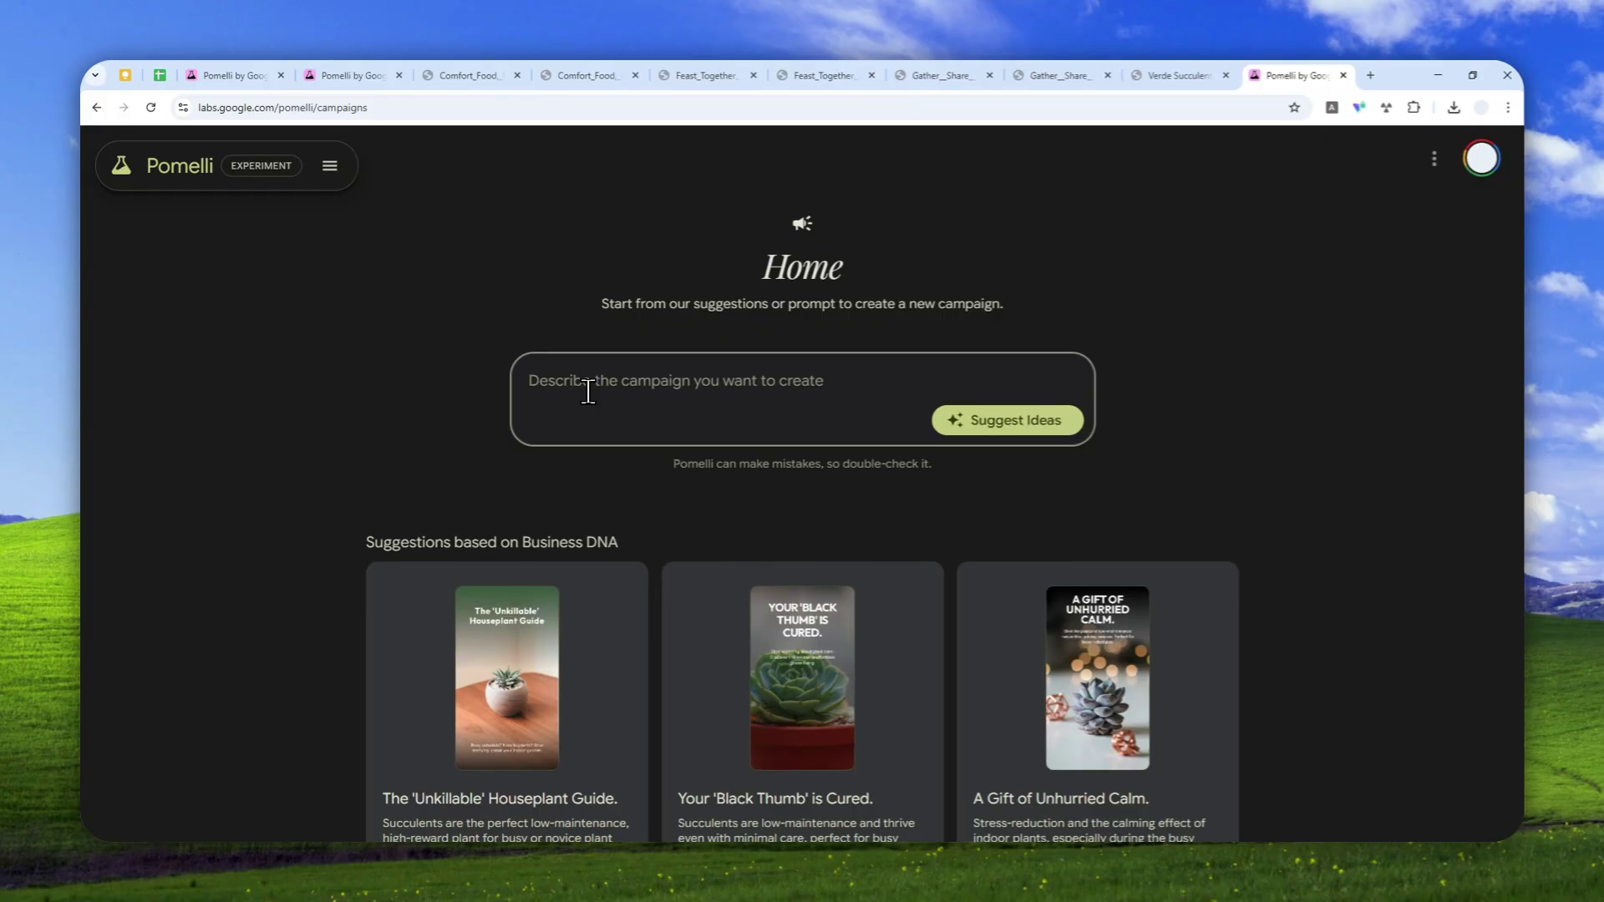
Paste the 25%-off-before-December-25th campaign prompt and generate campaign ideas.
{"action": "type", "text": "Generate a campaign telling my audience that my business have a 25% discount for any purchase before December 25th"}
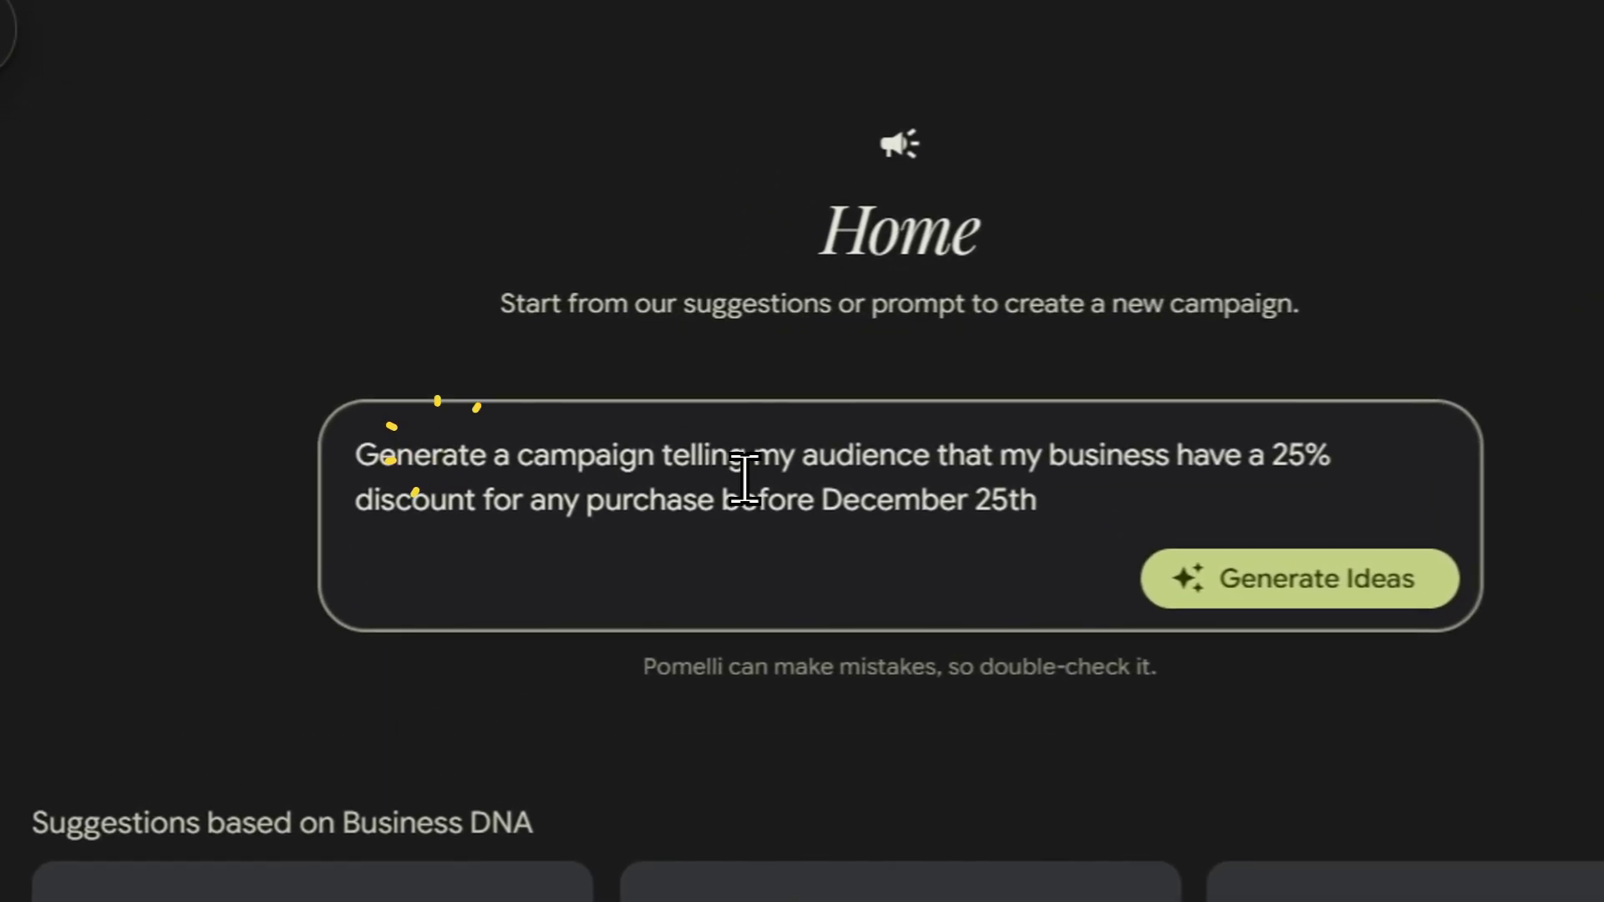
{"action": "left_click", "coordinate": [706, 380]}
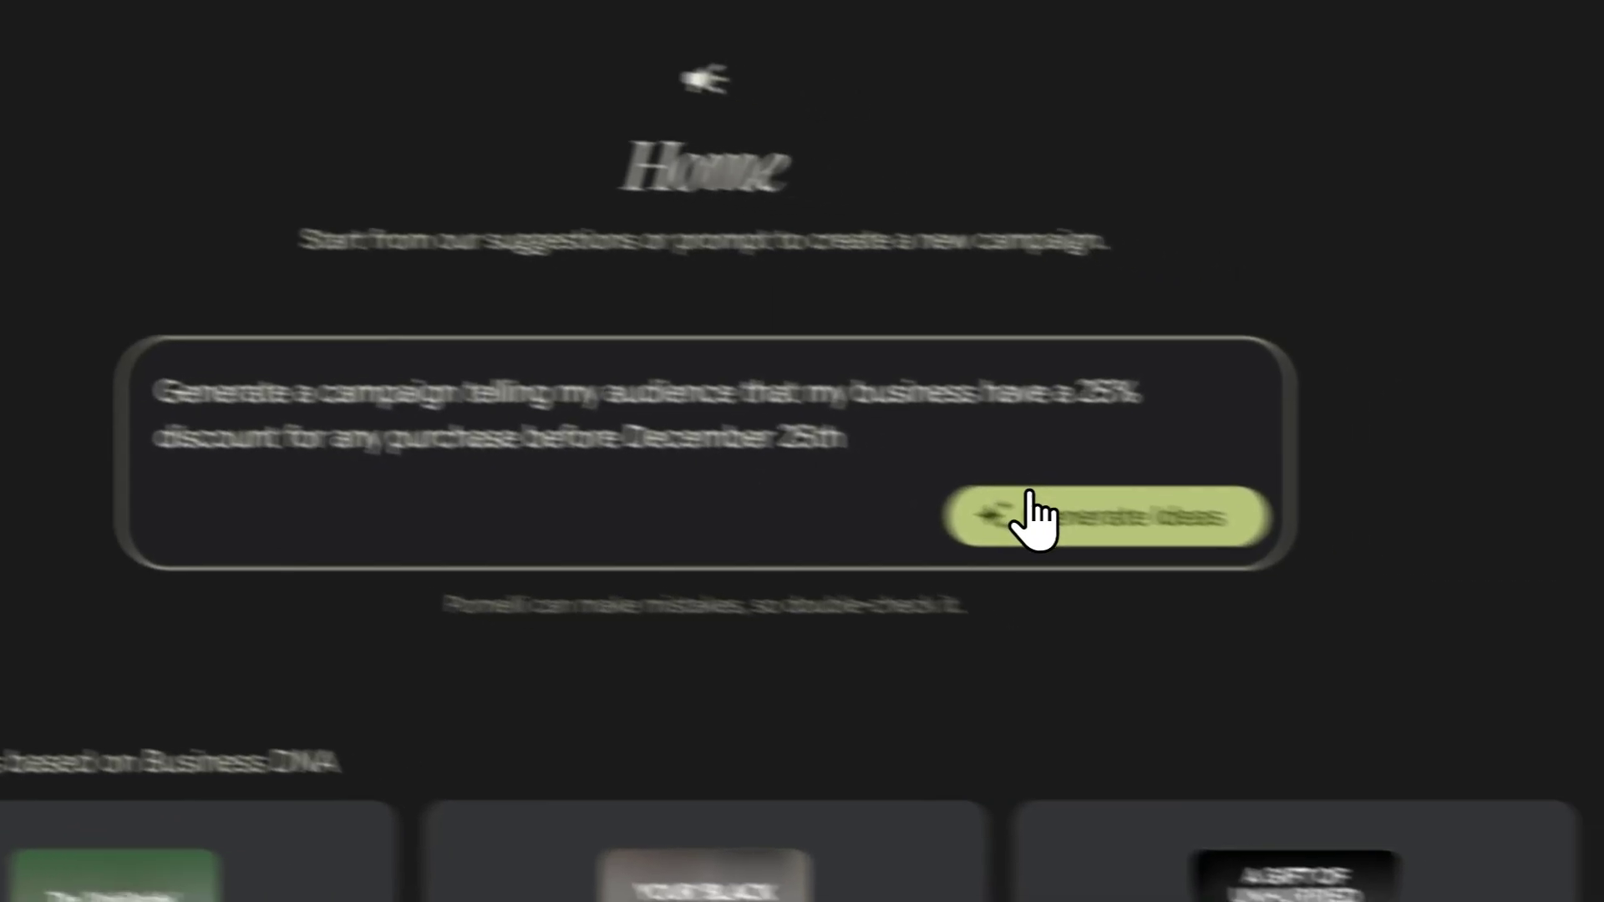
{"action": "left_click", "coordinate": [1078, 516]}
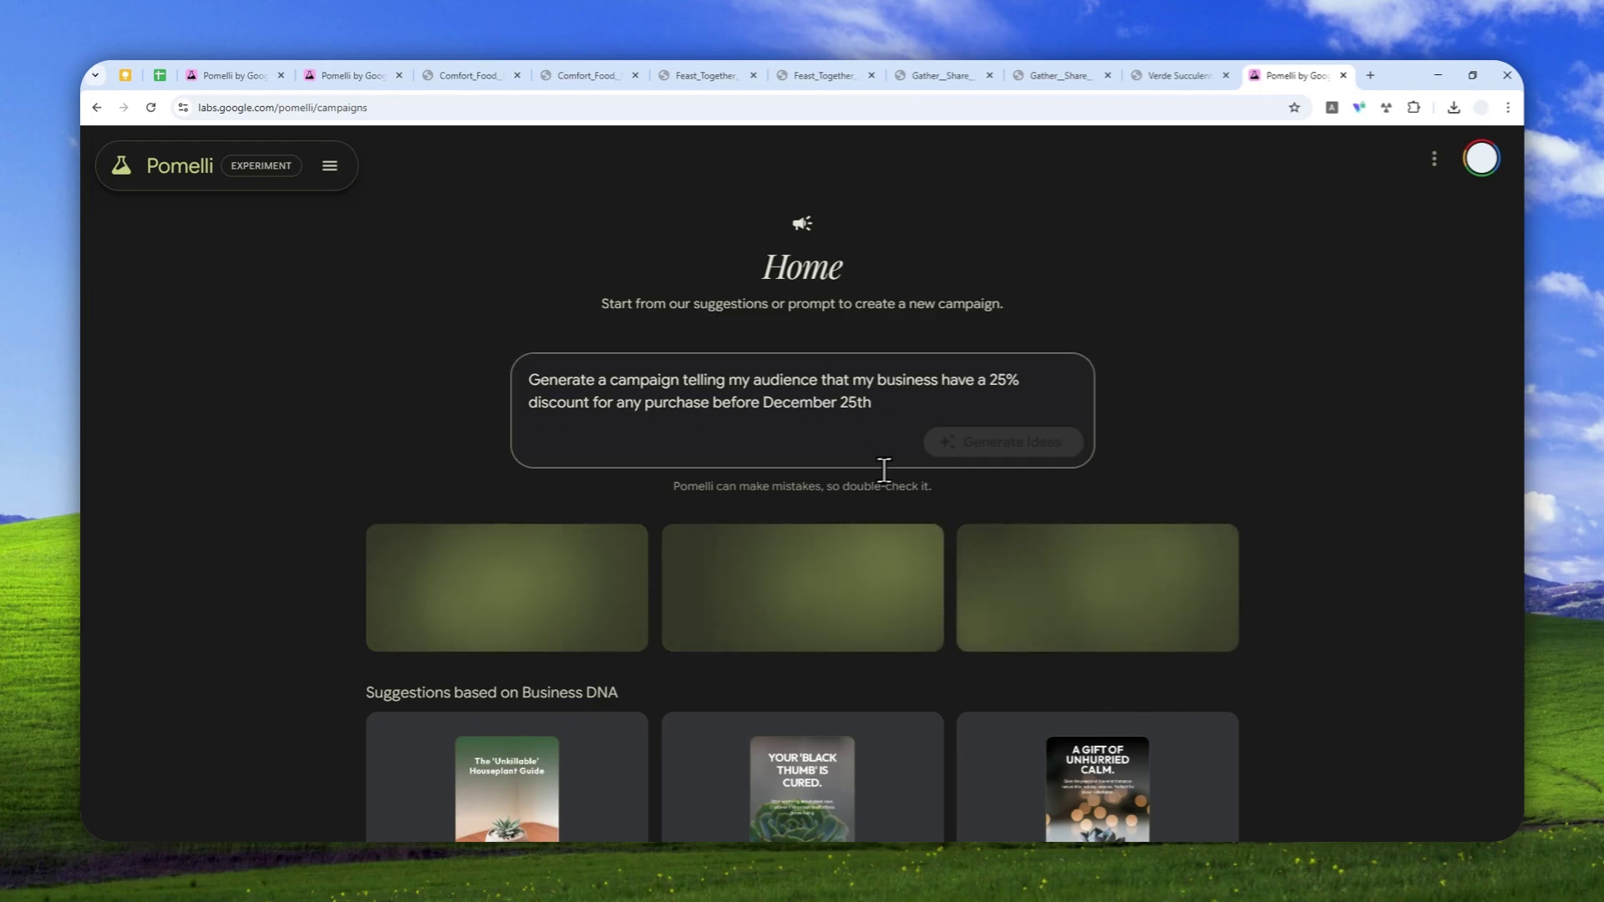
{"action": "left_click", "coordinate": [926, 406]}
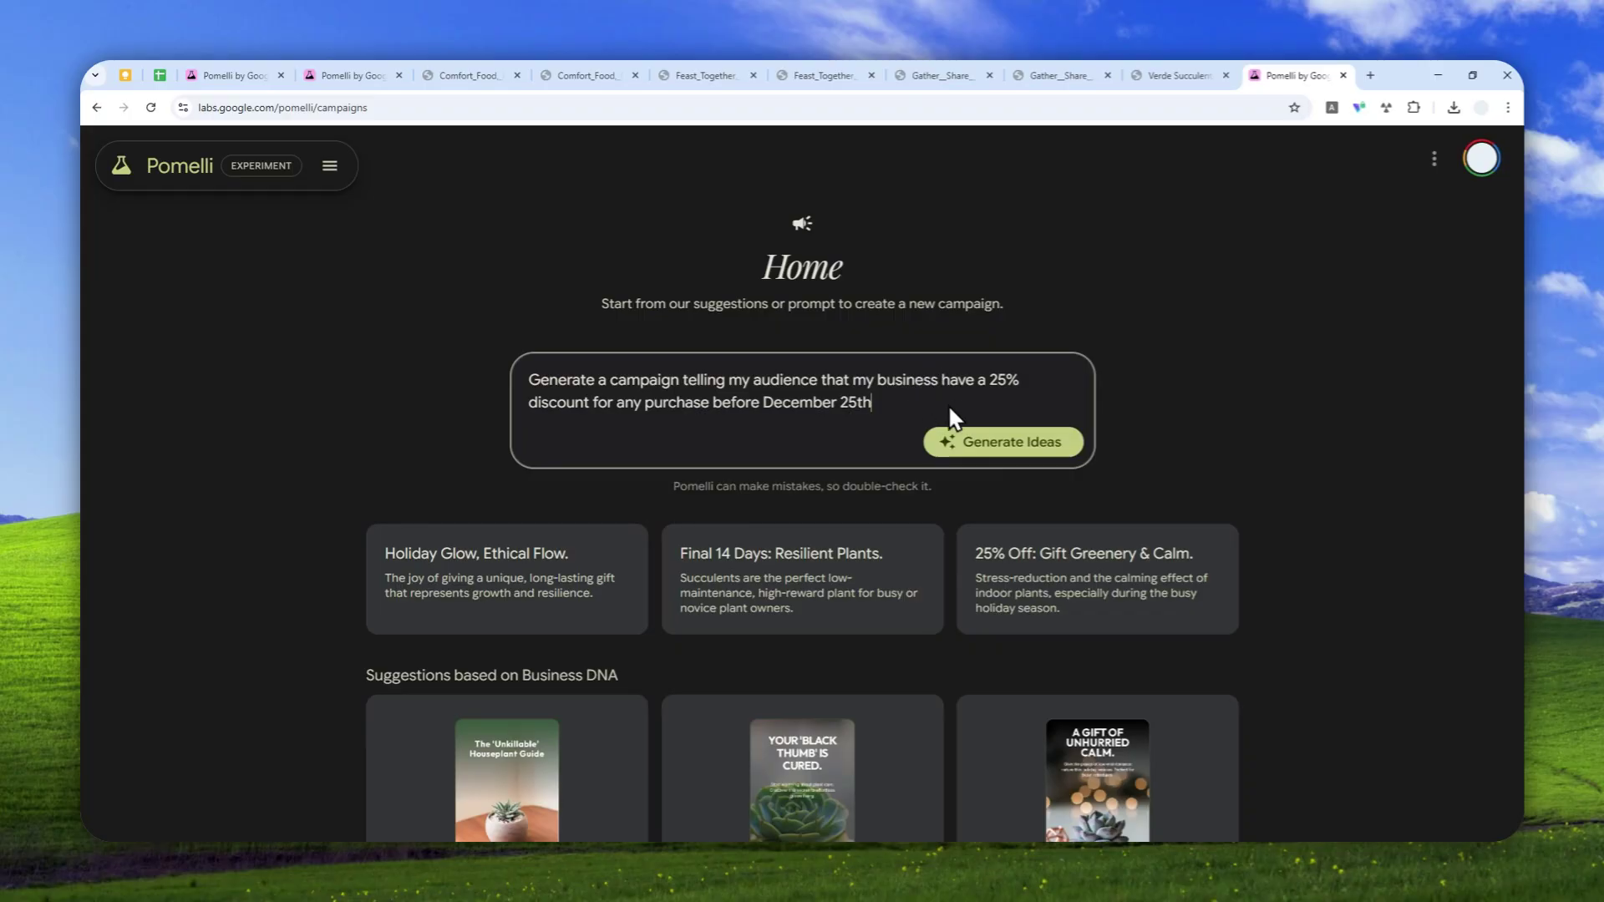
Open the '25% Off: Gift Greenery & Calm' idea and review its four generated creatives.
{"action": "left_click", "coordinate": [999, 442]}
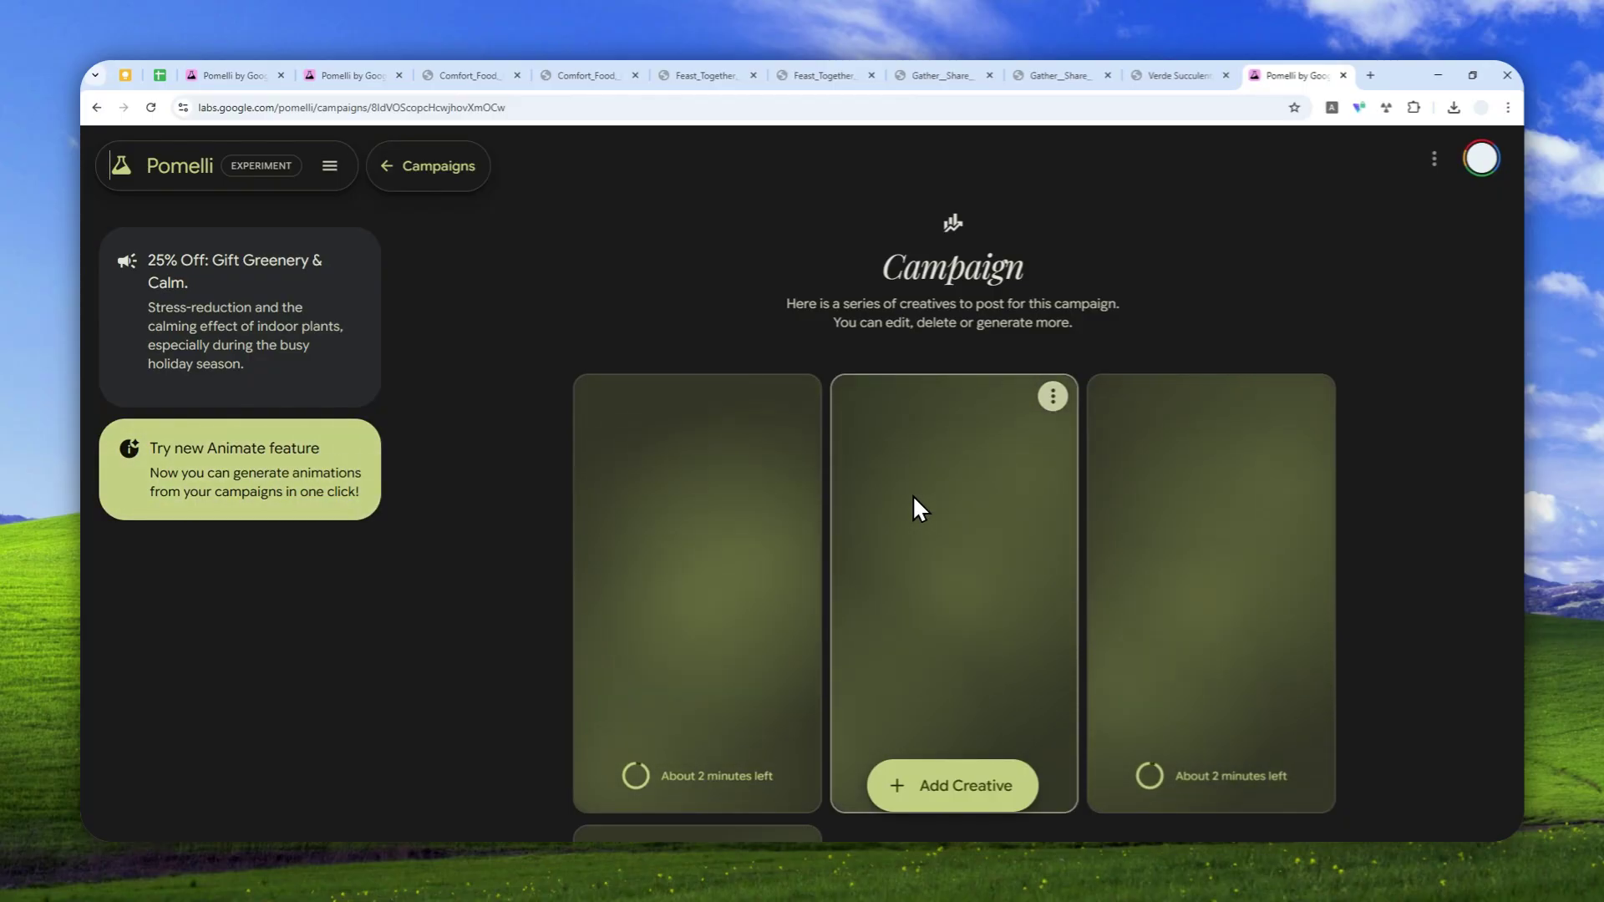
{"action": "left_click", "coordinate": [786, 815]}
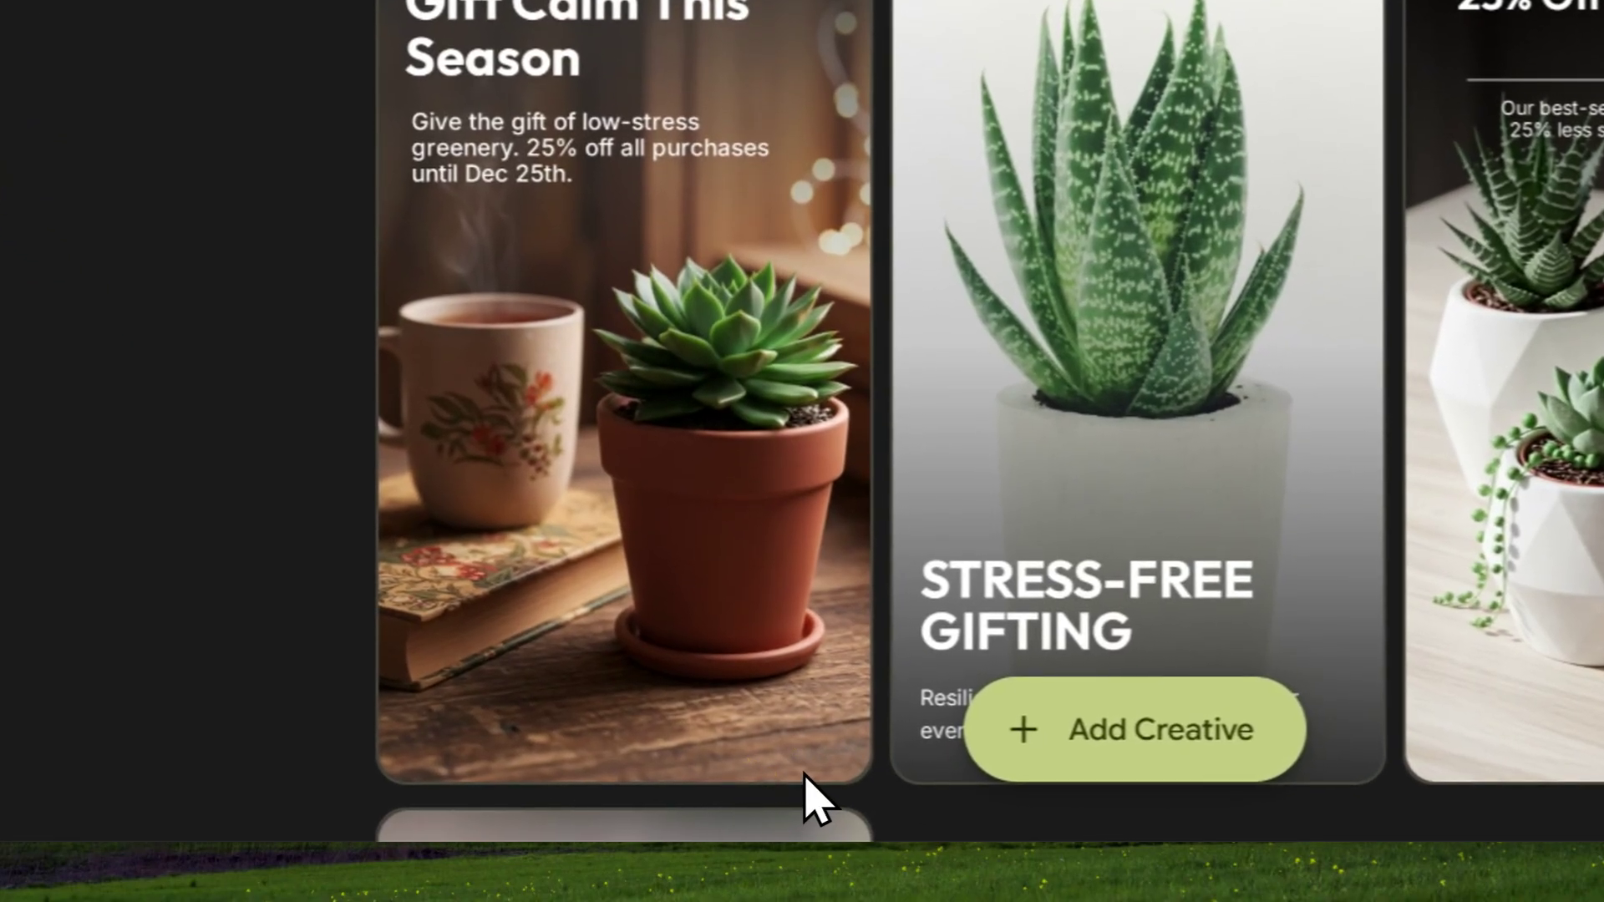
{"action": "scroll", "coordinate": [960, 418], "scroll_direction": "down", "scroll_amount": 4}
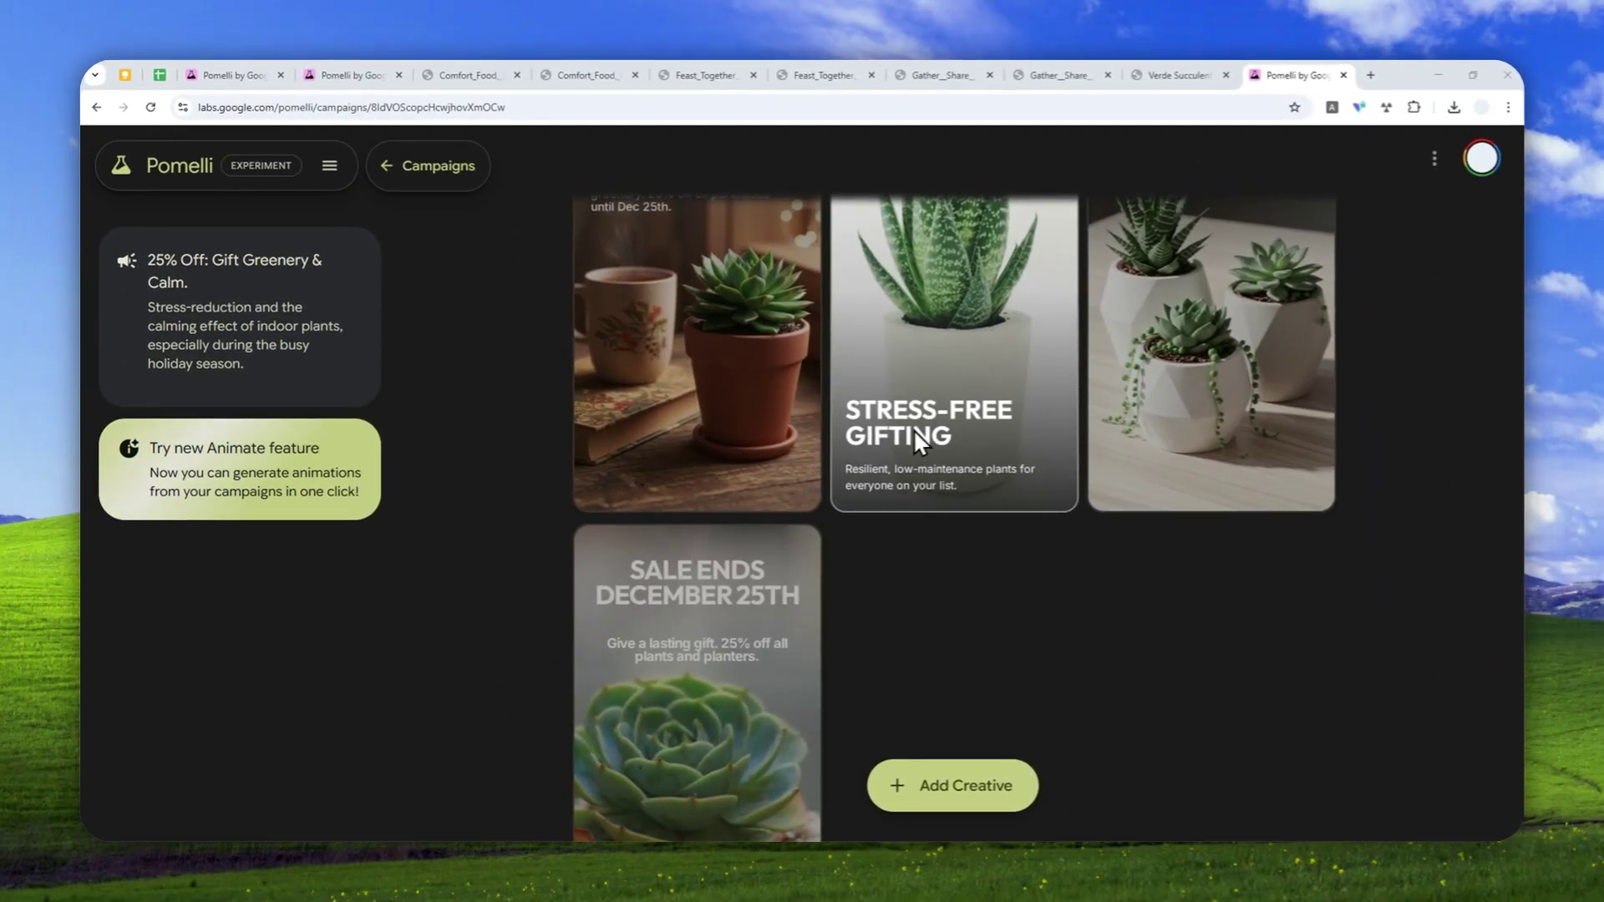
{"action": "scroll", "coordinate": [712, 526], "scroll_direction": "down", "scroll_amount": 3}
{"action": "scroll", "coordinate": [986, 447], "scroll_direction": "up", "scroll_amount": 5}
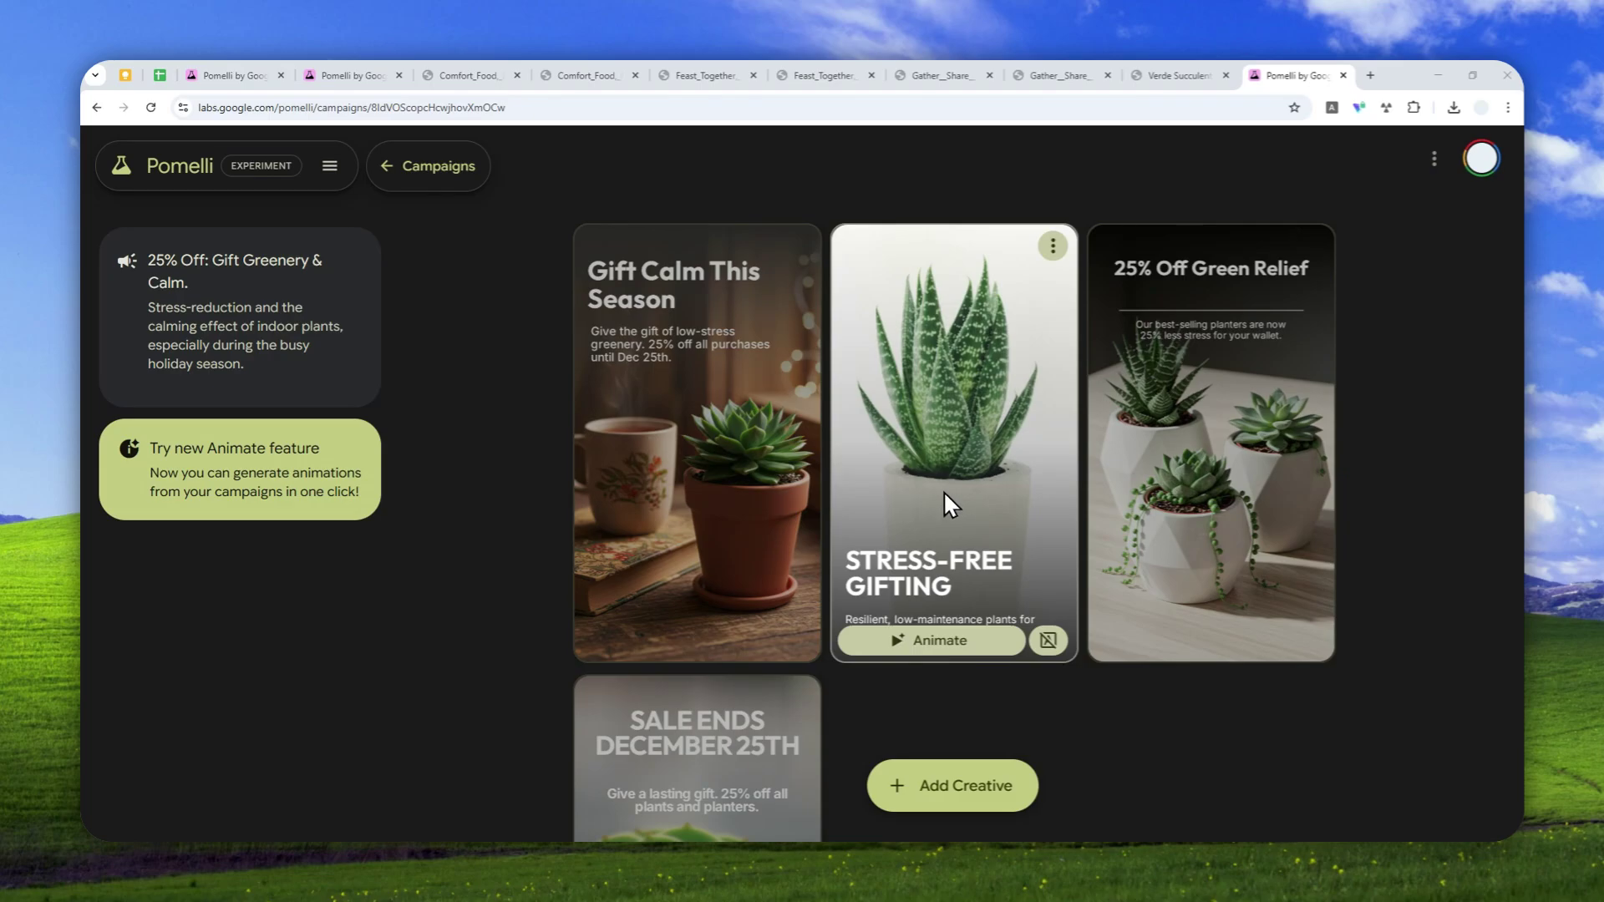
{"action": "scroll", "coordinate": [718, 434], "scroll_direction": "down", "scroll_amount": 3}
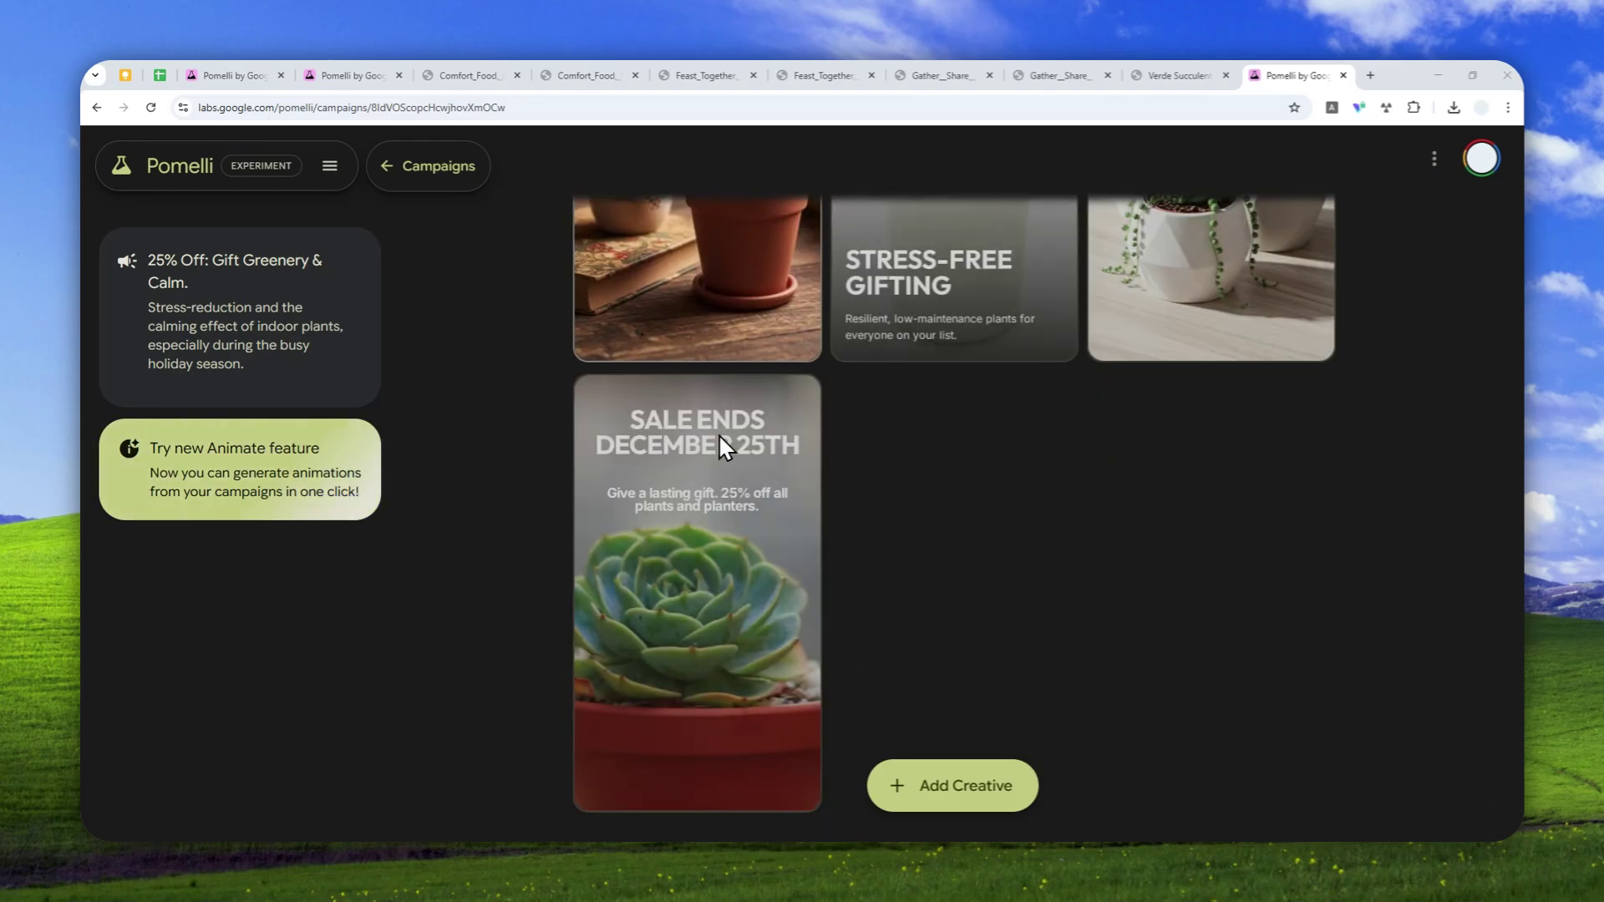
{"action": "scroll", "coordinate": [1120, 510], "scroll_direction": "up", "scroll_amount": 5}
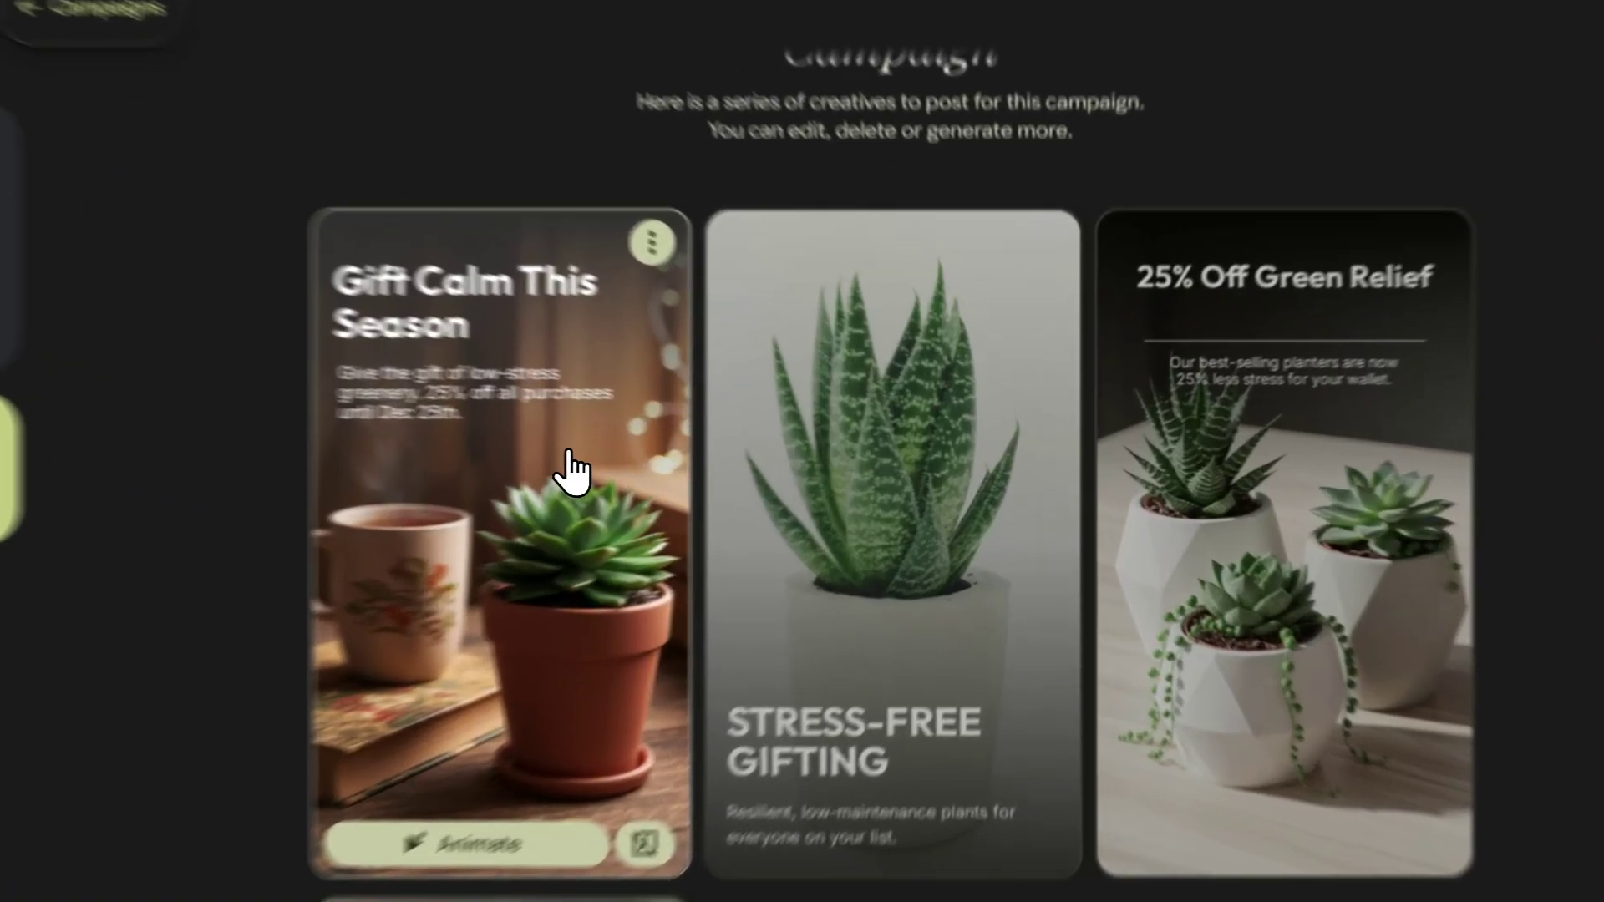
Open the 'Gift Calm This Season' creative in the editor, expanding its header and description settings.
{"action": "left_click", "coordinate": [739, 468]}
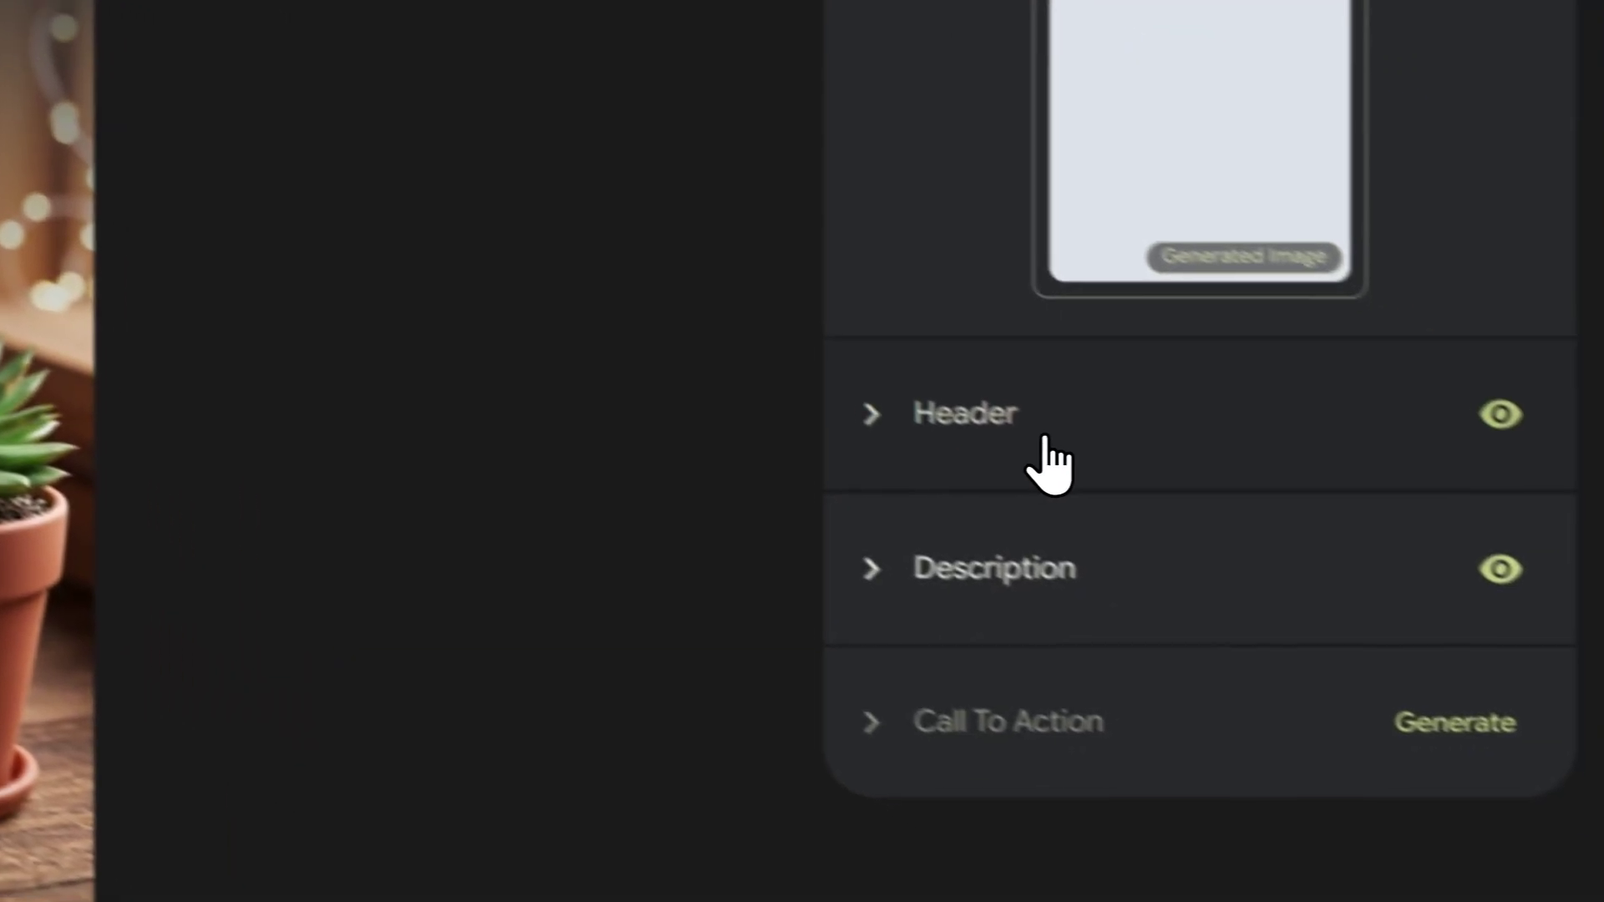
{"action": "left_click", "coordinate": [1410, 614]}
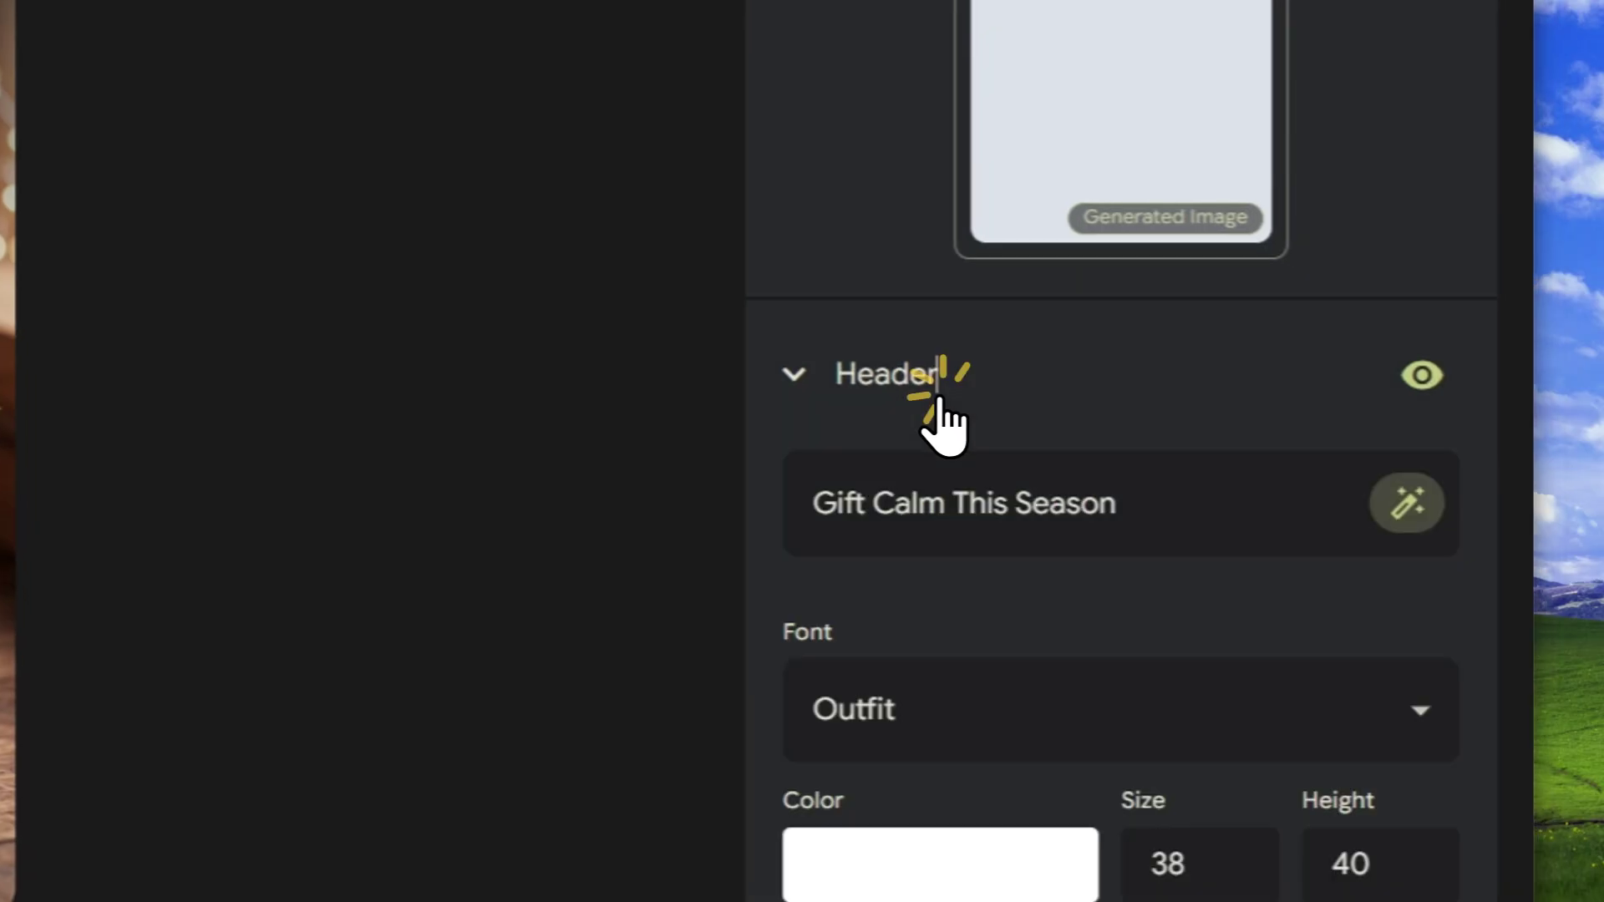
{"action": "left_click", "coordinate": [873, 766]}
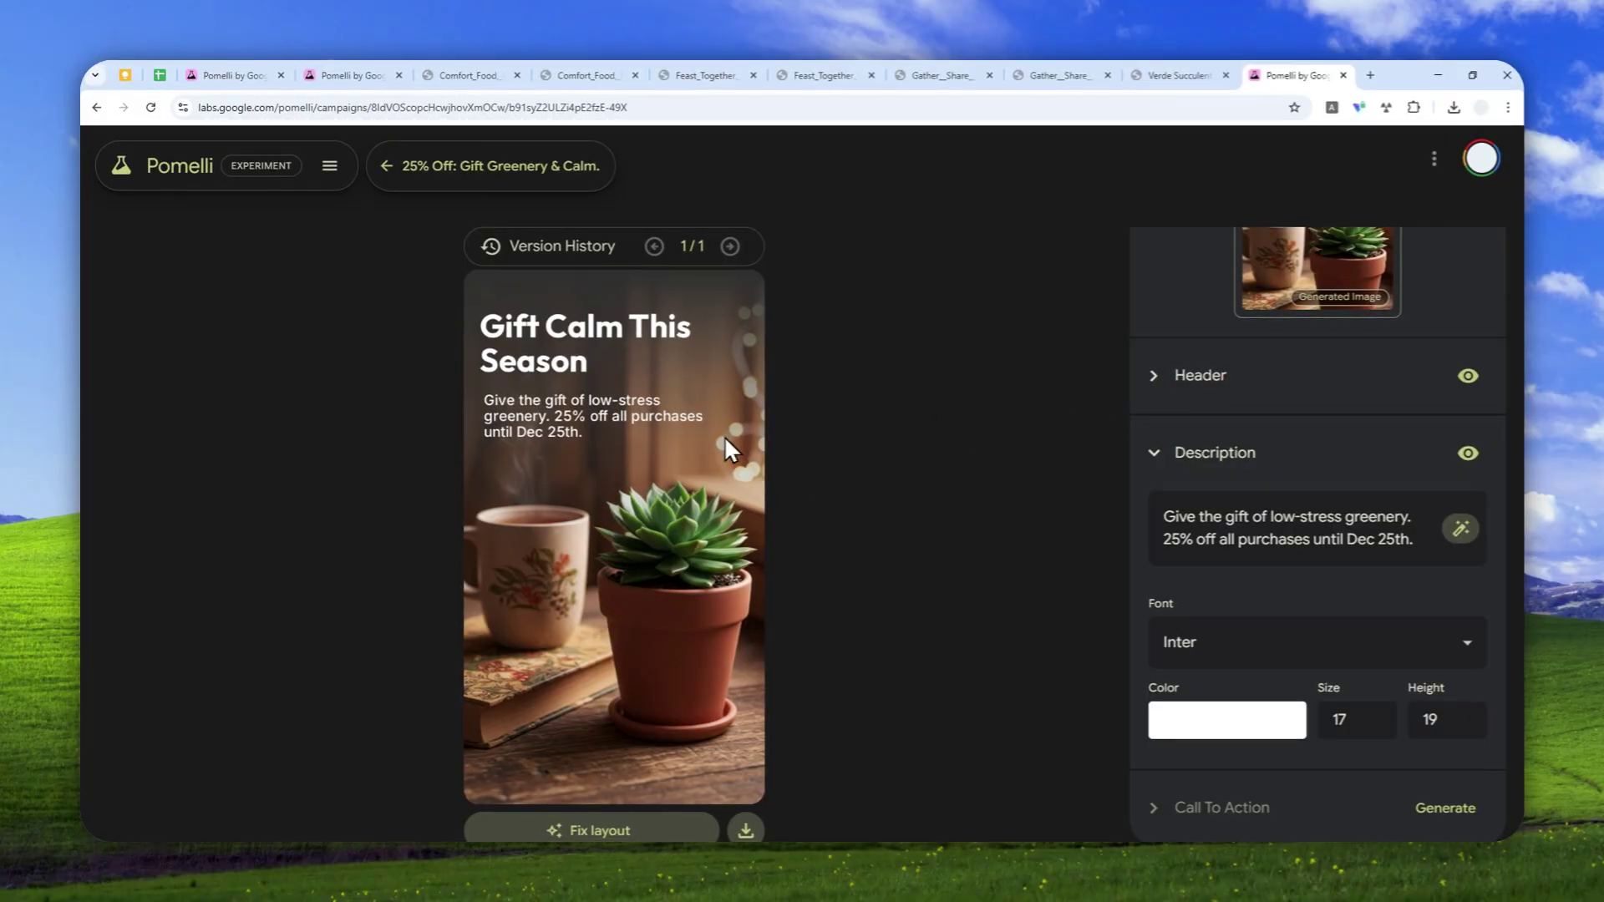
{"action": "scroll", "coordinate": [1235, 455], "scroll_direction": "up", "scroll_amount": 2}
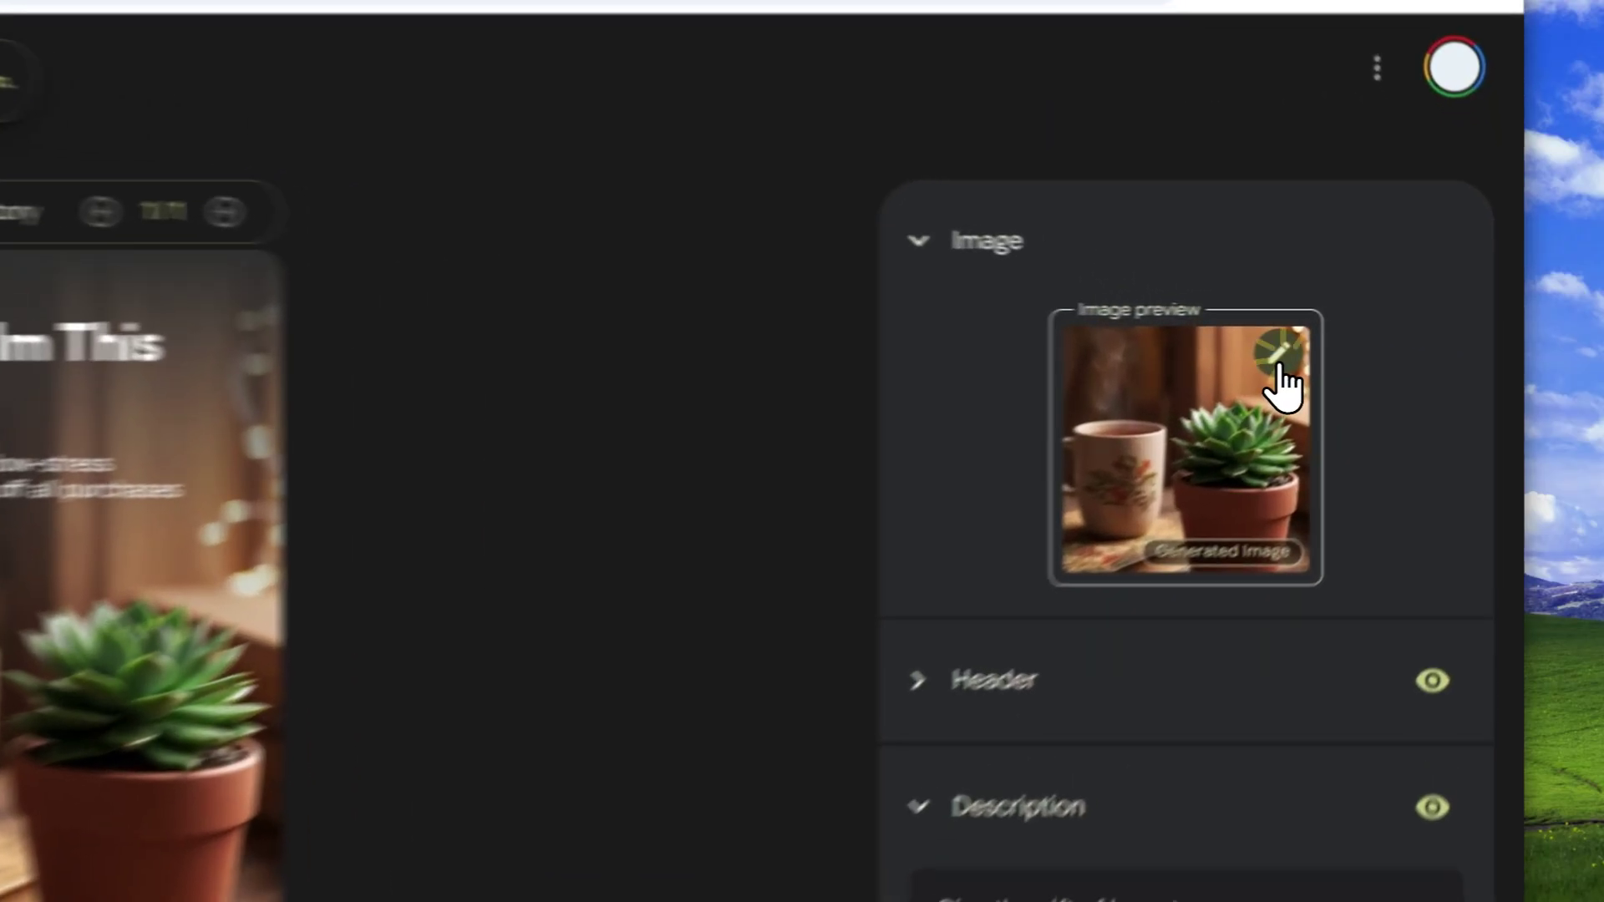
{"action": "left_click", "coordinate": [1374, 333]}
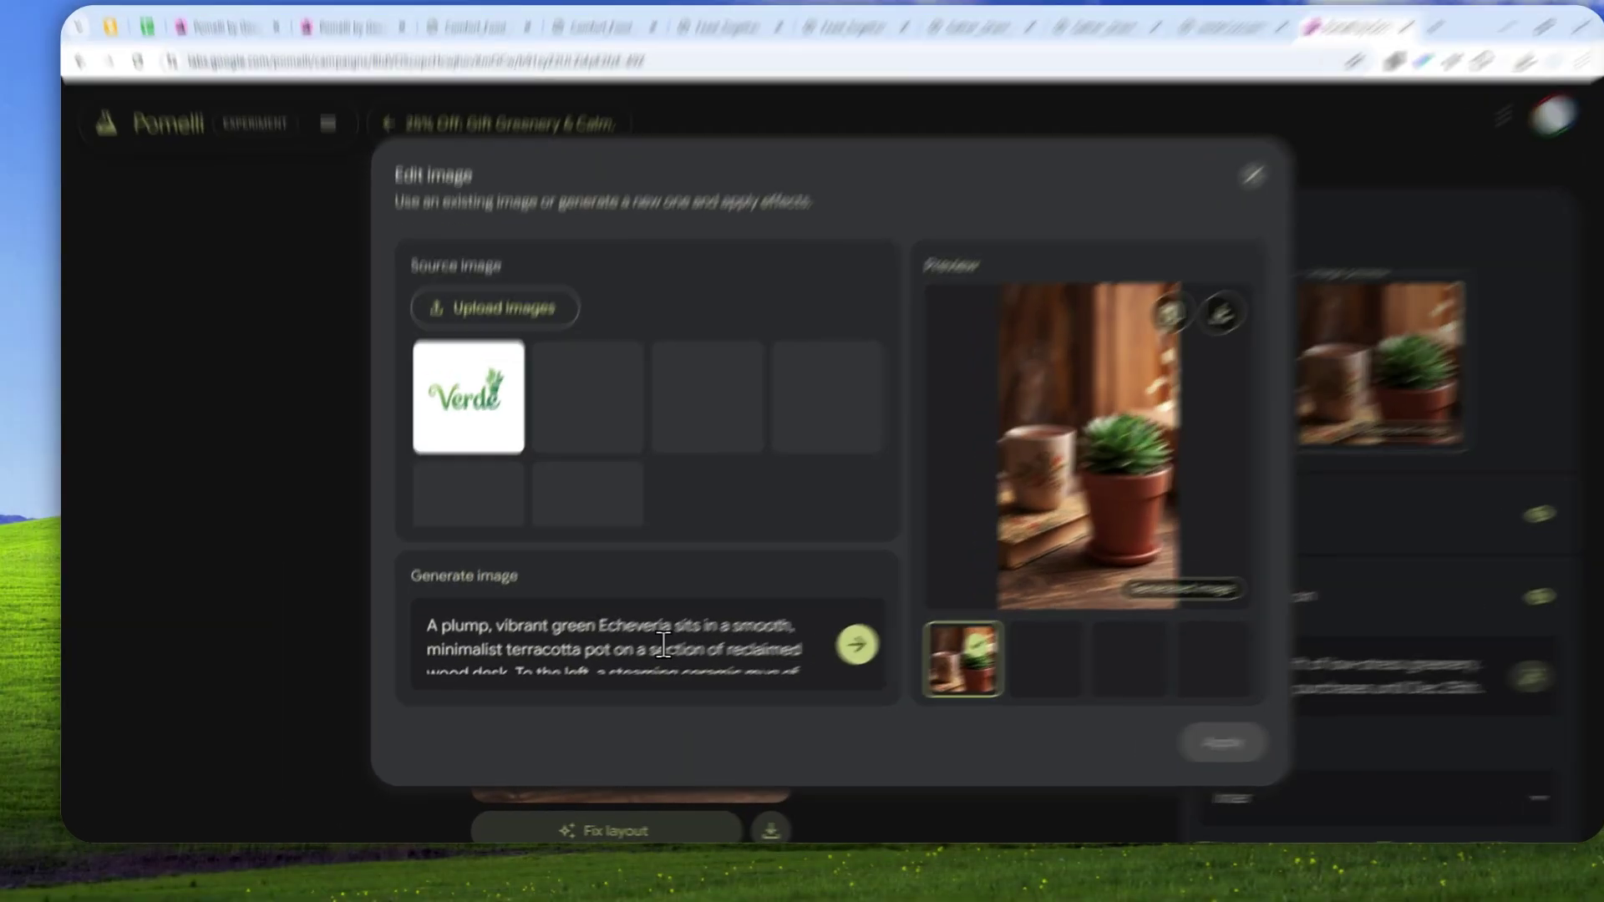
{"action": "left_click", "coordinate": [523, 638]}
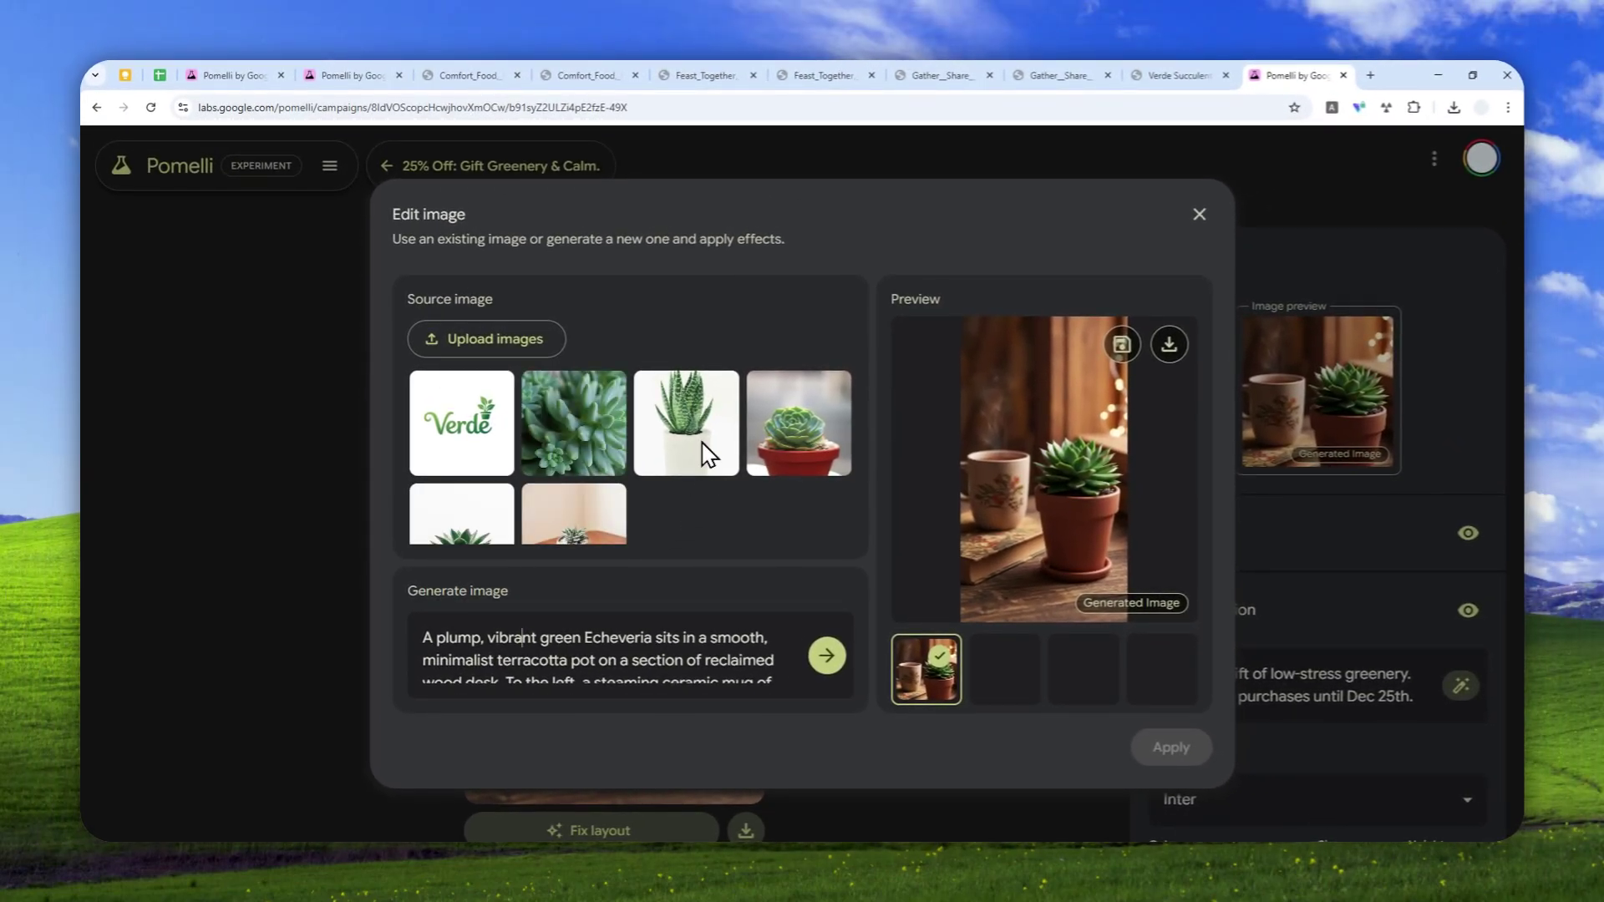
{"action": "scroll", "coordinate": [665, 421], "scroll_direction": "down", "scroll_amount": 1}
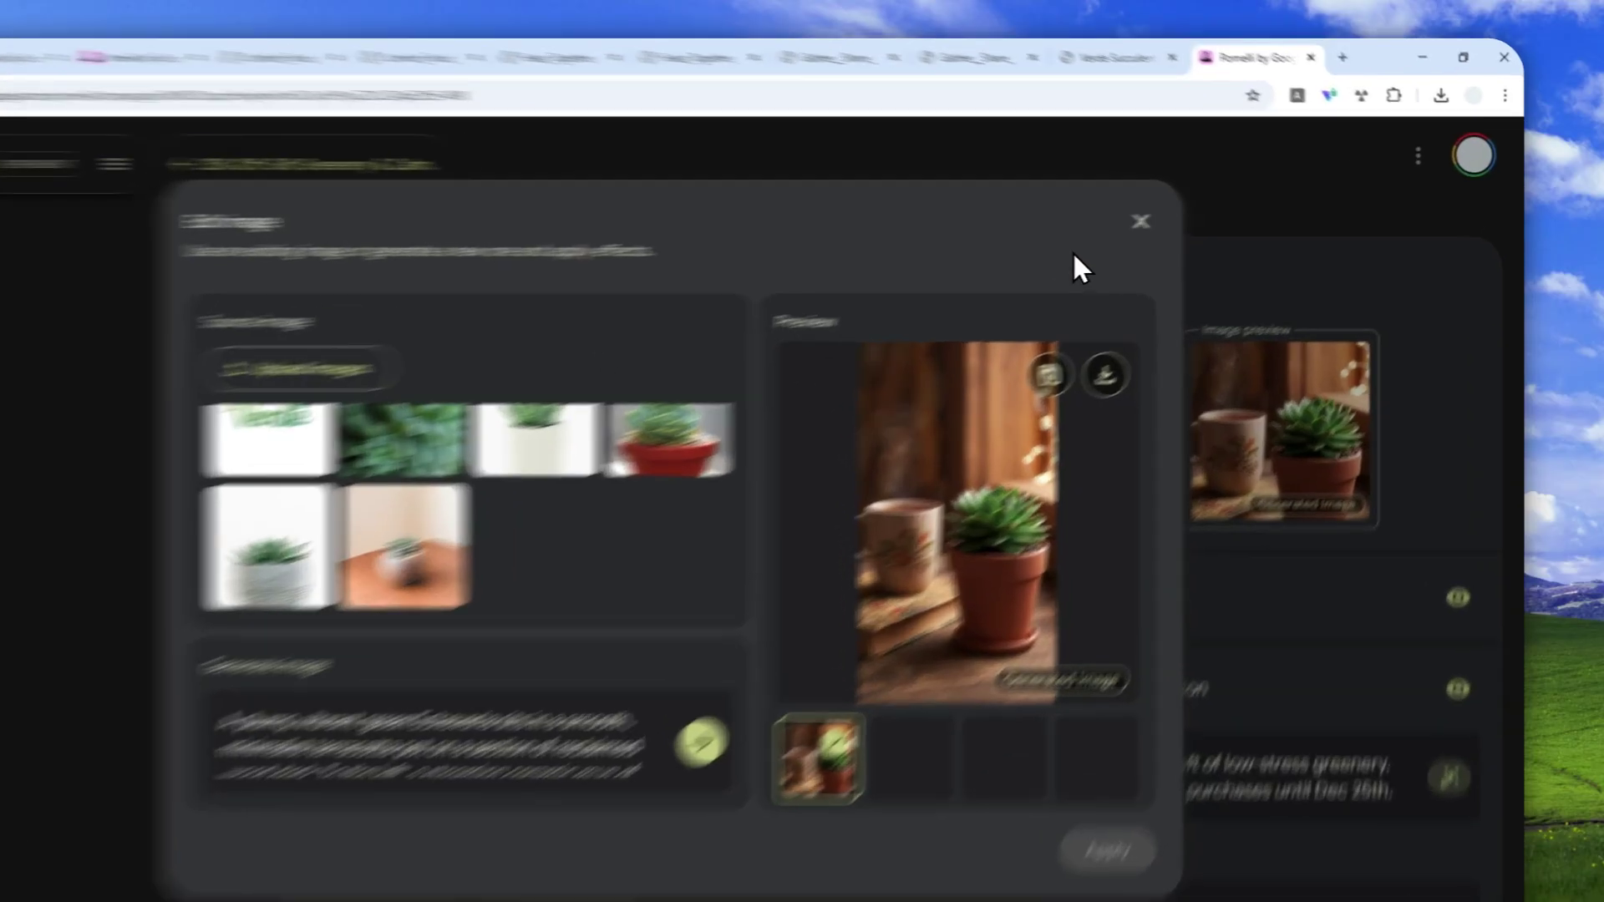
{"action": "left_click", "coordinate": [1197, 215]}
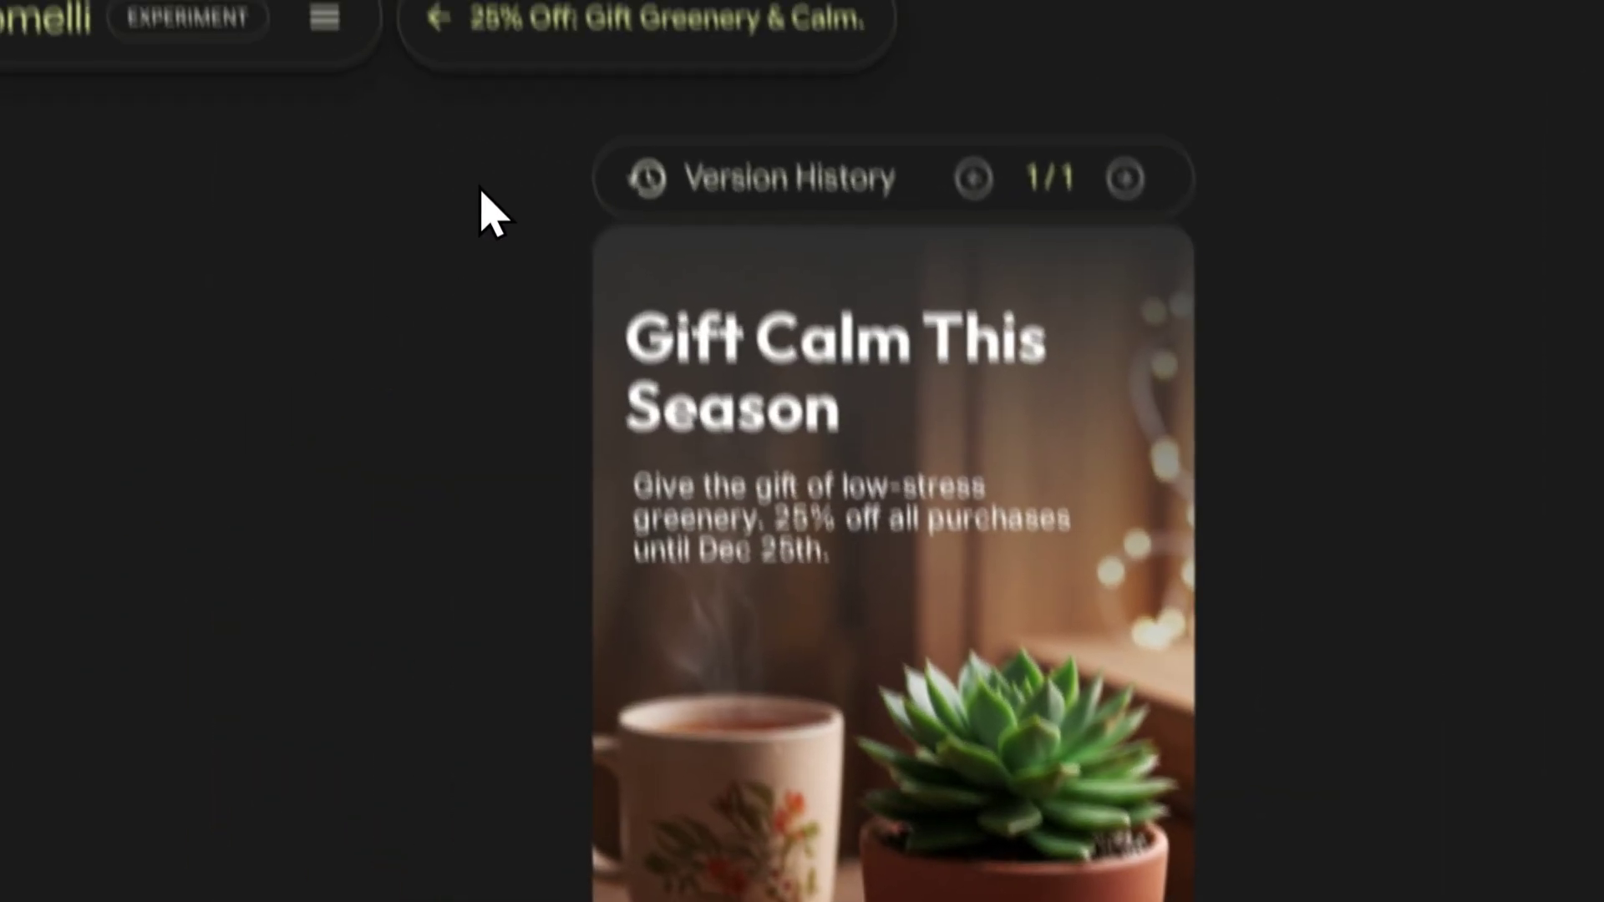
Return to the campaign and animate the 'Gift Calm This Season' card into a video.
{"action": "left_click", "coordinate": [448, 258]}
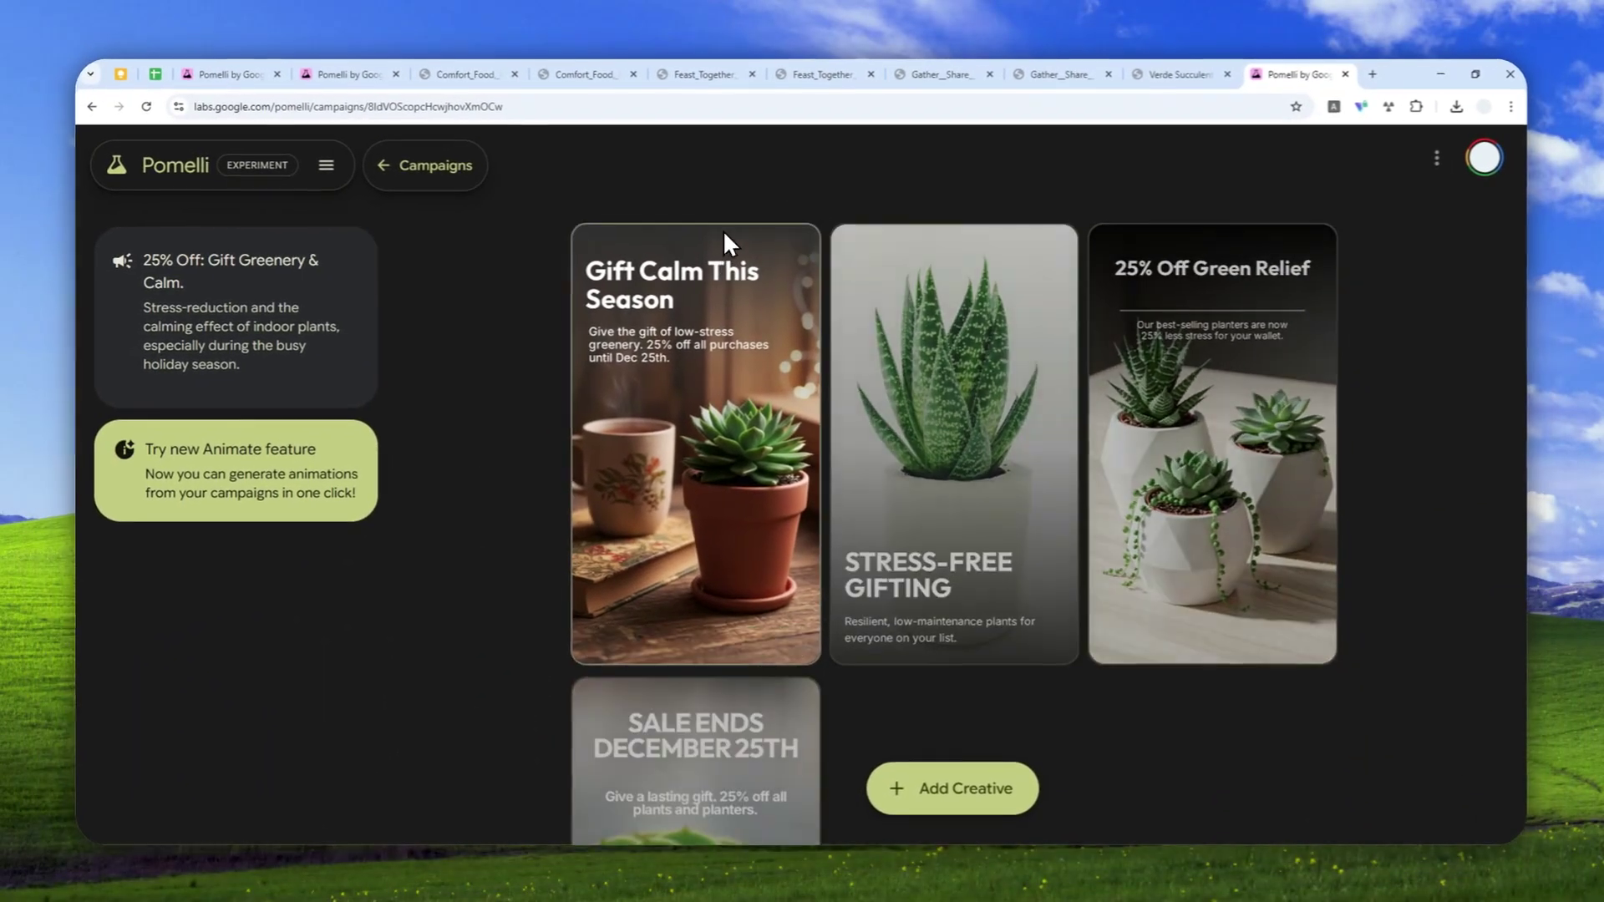
{"action": "mouse_move", "coordinate": [708, 304]}
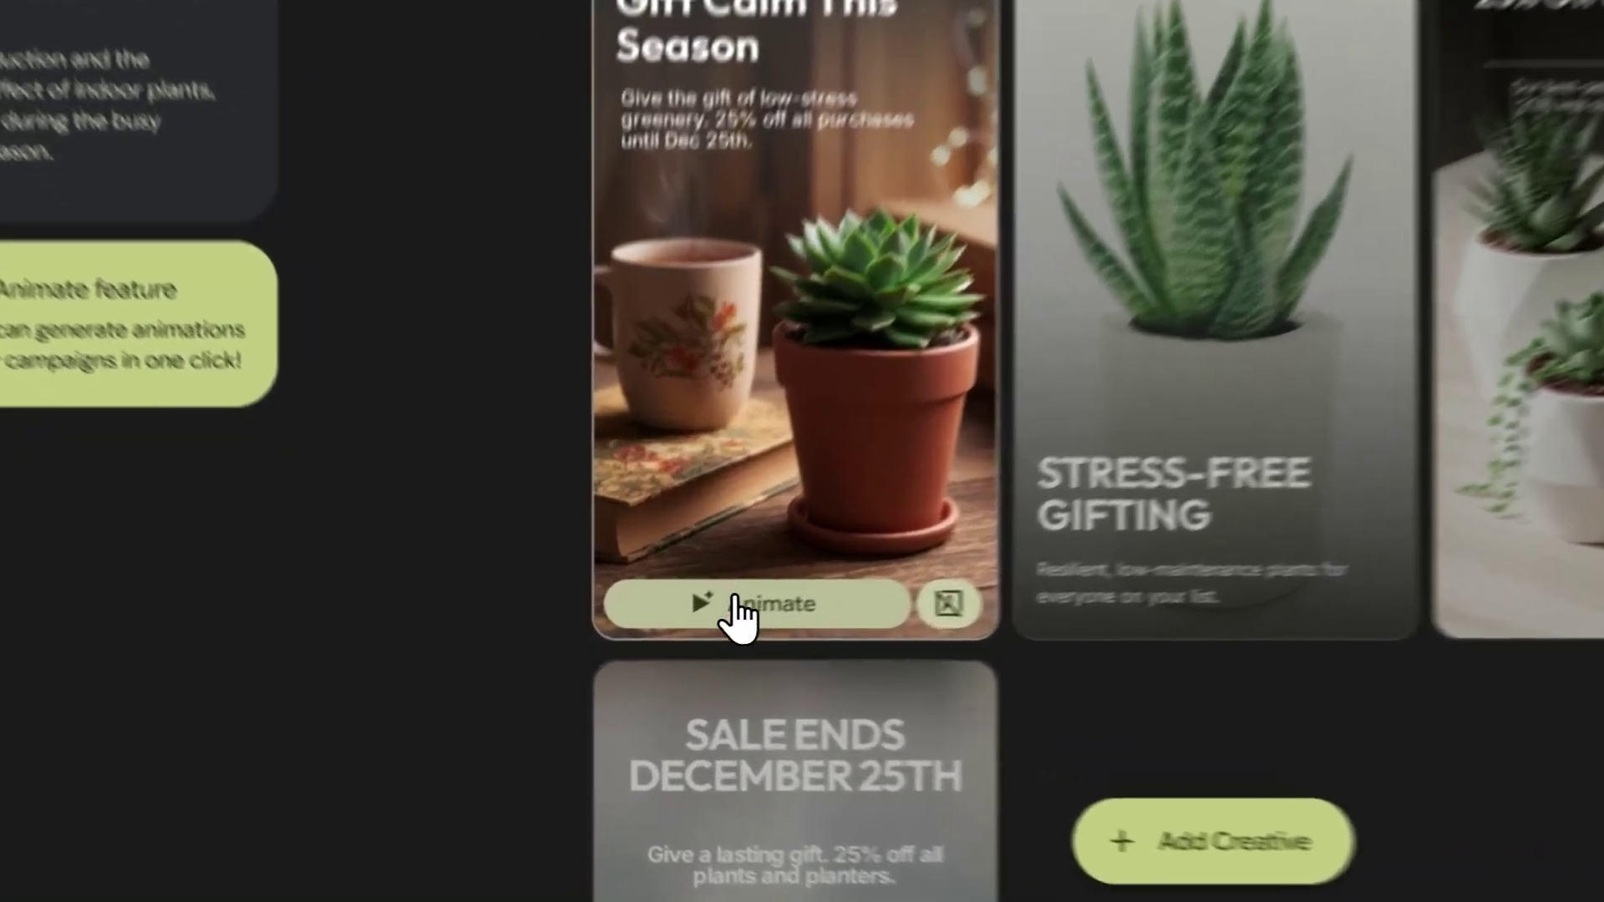
{"action": "left_click", "coordinate": [660, 640]}
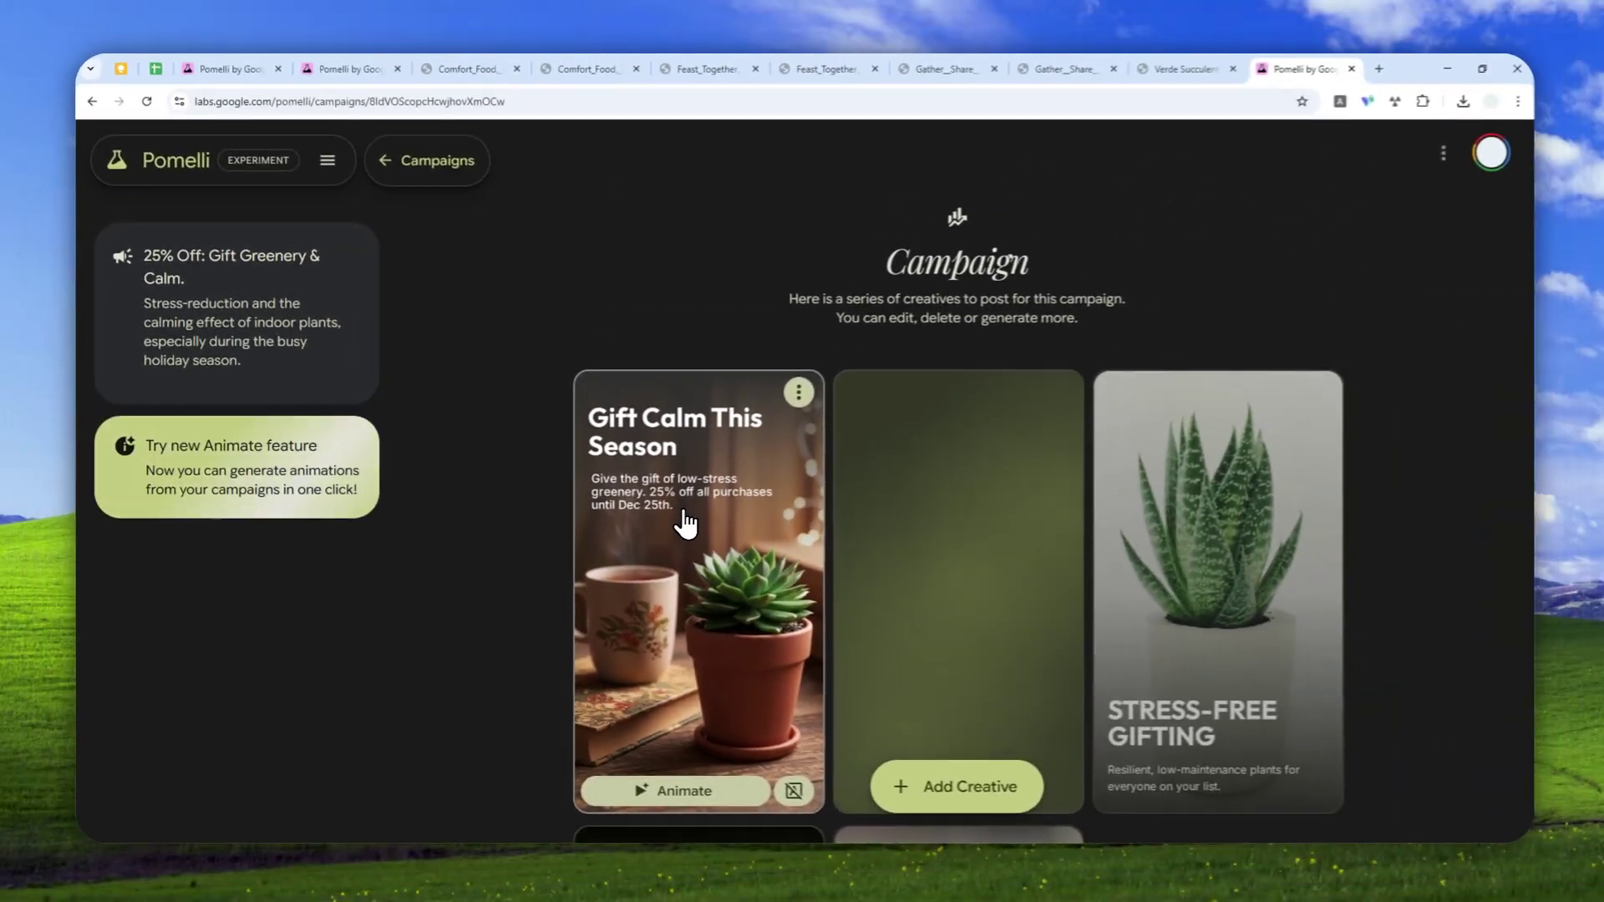
{"action": "scroll", "coordinate": [792, 367], "scroll_direction": "down", "scroll_amount": 1}
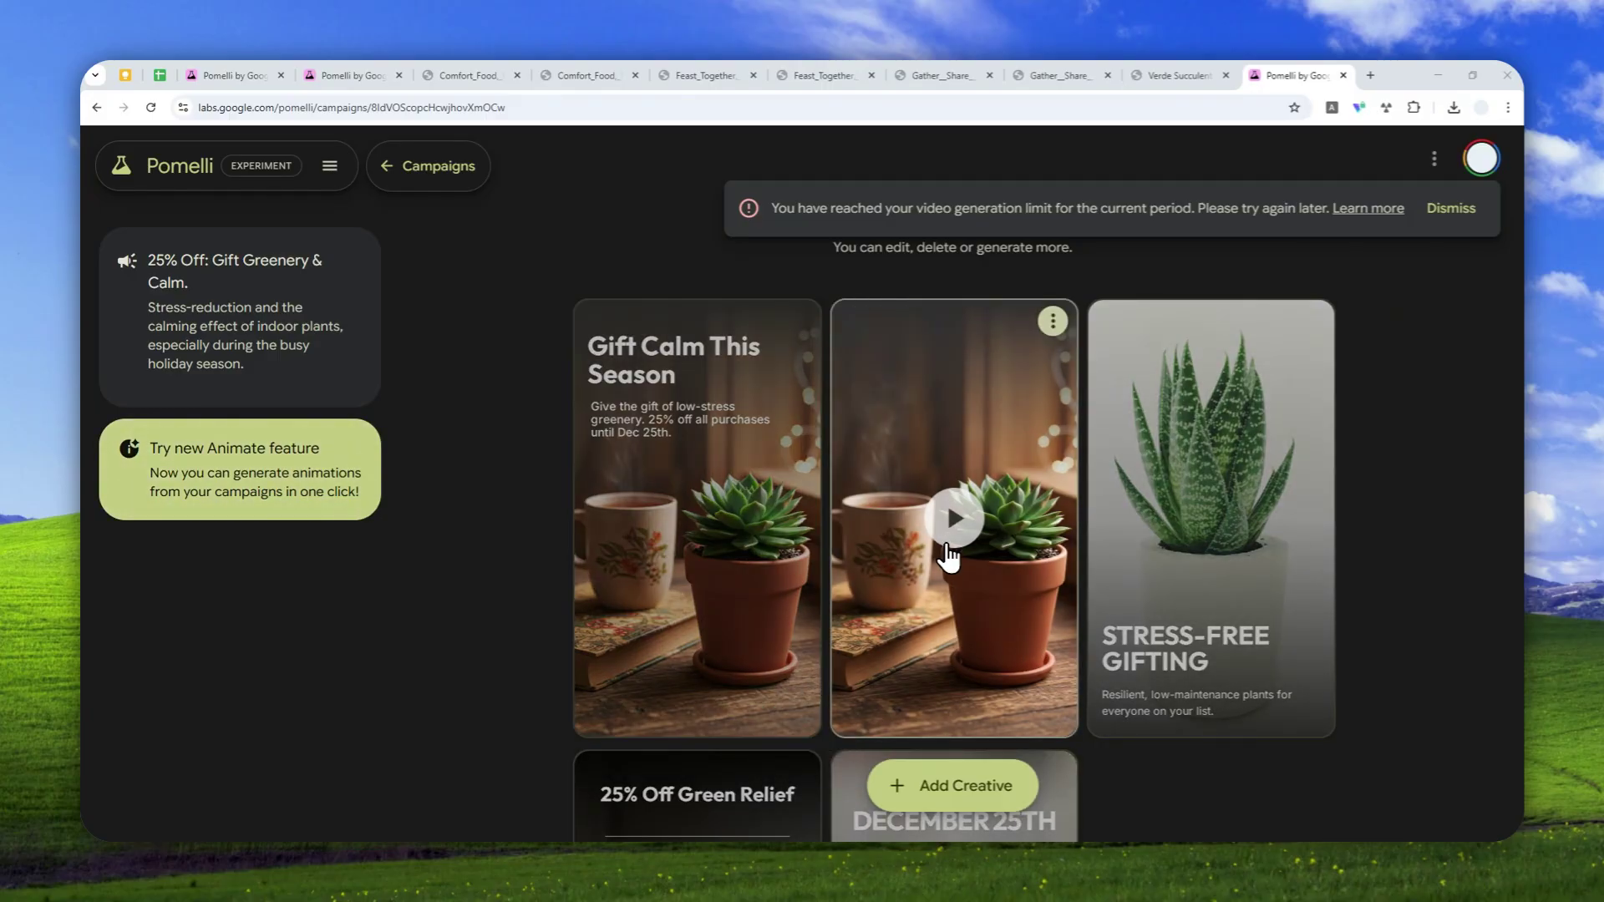
{"action": "left_click", "coordinate": [949, 547]}
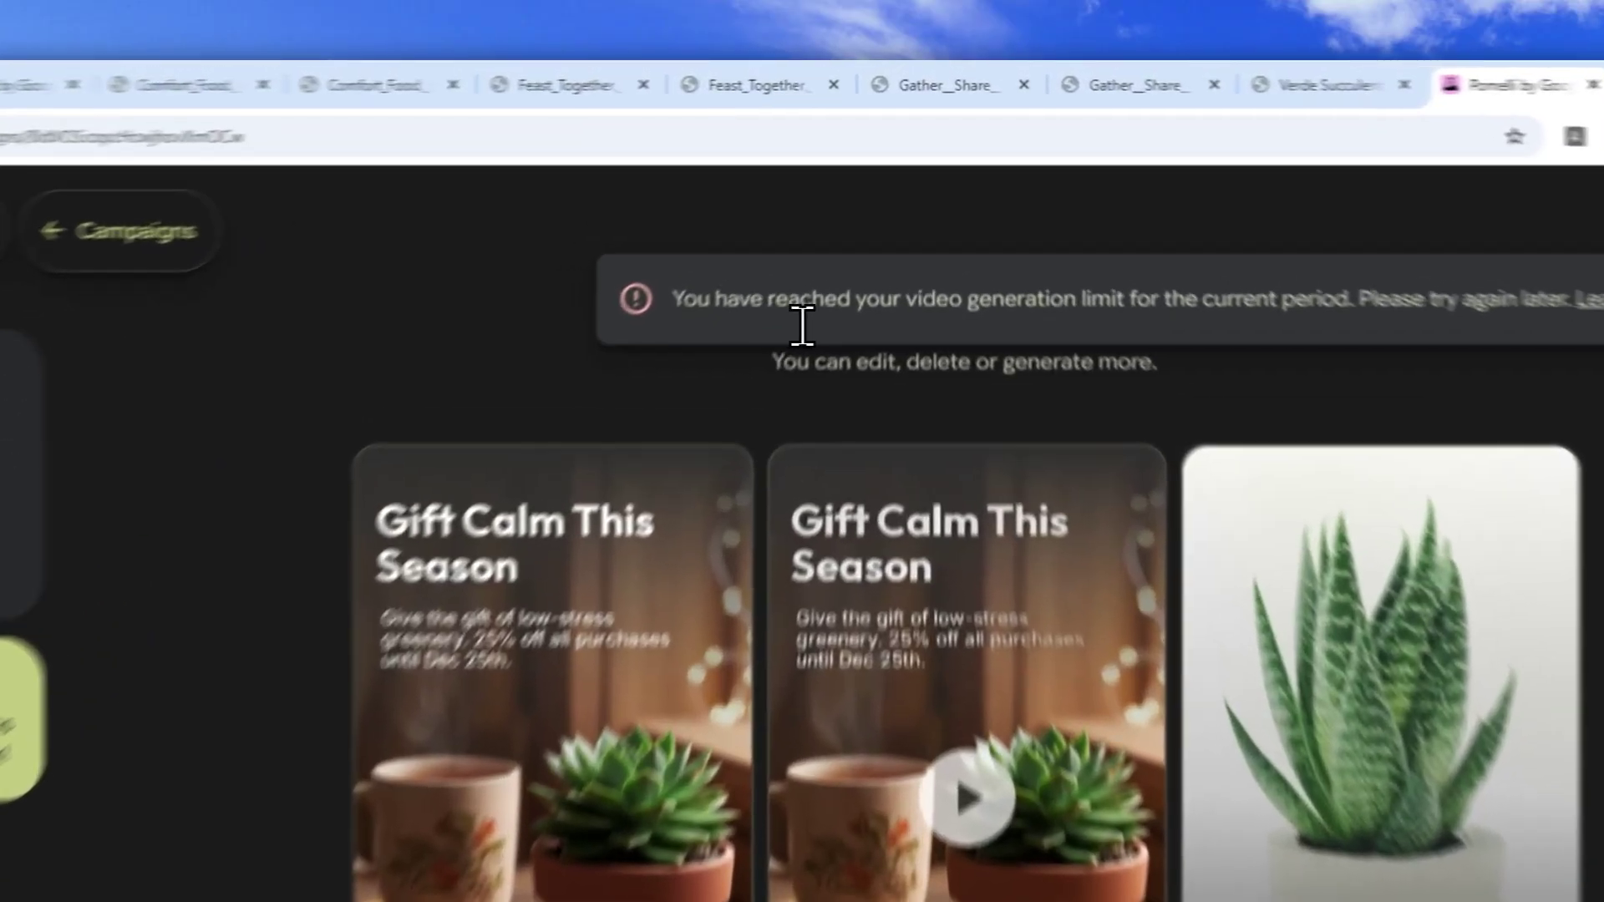
{"action": "left_click", "coordinate": [849, 208]}
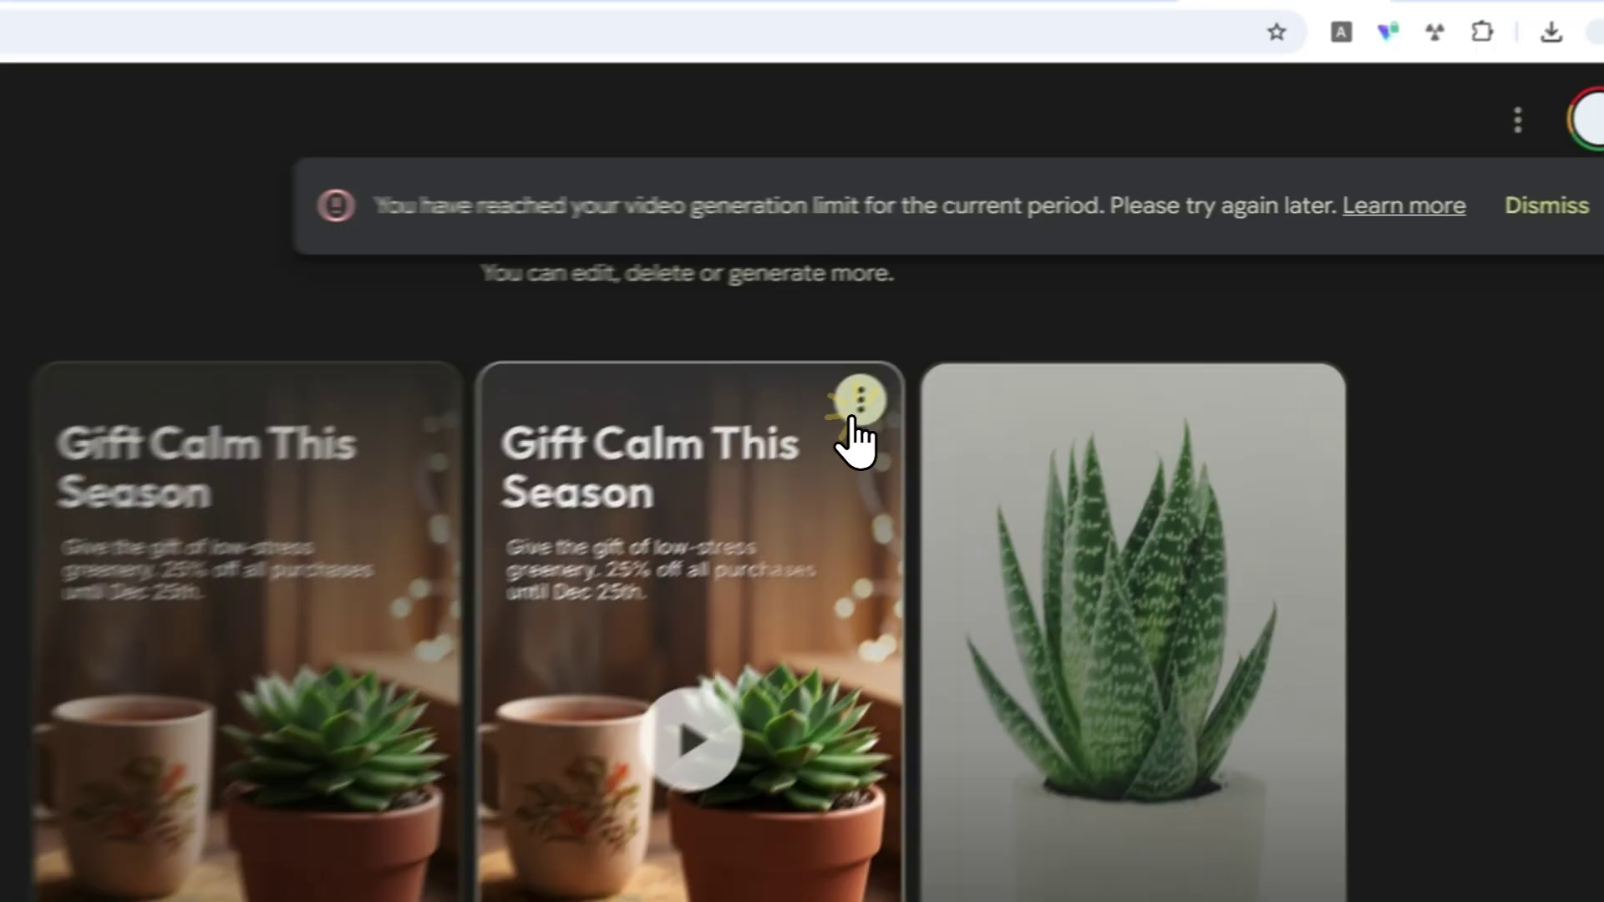
Download the animated Gift Calm This Season creative as Gift_Calm_This_Season_version_1.mp4.
{"action": "left_click", "coordinate": [1053, 321]}
{"action": "left_click", "coordinate": [1095, 366]}
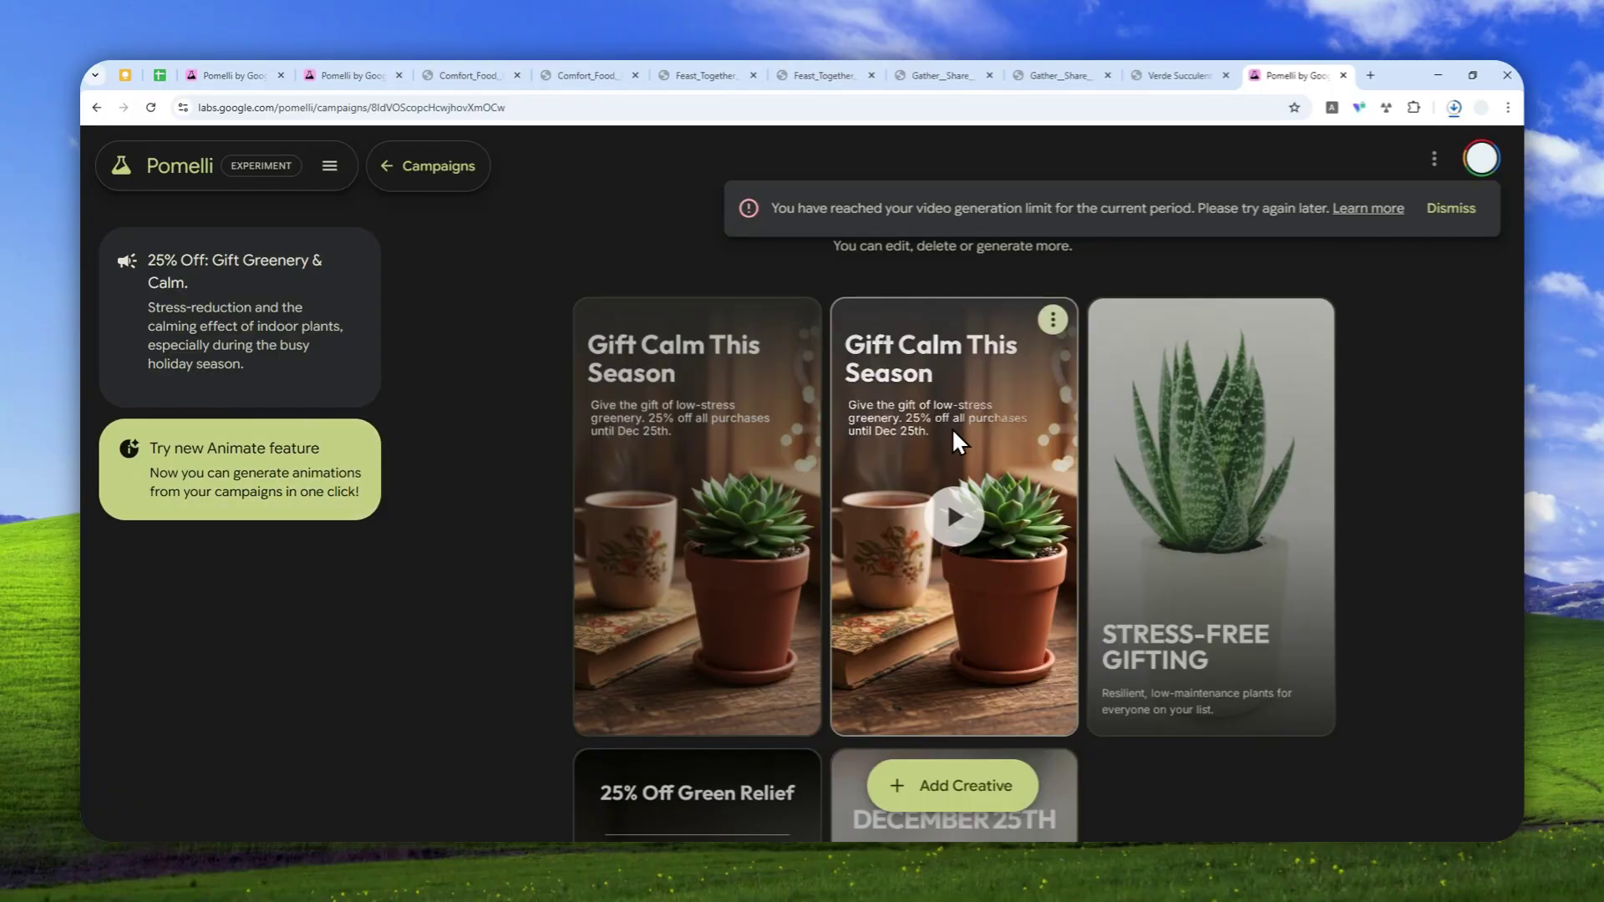
{"action": "scroll", "coordinate": [952, 434], "scroll_direction": "down", "scroll_amount": 4}
{"action": "scroll", "coordinate": [877, 514], "scroll_direction": "up", "scroll_amount": 2}
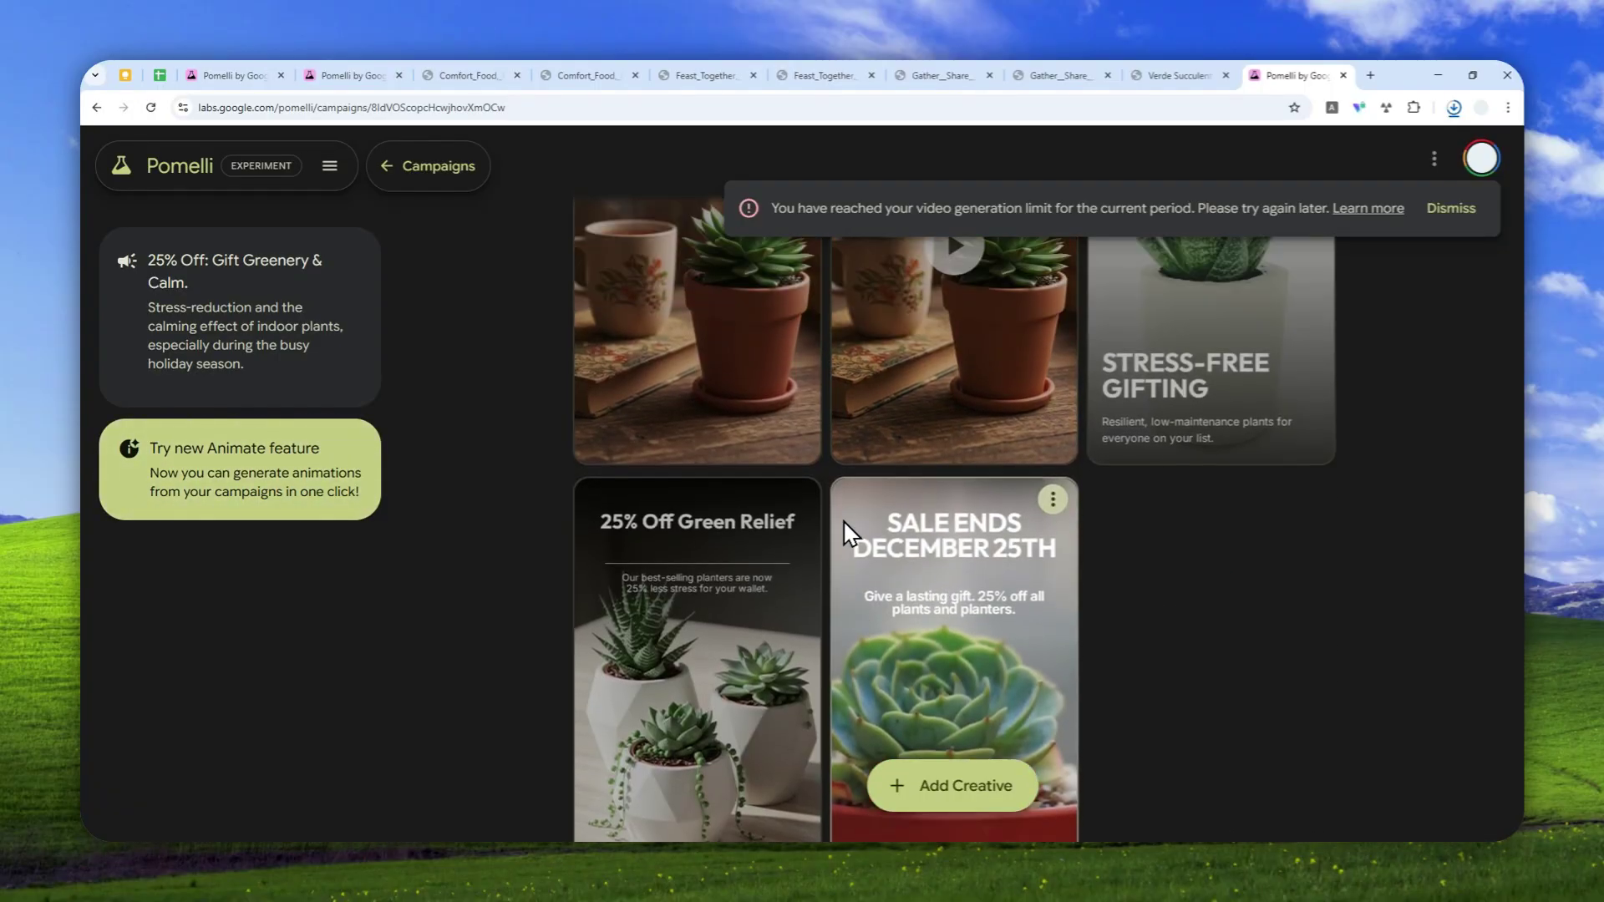
{"action": "scroll", "coordinate": [907, 419], "scroll_direction": "up", "scroll_amount": 3}
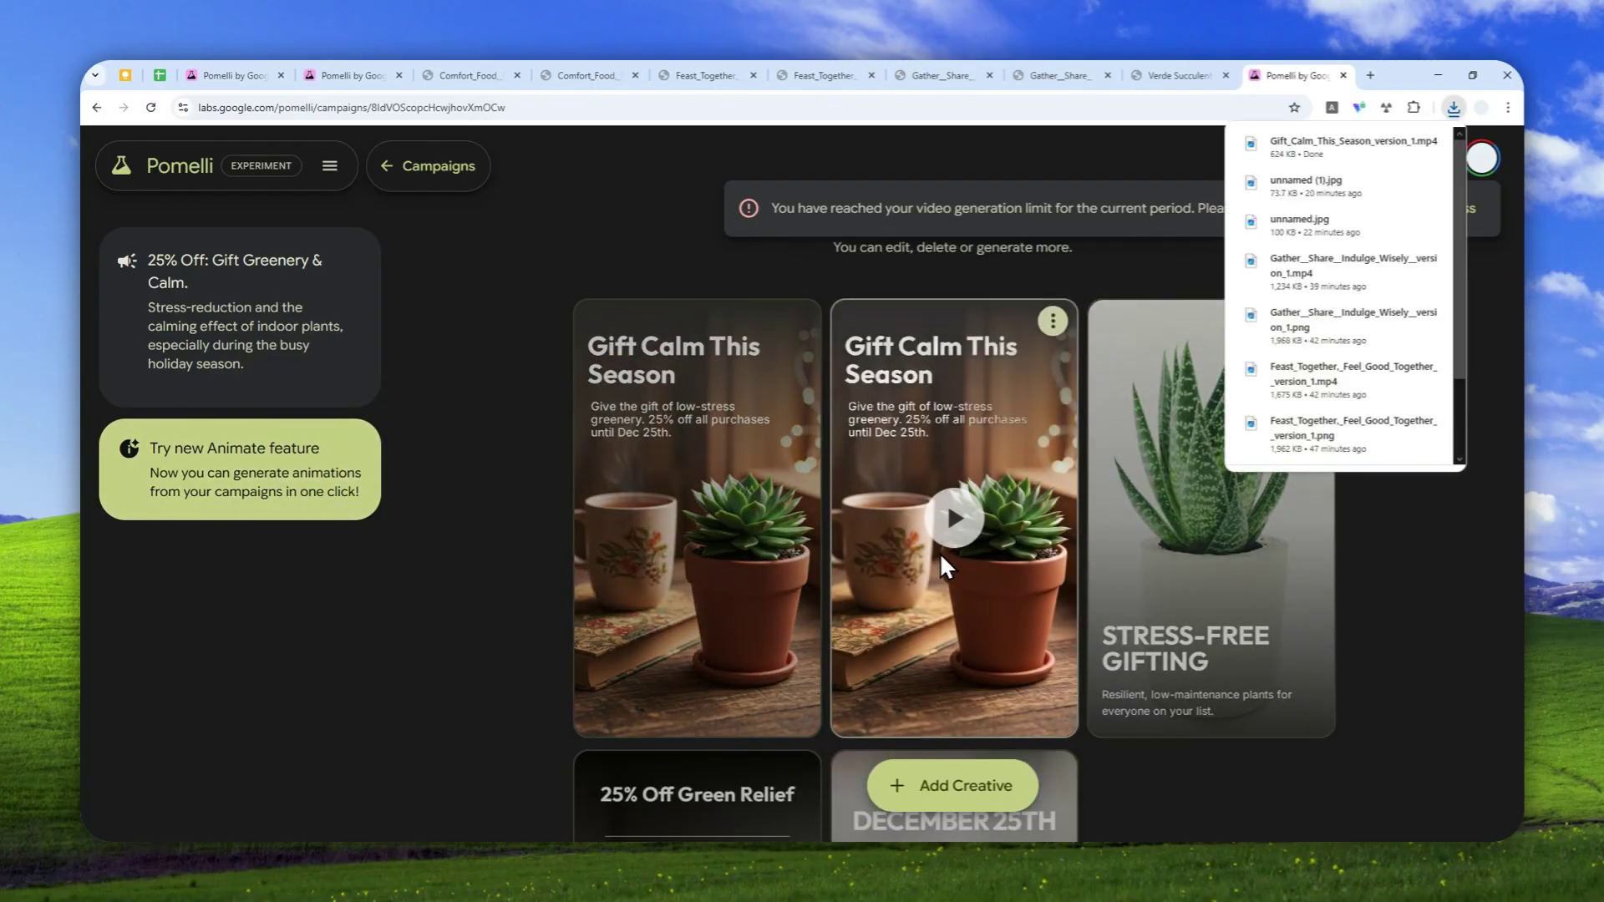
{"action": "scroll", "coordinate": [782, 469], "scroll_direction": "down", "scroll_amount": 4}
Browse the Verde Succulents shop page, then return to the Pomelli campaign creatives.
{"action": "left_click", "coordinate": [1169, 75]}
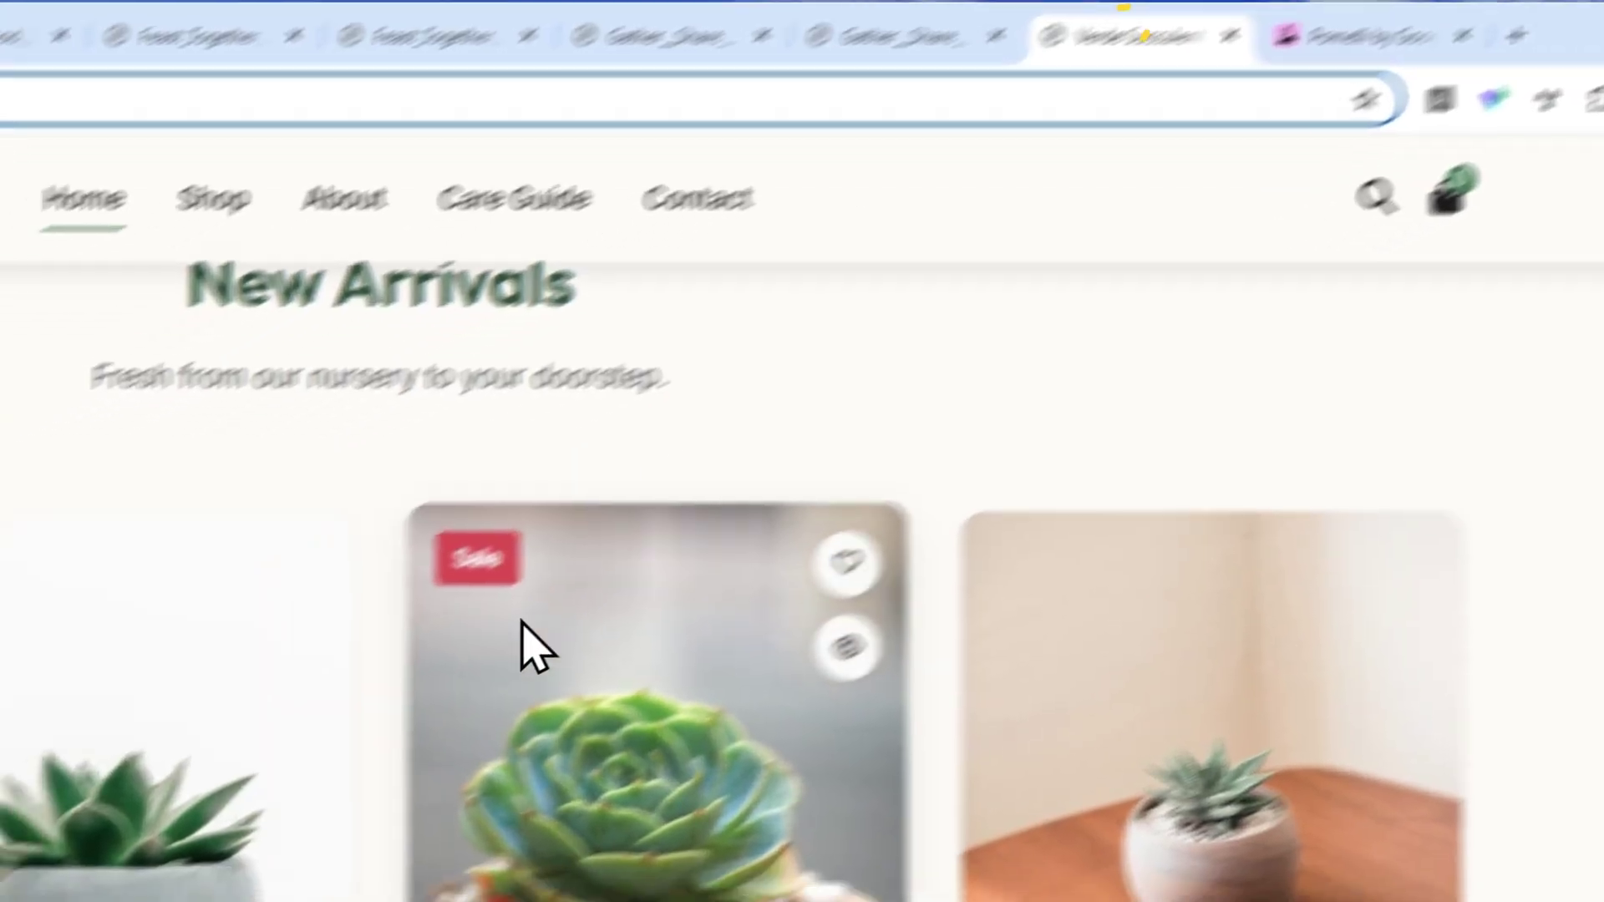
{"action": "scroll", "coordinate": [526, 644], "scroll_direction": "down", "scroll_amount": 5}
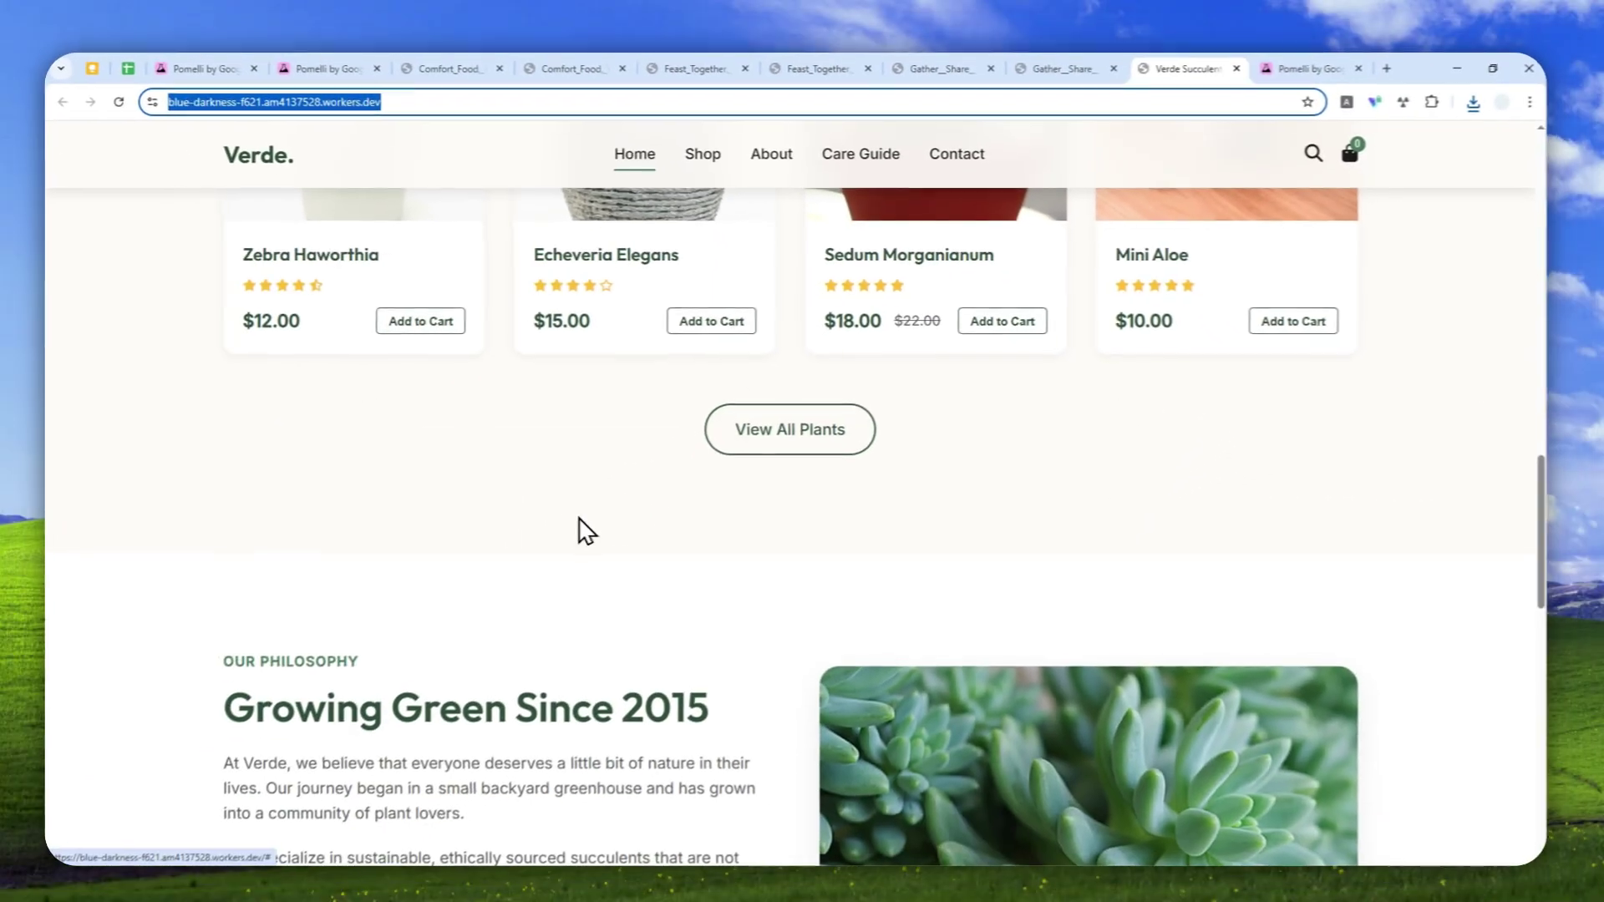
{"action": "scroll", "coordinate": [486, 823], "scroll_direction": "down", "scroll_amount": 5}
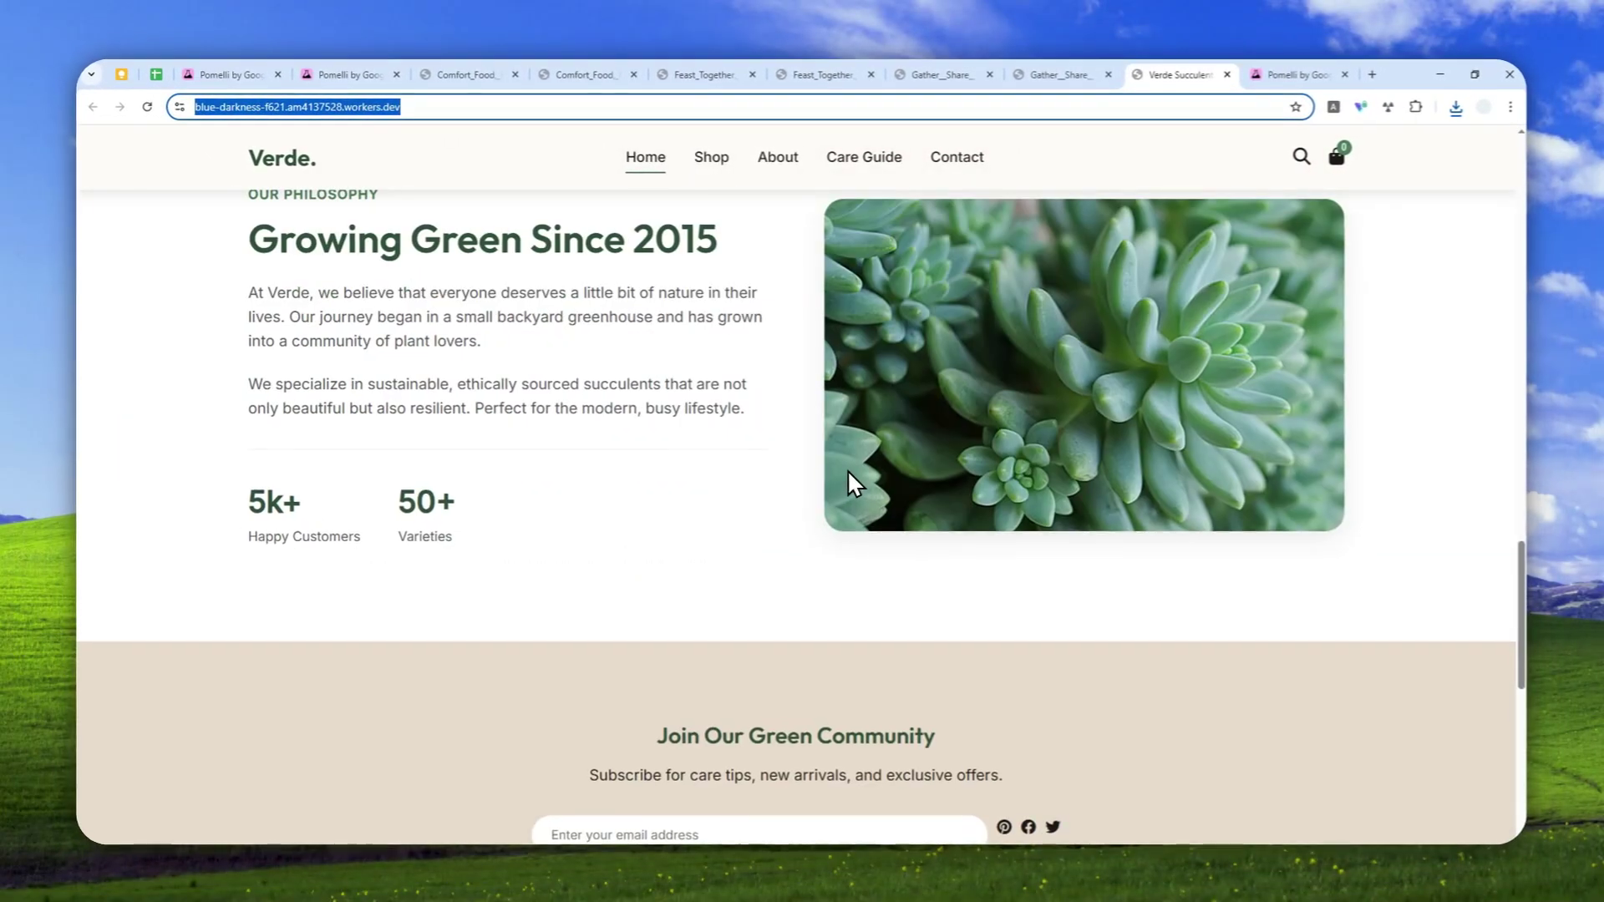
{"action": "scroll", "coordinate": [1003, 384], "scroll_direction": "down", "scroll_amount": 3}
{"action": "scroll", "coordinate": [1085, 373], "scroll_direction": "up", "scroll_amount": 3}
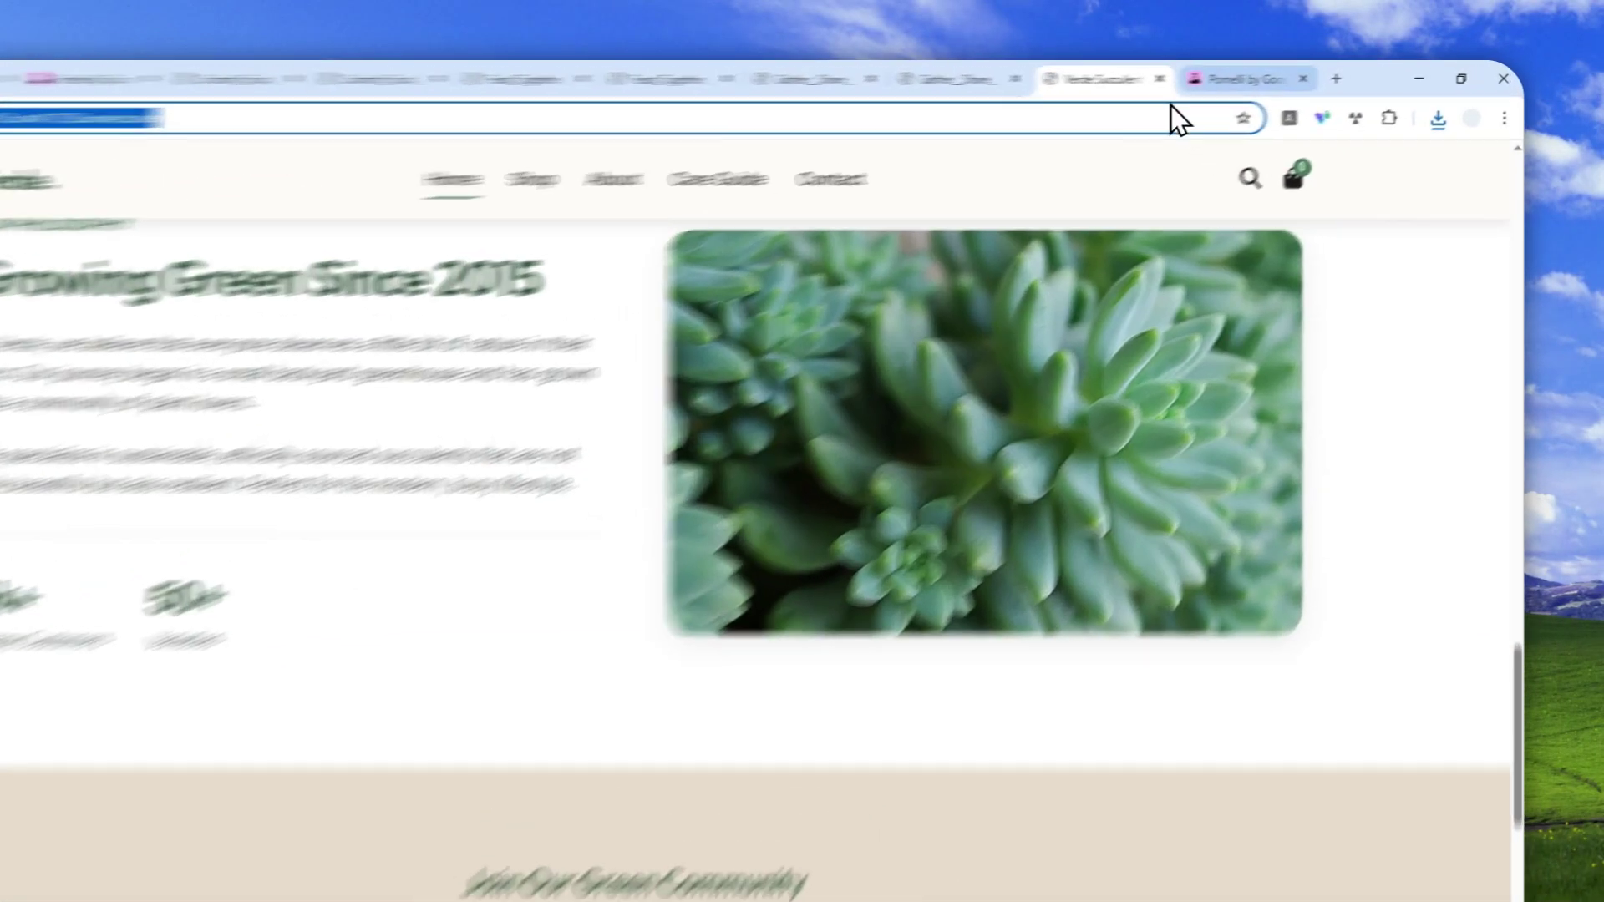
{"action": "left_click", "coordinate": [1197, 79]}
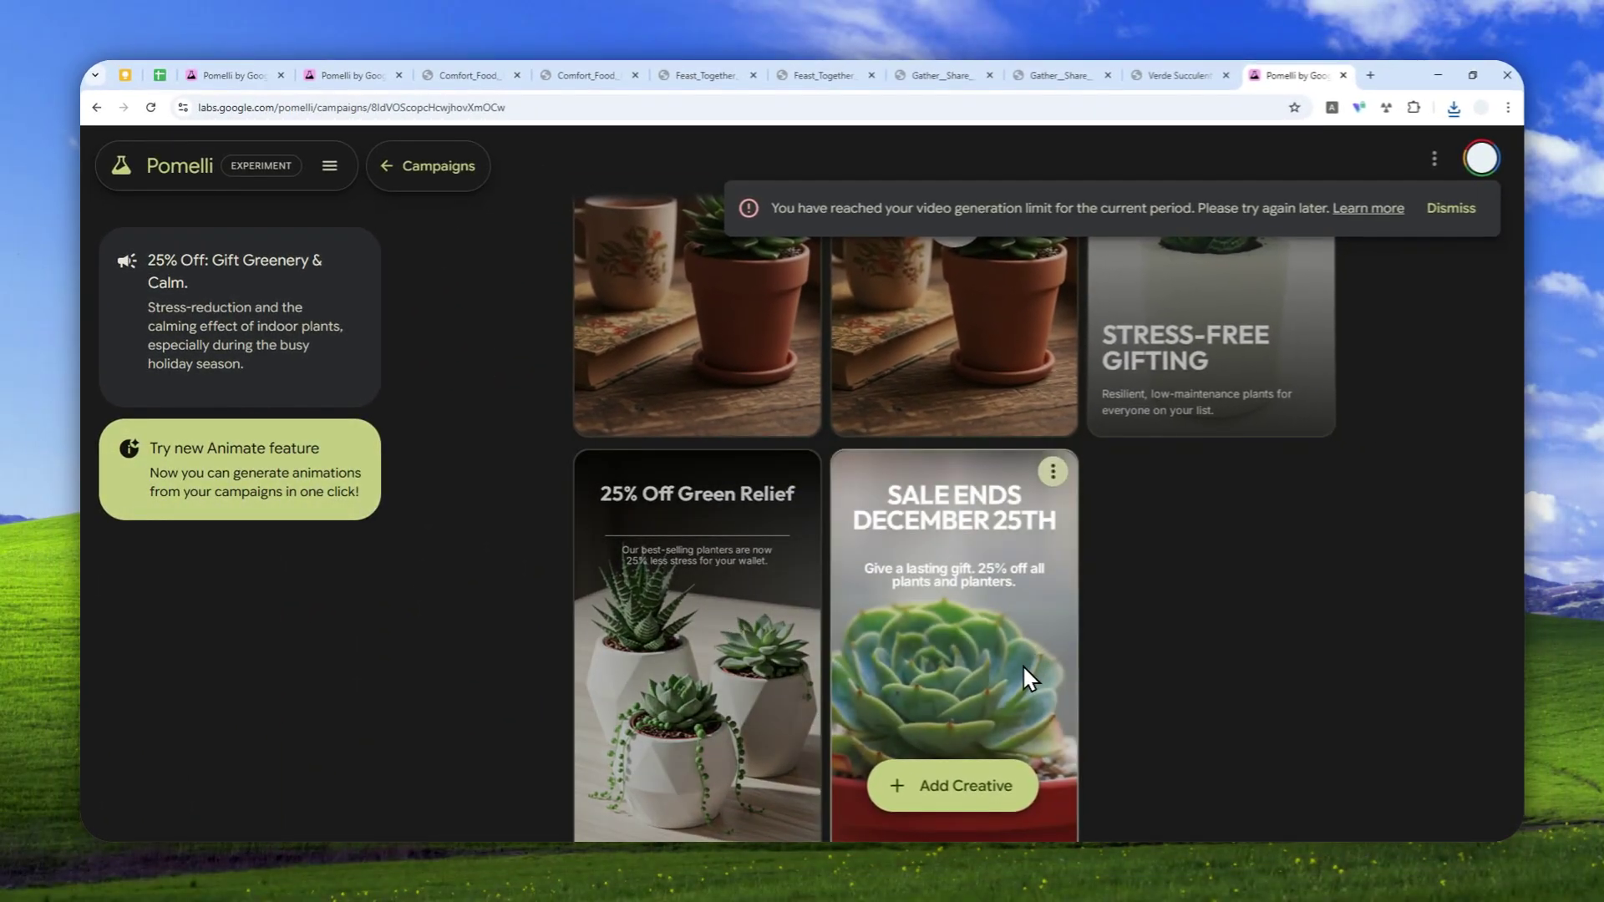
Go back to Pomelli Home and view the downloaded Comfort Food and Feast Together videos.
{"action": "scroll", "coordinate": [1146, 544], "scroll_direction": "up", "scroll_amount": 4}
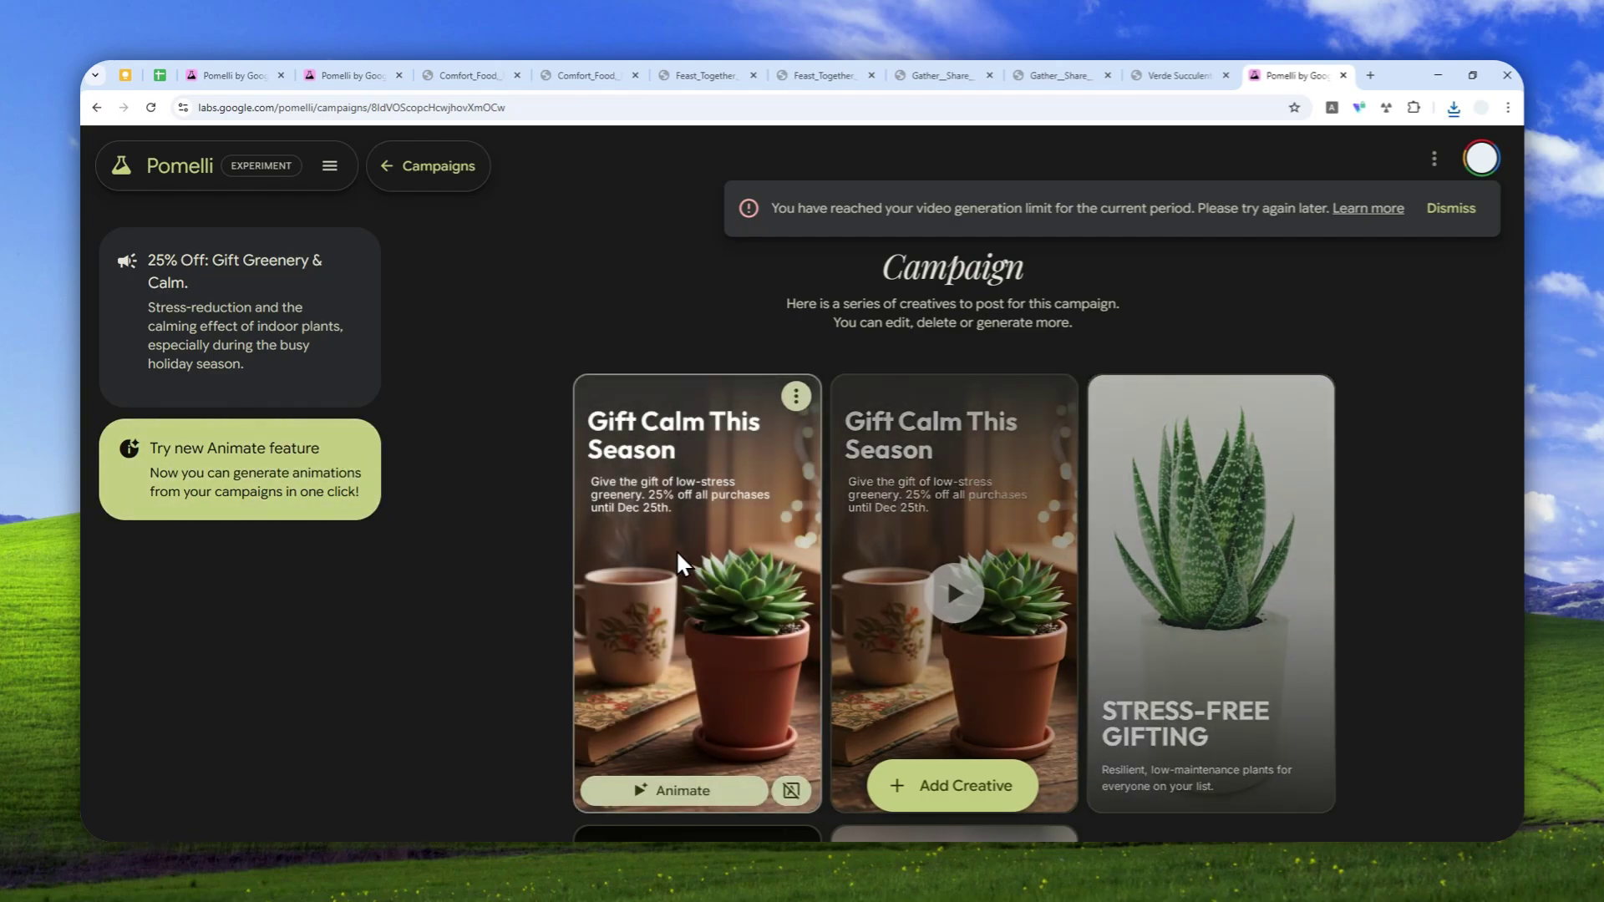
{"action": "left_click", "coordinate": [386, 168]}
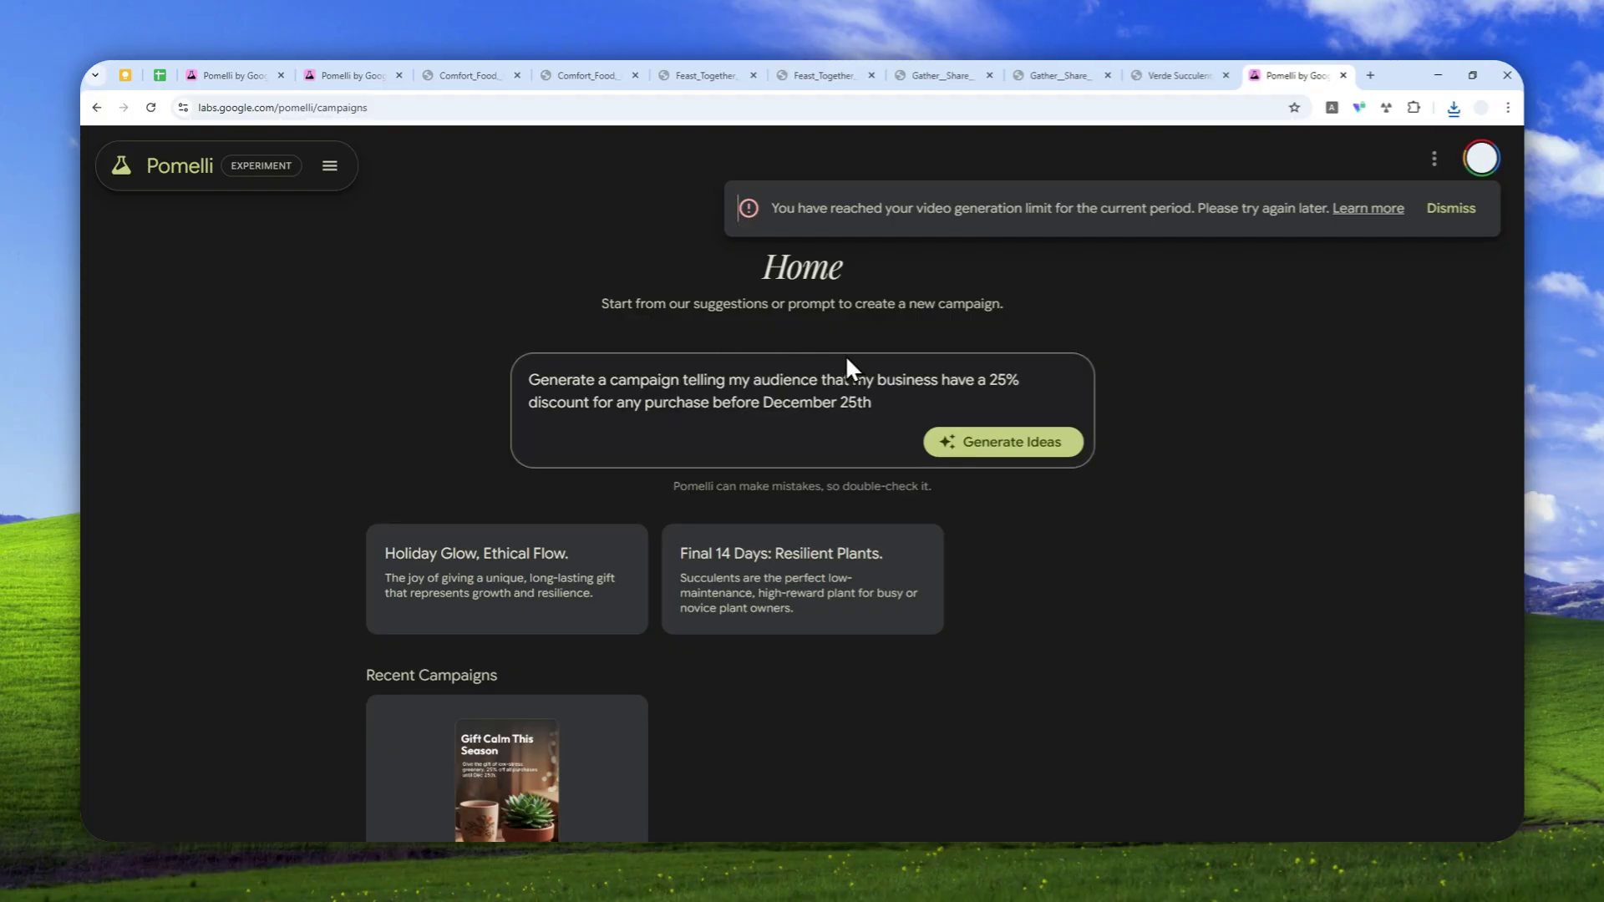
{"action": "left_click", "coordinate": [468, 74]}
{"action": "left_click", "coordinate": [548, 68]}
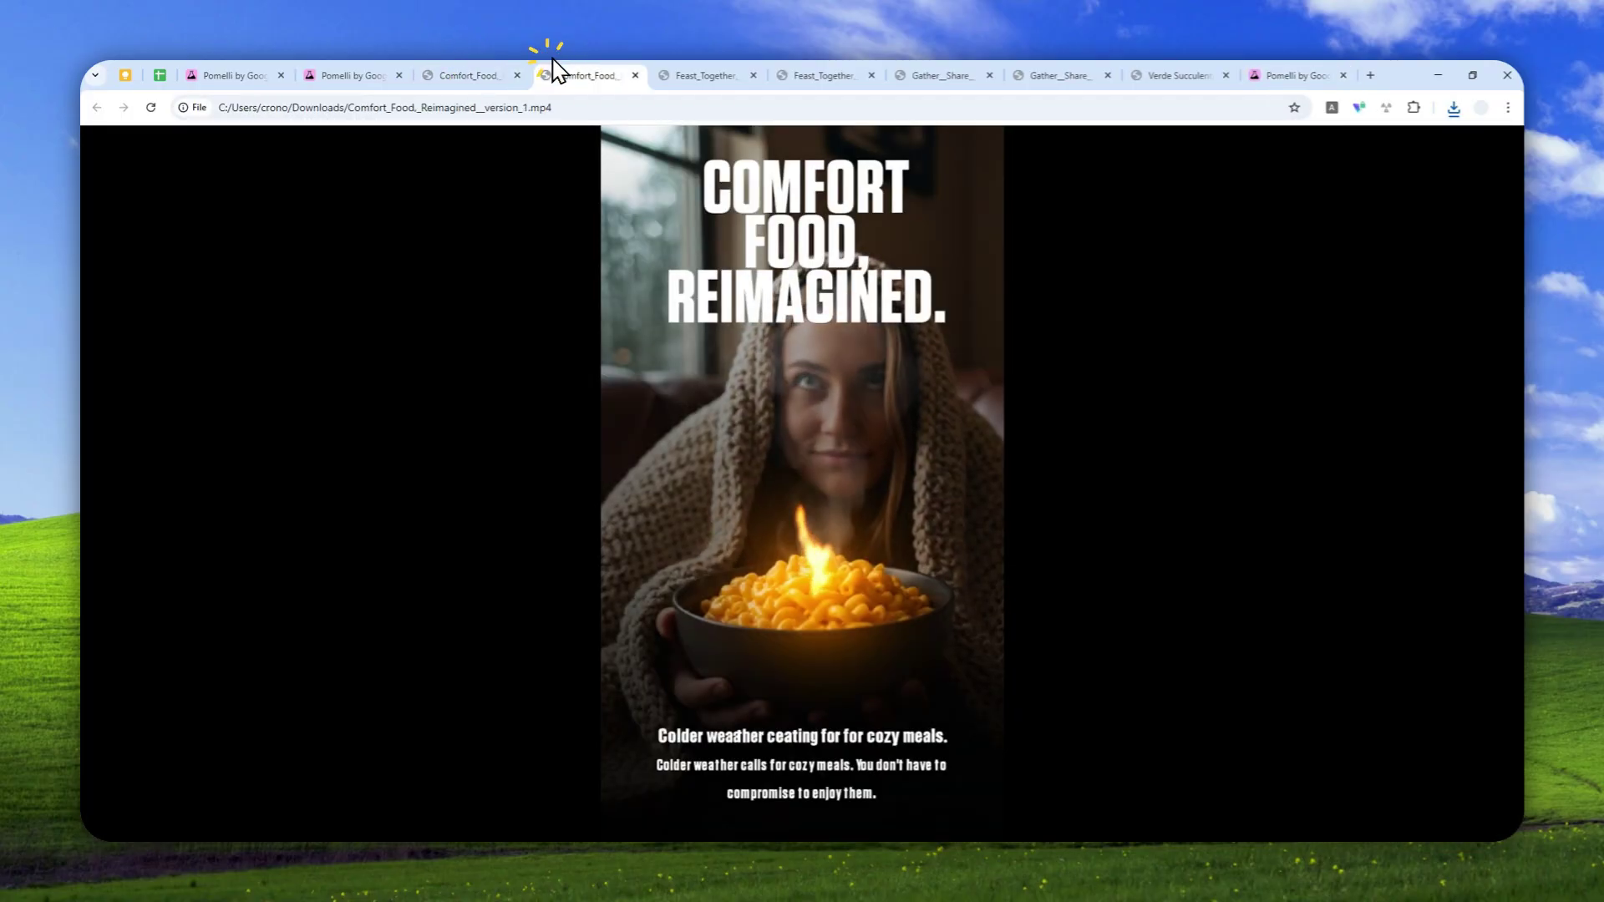
{"action": "left_click", "coordinate": [715, 67]}
{"action": "left_click", "coordinate": [820, 68]}
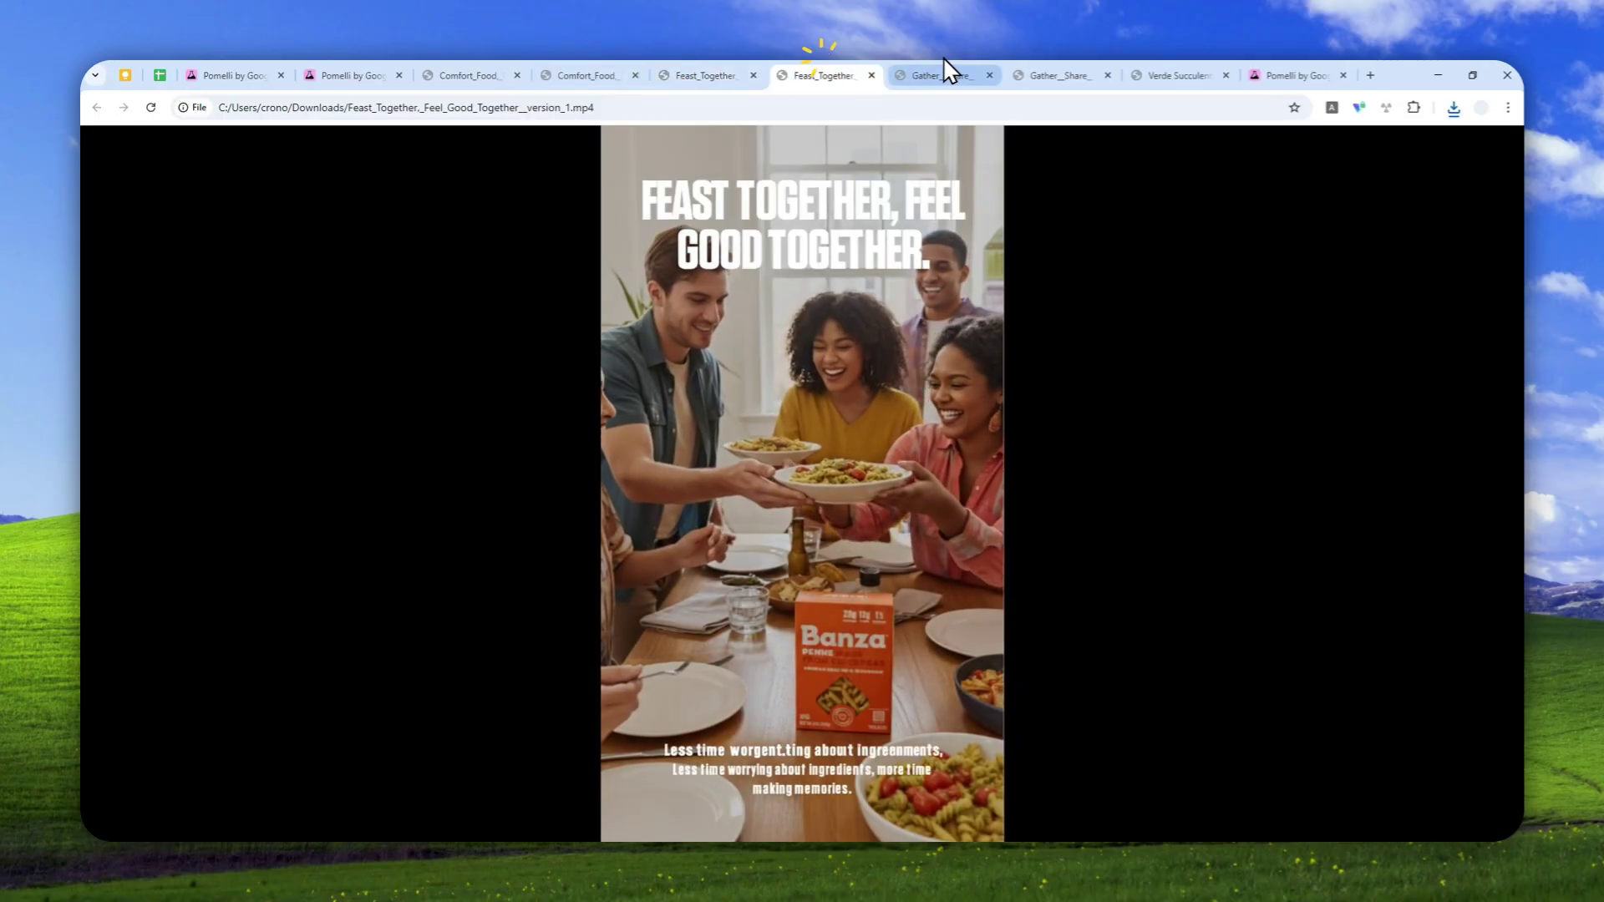